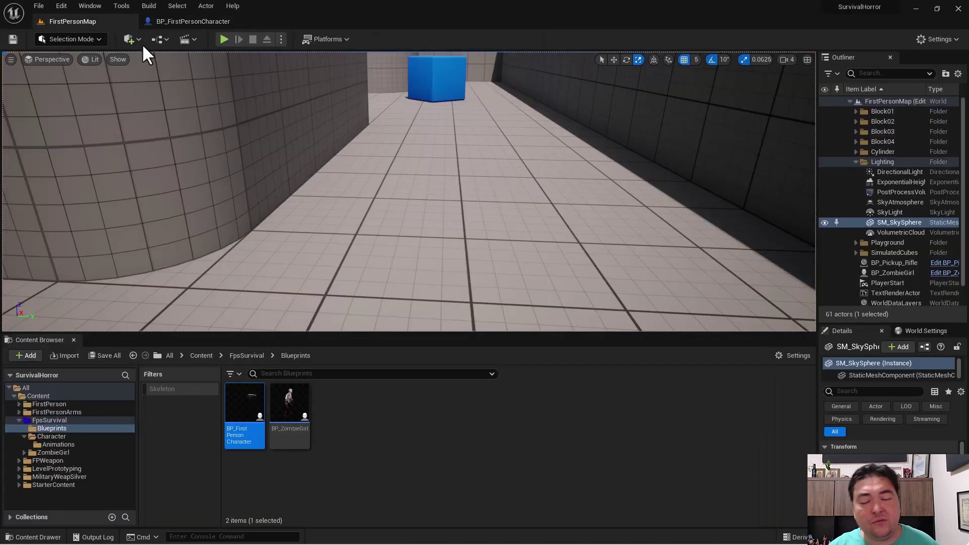
# Switch from the blueprint editor back to the FirstPersonMap level editor tab
pyautogui.click(65, 21)
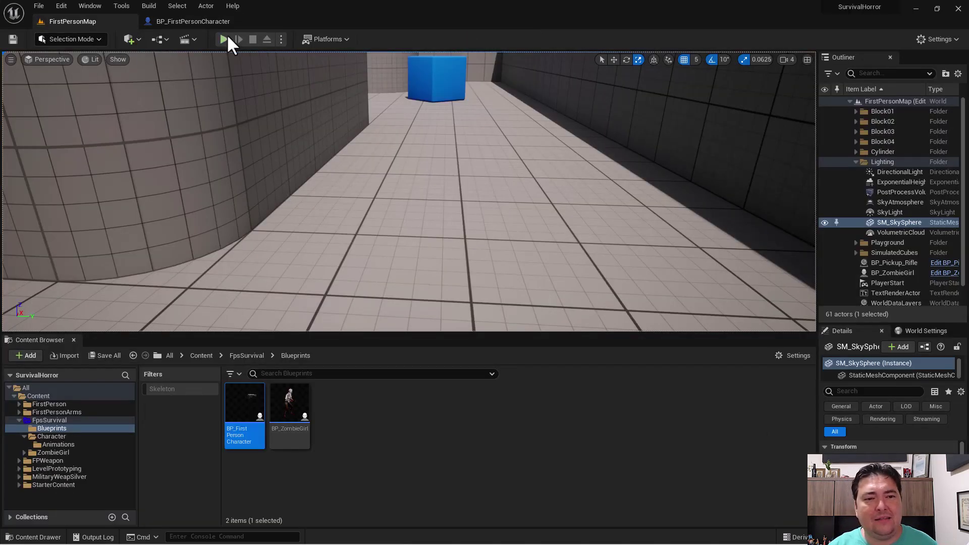
pyautogui.click(224, 39)
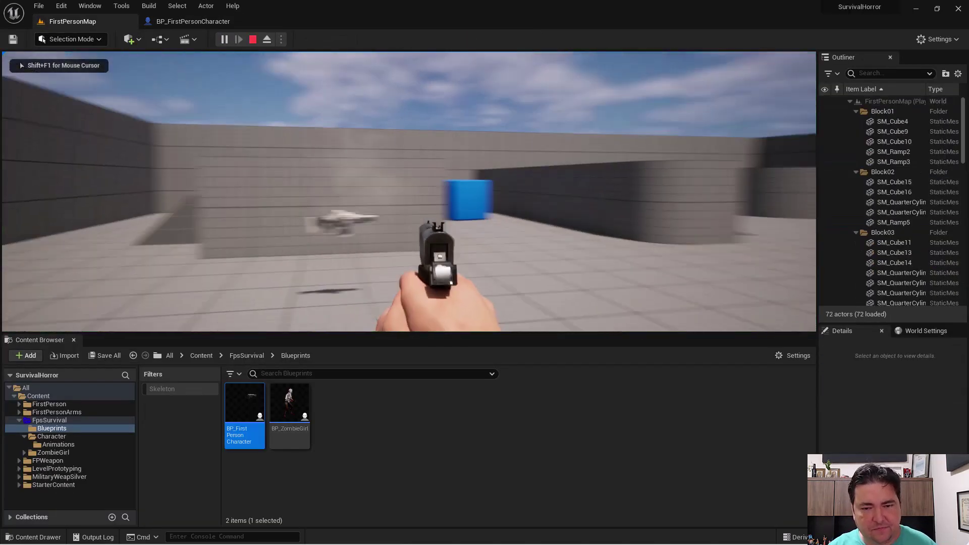
pyautogui.press('w')
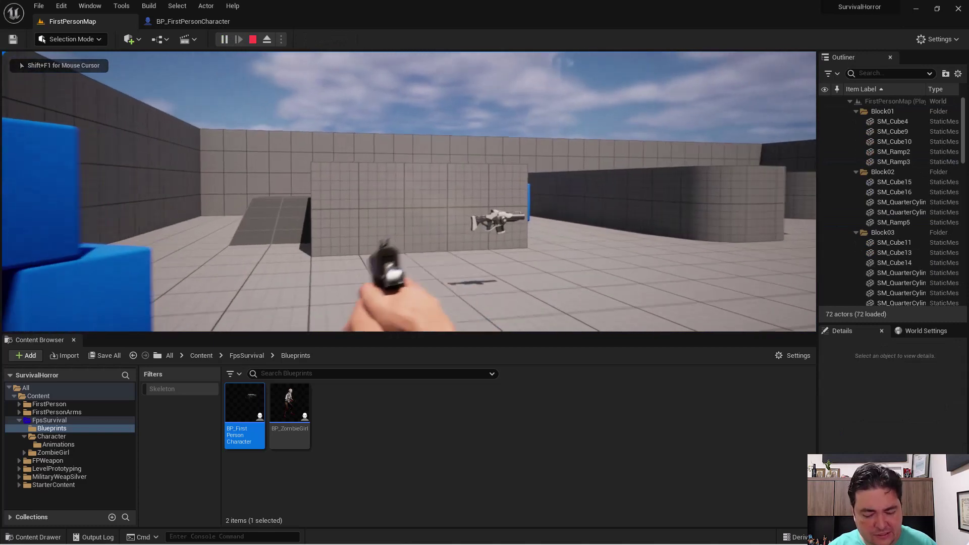
pyautogui.press('w')
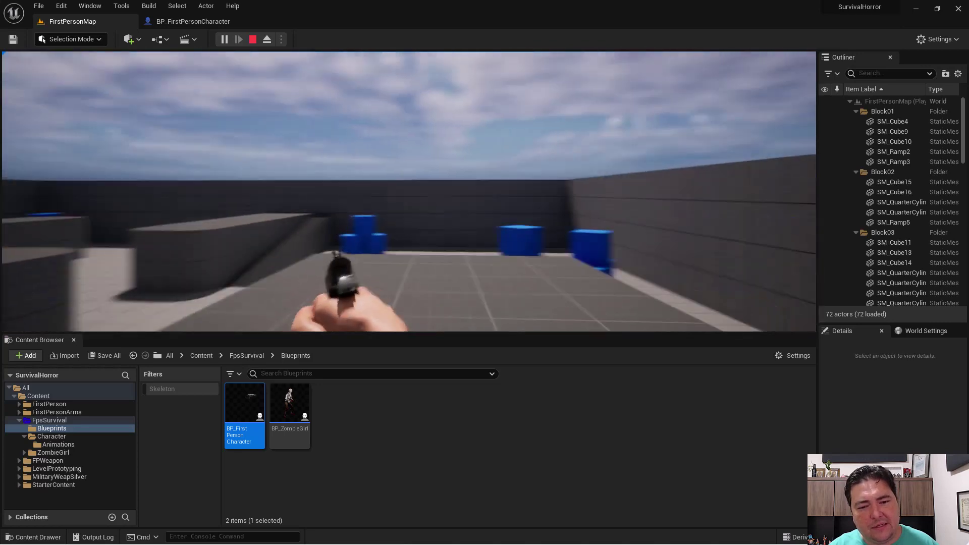
pyautogui.press('w')
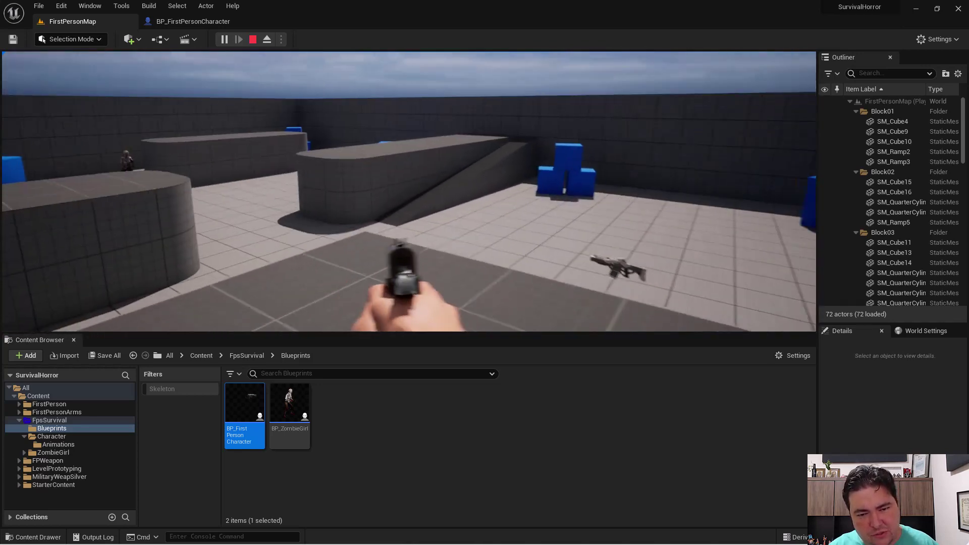
pyautogui.click(409, 192)
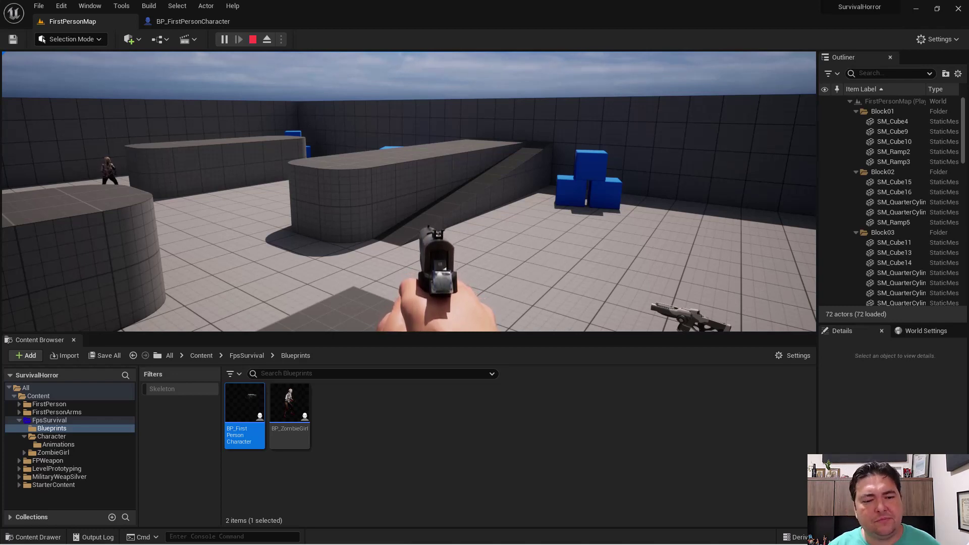
pyautogui.press('Escape')
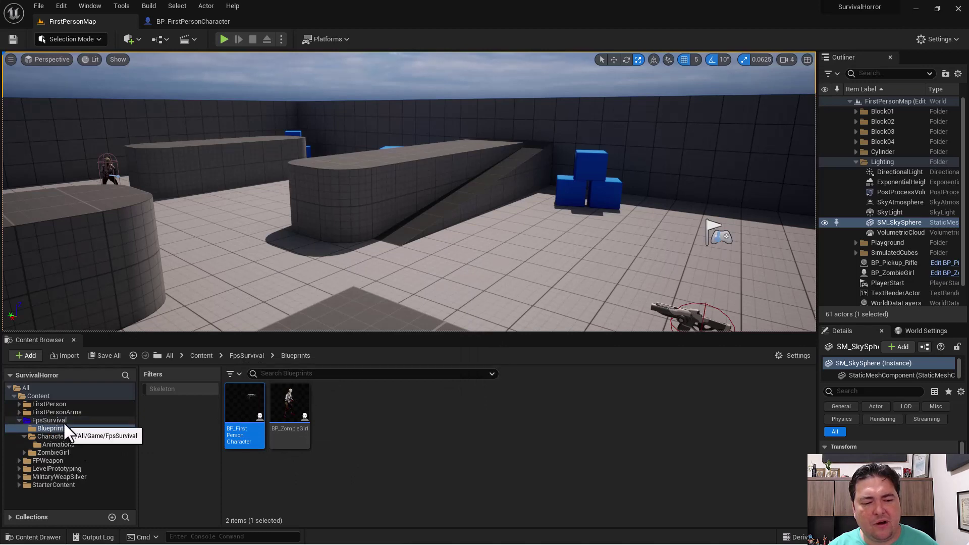
# In BP_FirstPersonCharacter's Event Graph, select all the Left Mouse Button firing nodes
pyautogui.click(182, 20)
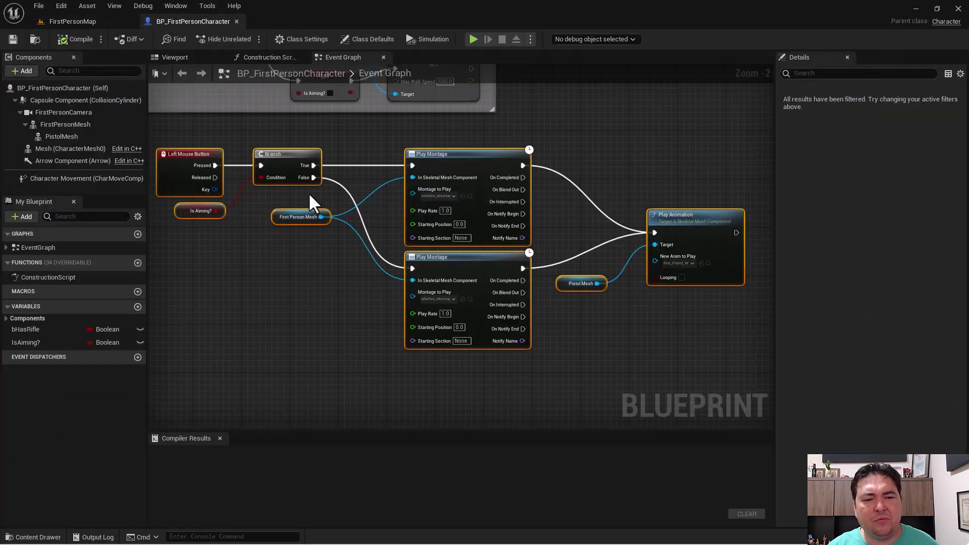
pyautogui.scroll(2, 282, 262)
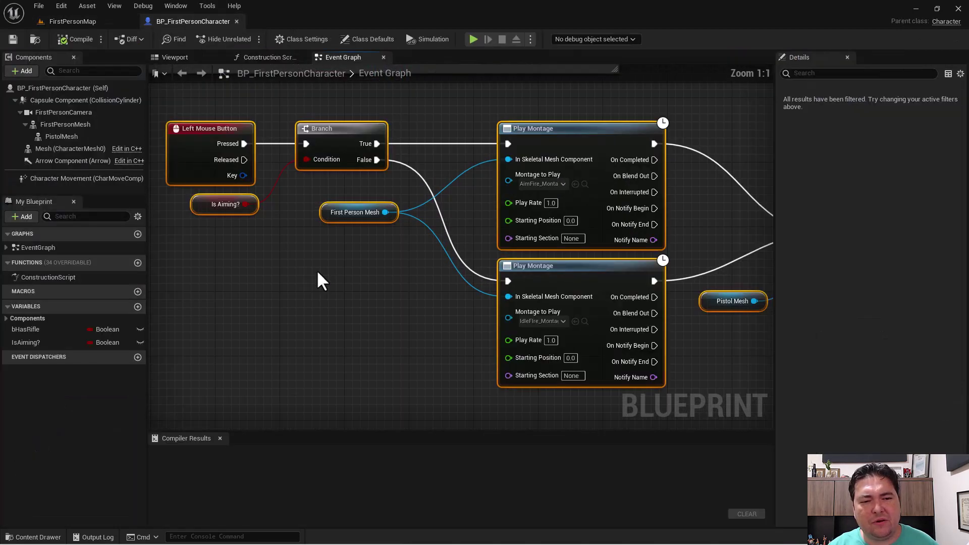
pyautogui.moveTo(316, 270)
pyautogui.mouseDown(button='right')
pyautogui.moveTo(305, 289)
pyautogui.moveTo(382, 321)
pyautogui.mouseUp(button='right')
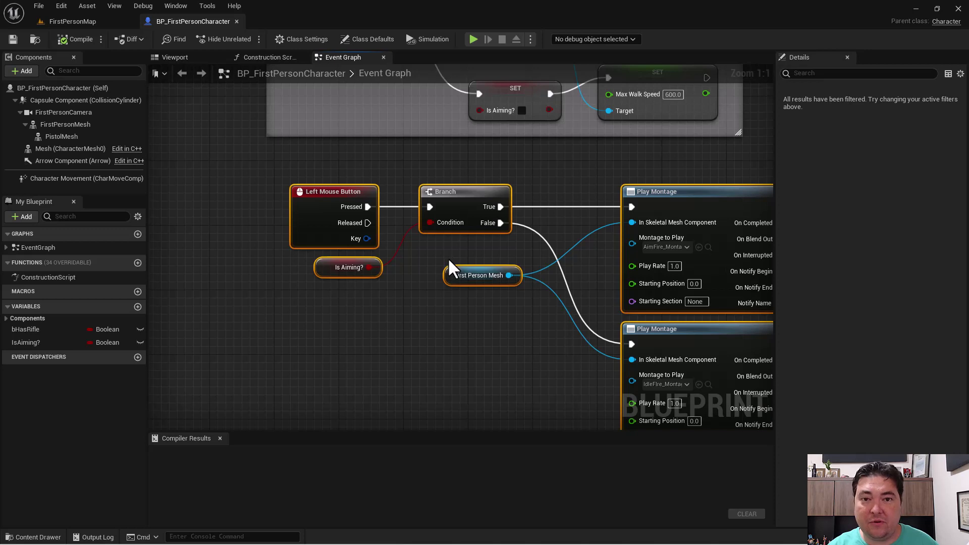
pyautogui.moveTo(465, 310); pyautogui.dragTo(405, 270, button='right')
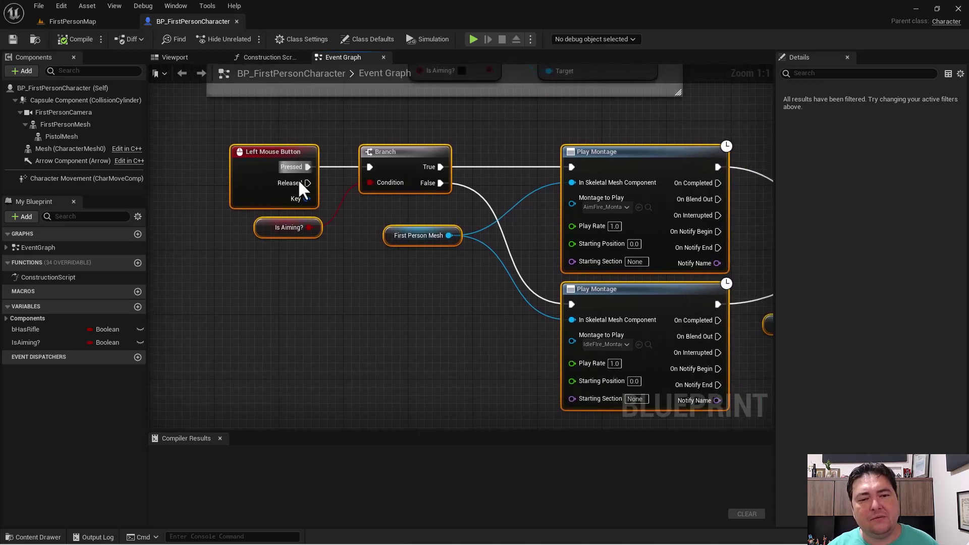
pyautogui.moveTo(357, 216)
pyautogui.mouseDown(button='right')
pyautogui.moveTo(263, 226)
pyautogui.moveTo(334, 248)
pyautogui.mouseUp(button='right')
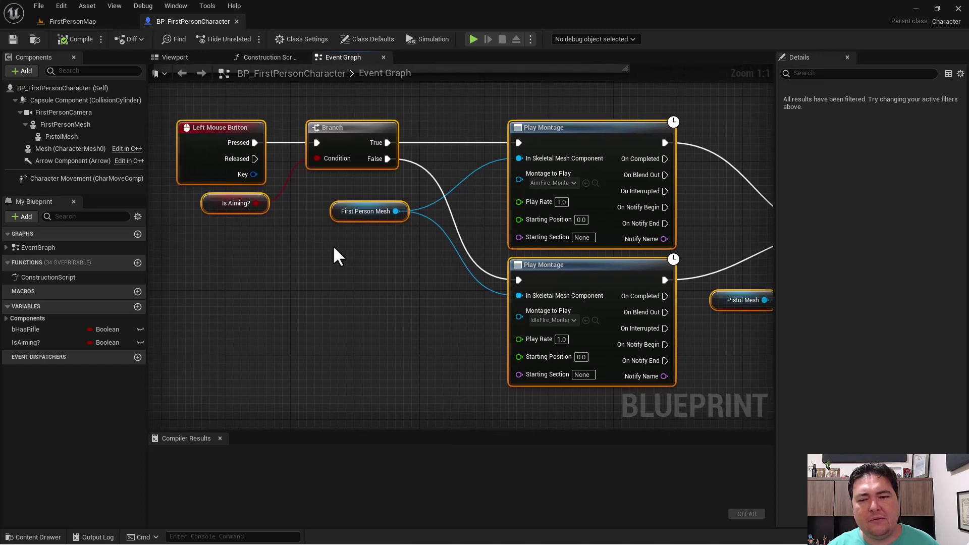
pyautogui.scroll(-5, 331, 247)
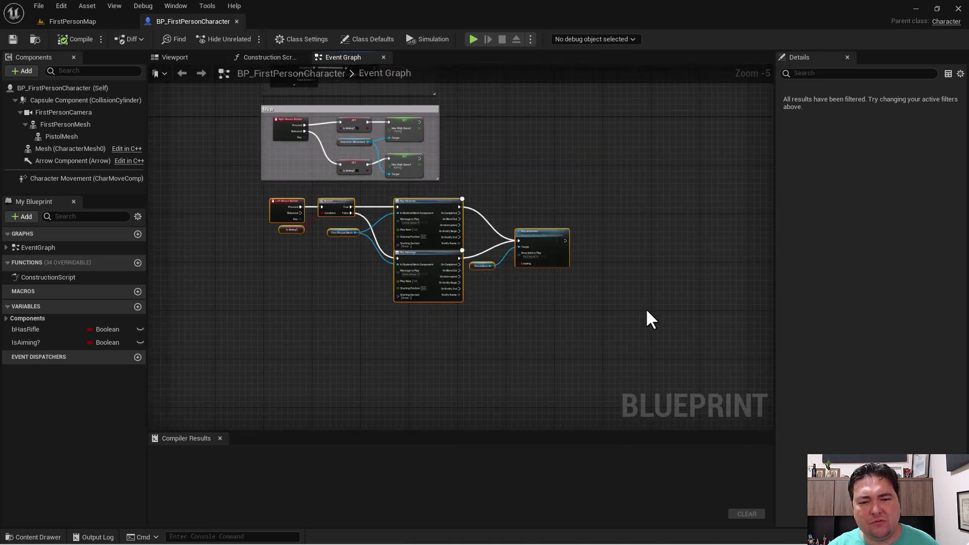
pyautogui.moveTo(648, 311); pyautogui.dragTo(285, 201)
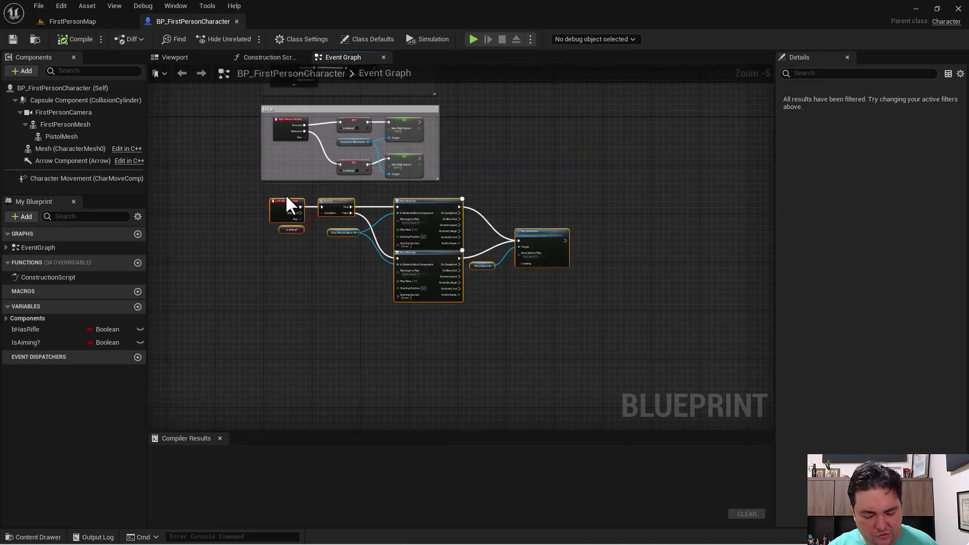
# Wrap the selected firing nodes in a comment titled 'Atirar'
pyautogui.press('c')
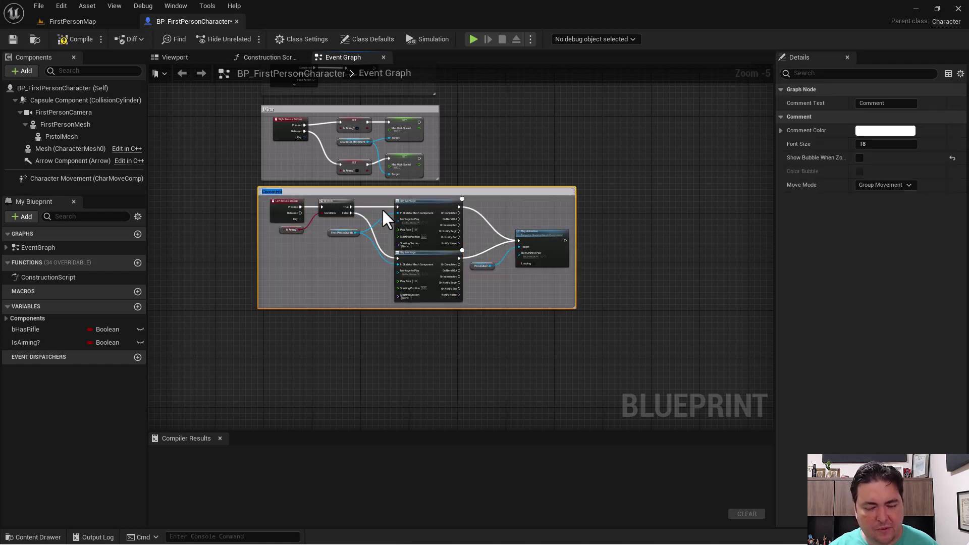
pyautogui.write('At')
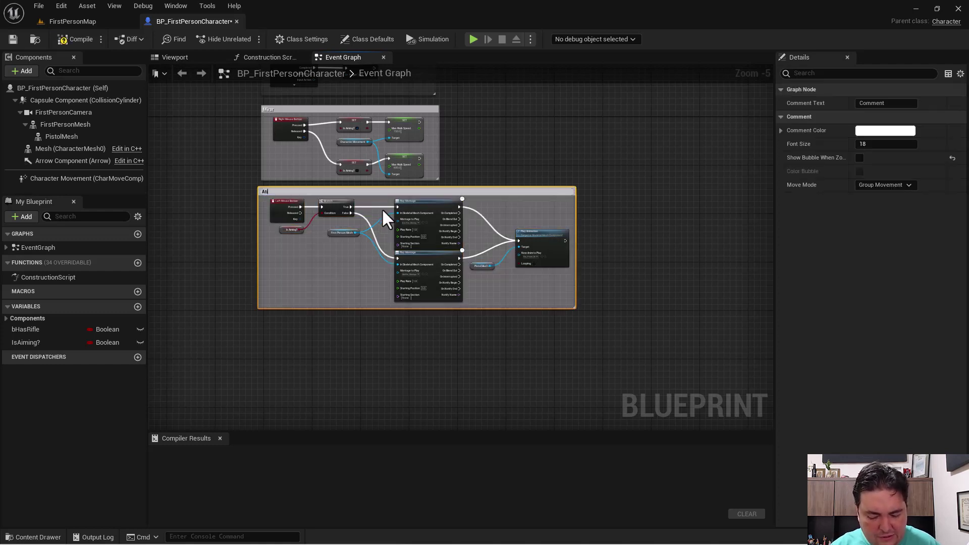
pyautogui.write('irar')
pyautogui.press('Return')
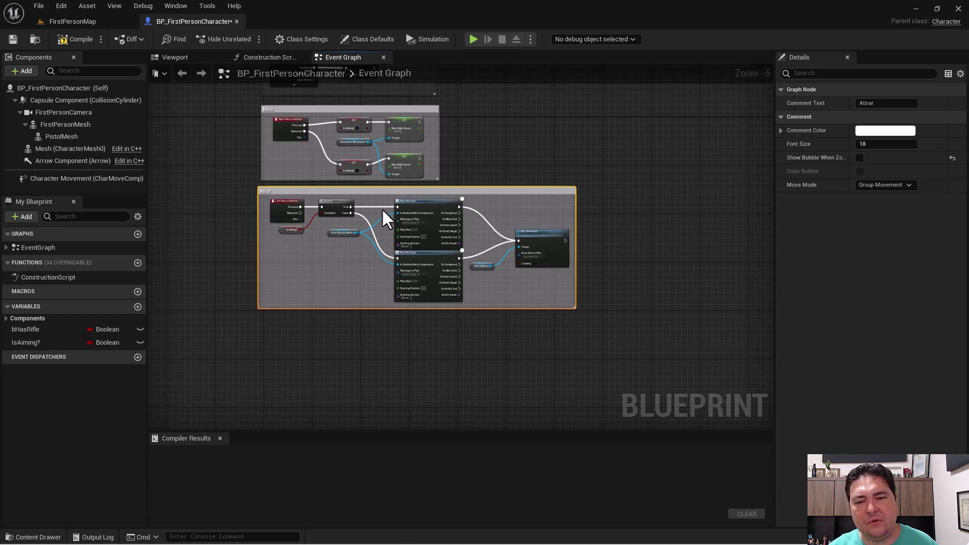
# Make the Atirar comment box wider and taller, then select the nodes inside it
pyautogui.click(565, 227)
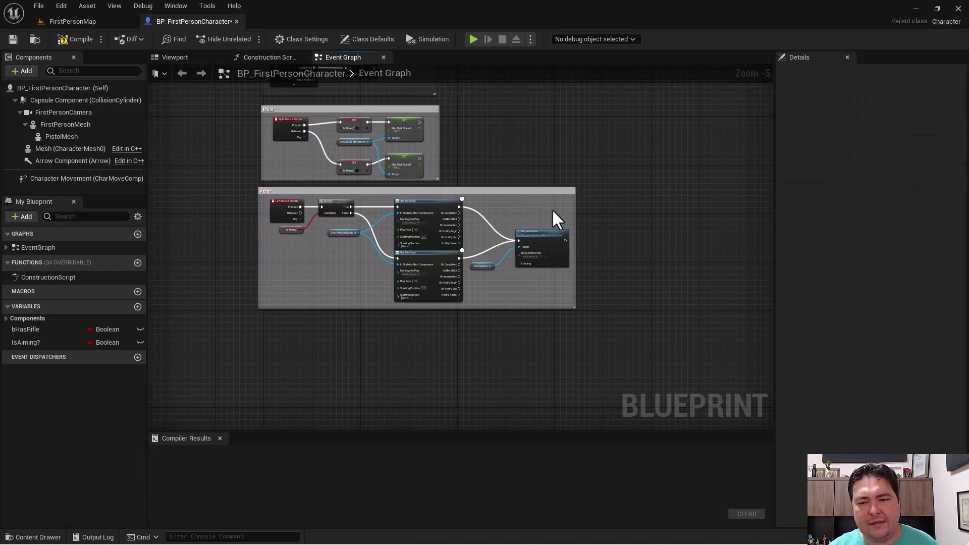
pyautogui.moveTo(575, 306); pyautogui.dragTo(951, 304)
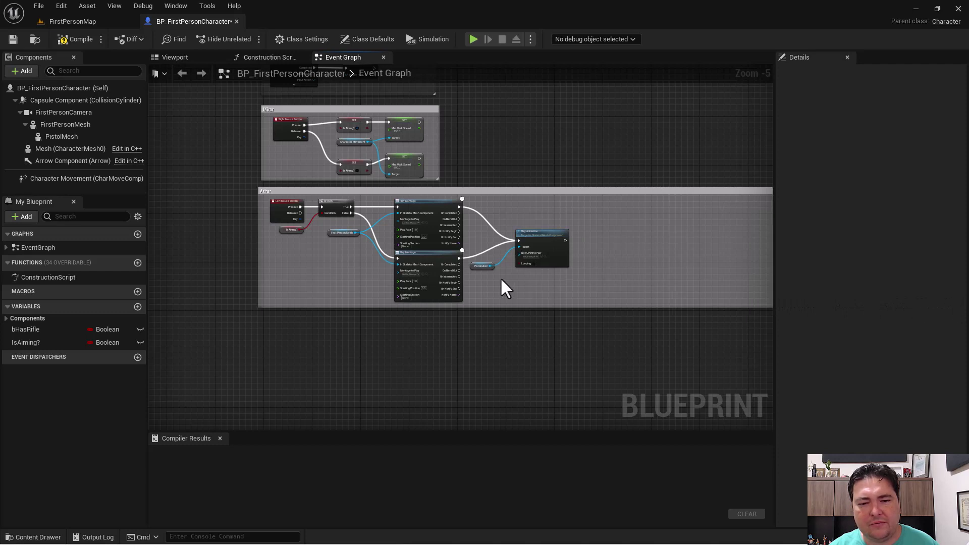
pyautogui.moveTo(496, 307); pyautogui.dragTo(503, 408)
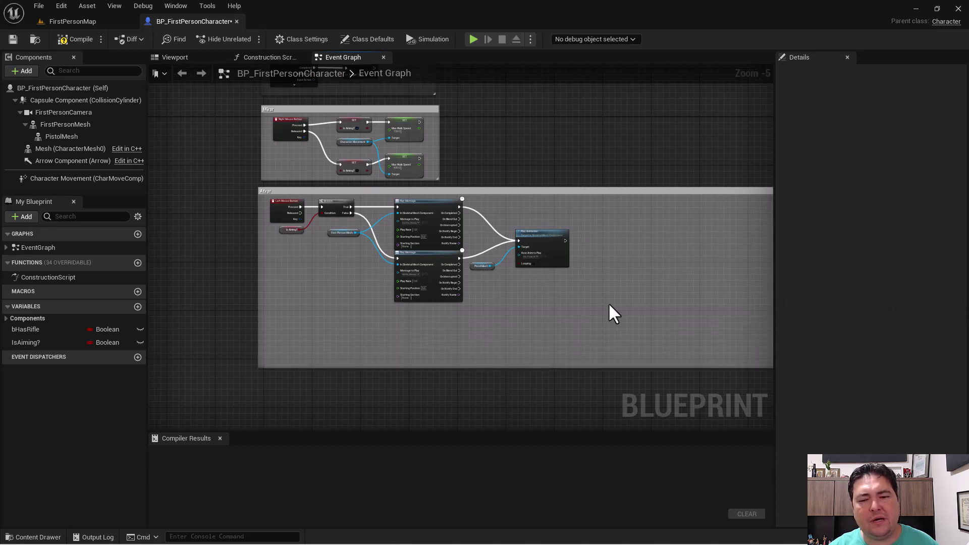
pyautogui.moveTo(611, 313)
pyautogui.mouseDown()
pyautogui.moveTo(280, 208)
pyautogui.moveTo(281, 241)
pyautogui.mouseUp()
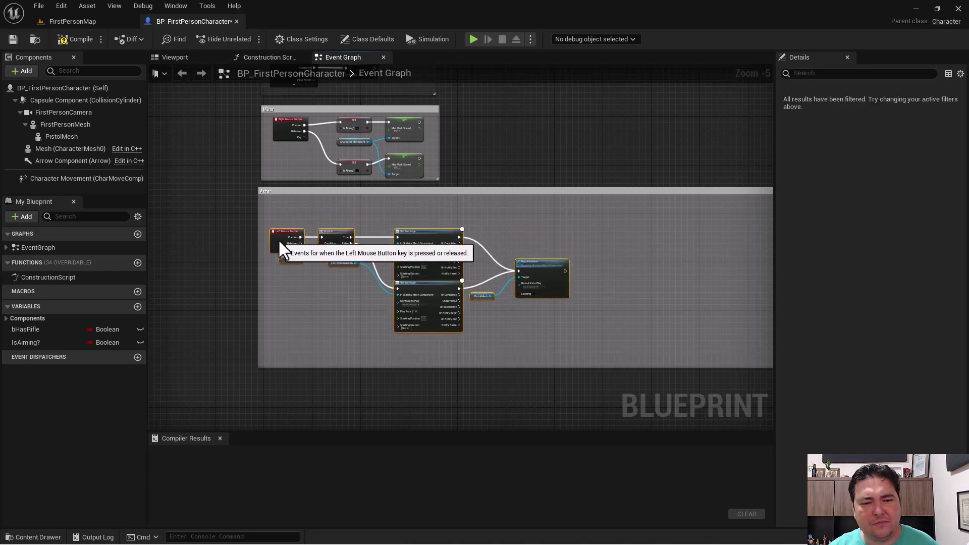
# Lower the First Person Mesh and Is Aiming? getters, then select the Branch and montage nodes
pyautogui.click(222, 278)
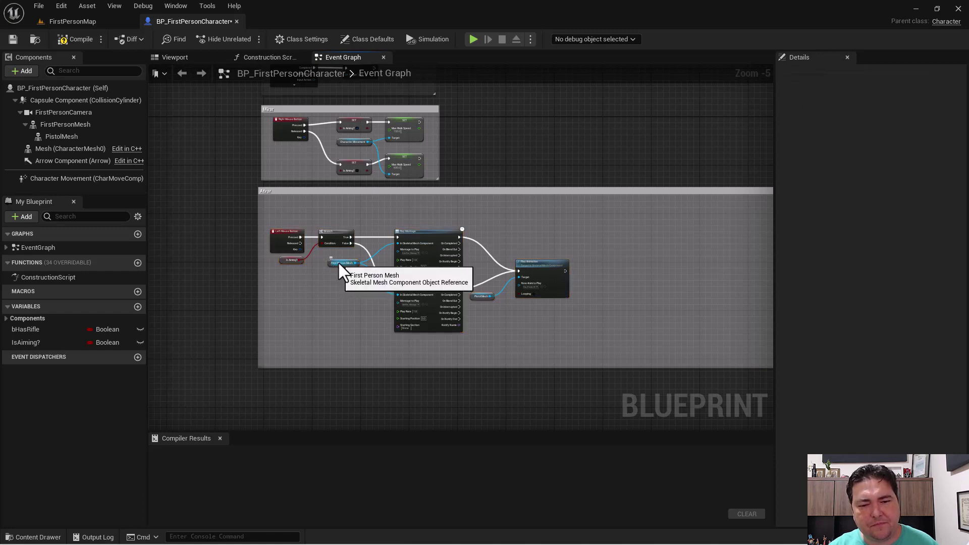
pyautogui.scroll(5, 382, 295)
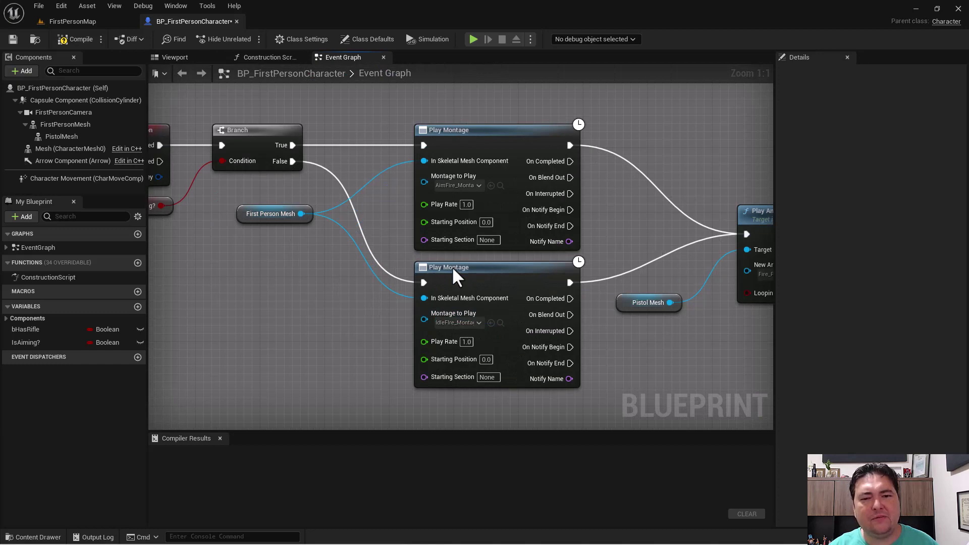
pyautogui.scroll(-2, 453, 273)
pyautogui.scroll(-2, 454, 273)
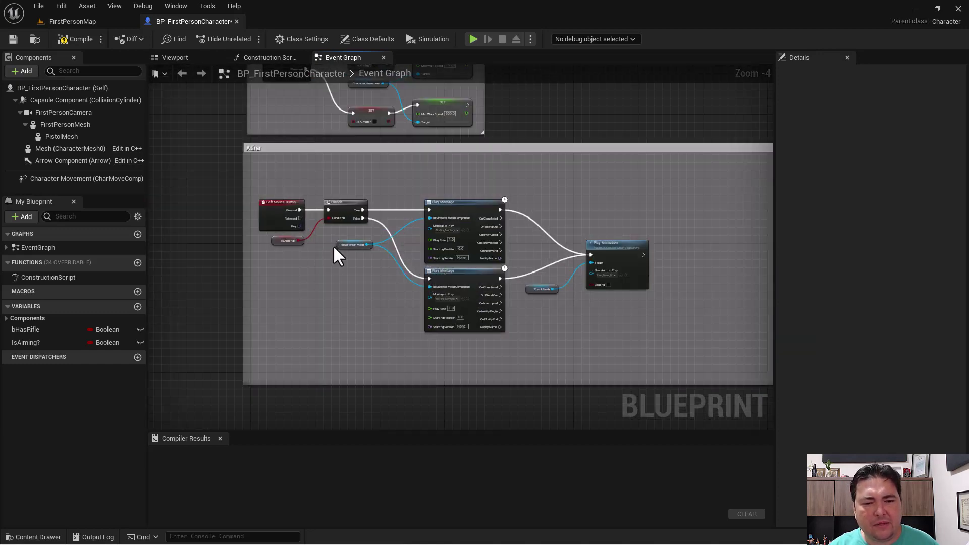
pyautogui.moveTo(339, 242); pyautogui.dragTo(331, 315)
pyautogui.moveTo(273, 240); pyautogui.dragTo(332, 265)
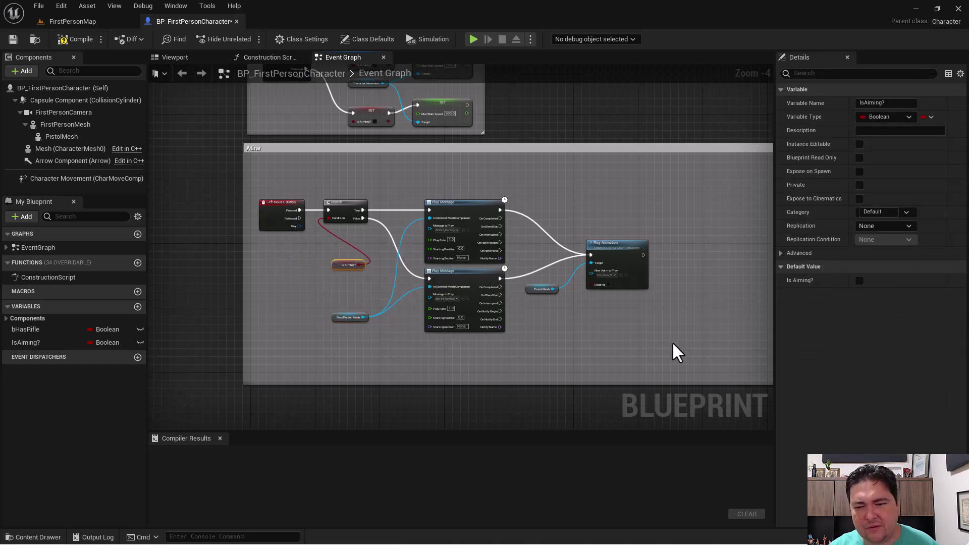
pyautogui.moveTo(677, 344); pyautogui.dragTo(325, 194)
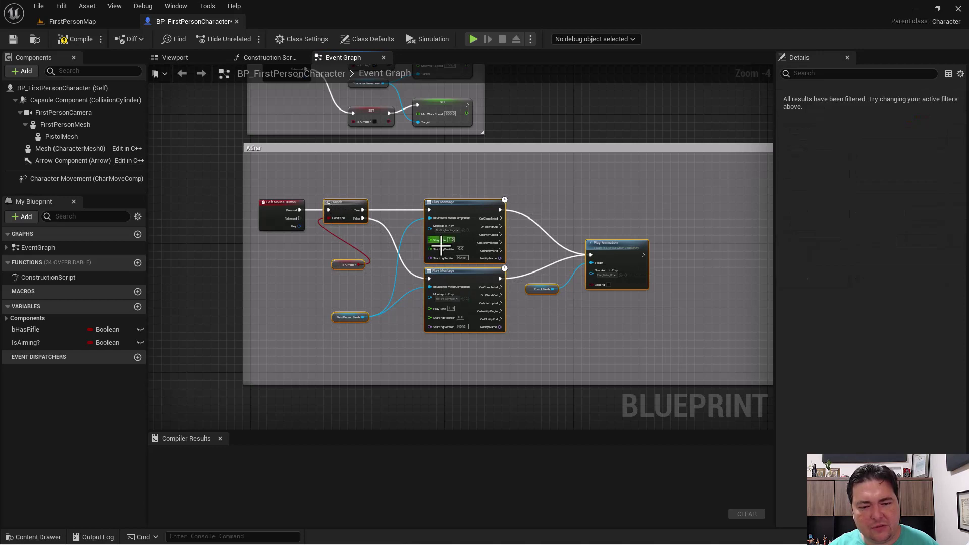
pyautogui.press('c')
pyautogui.write('Animação de atirar')
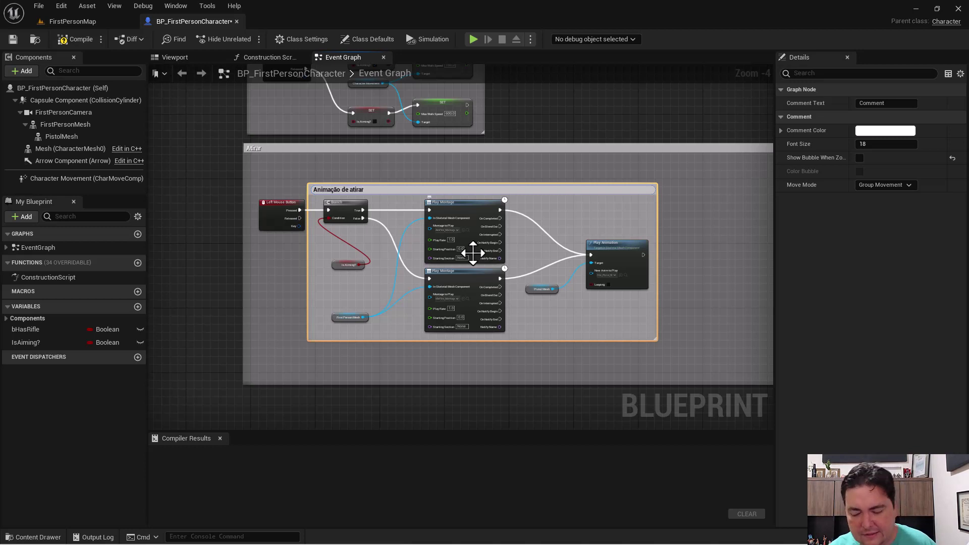
pyautogui.press('Return')
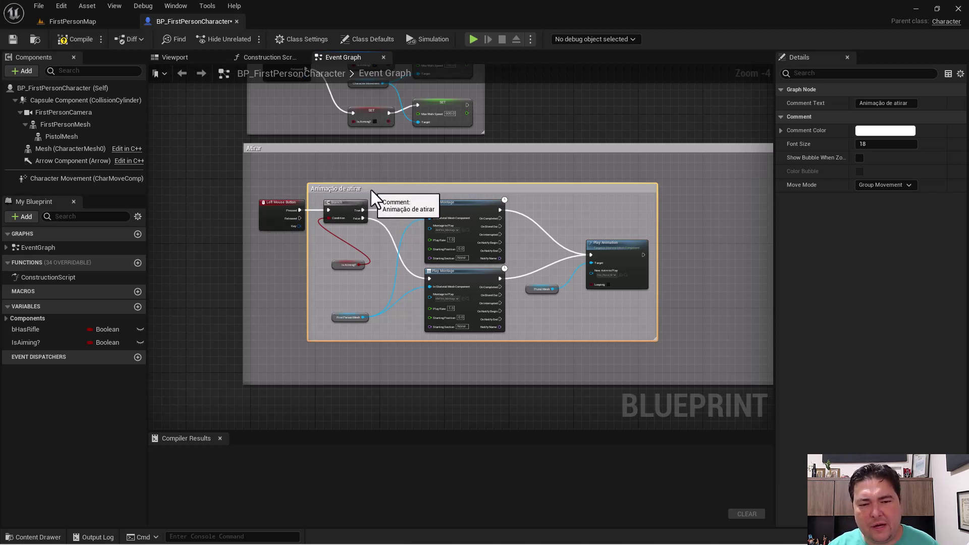
pyautogui.click(409, 177)
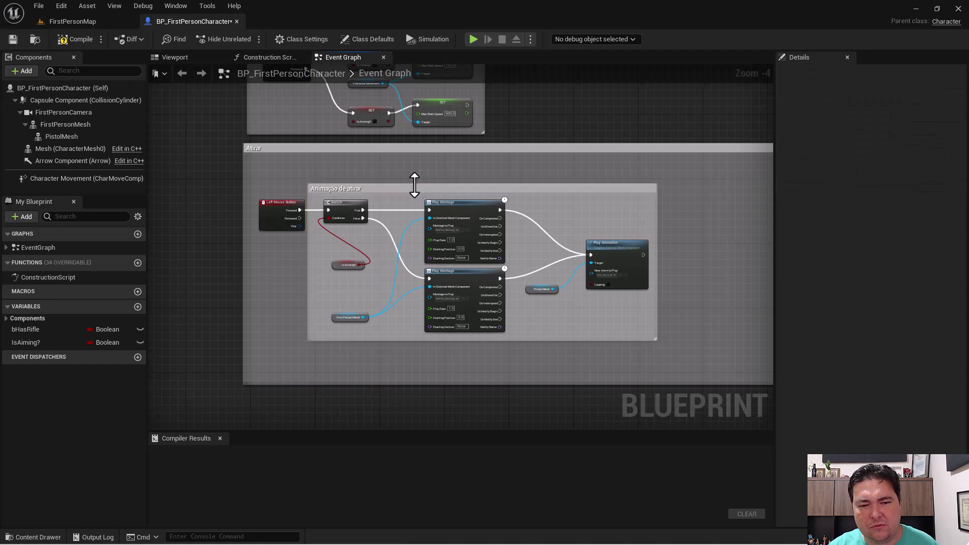
pyautogui.click(438, 187)
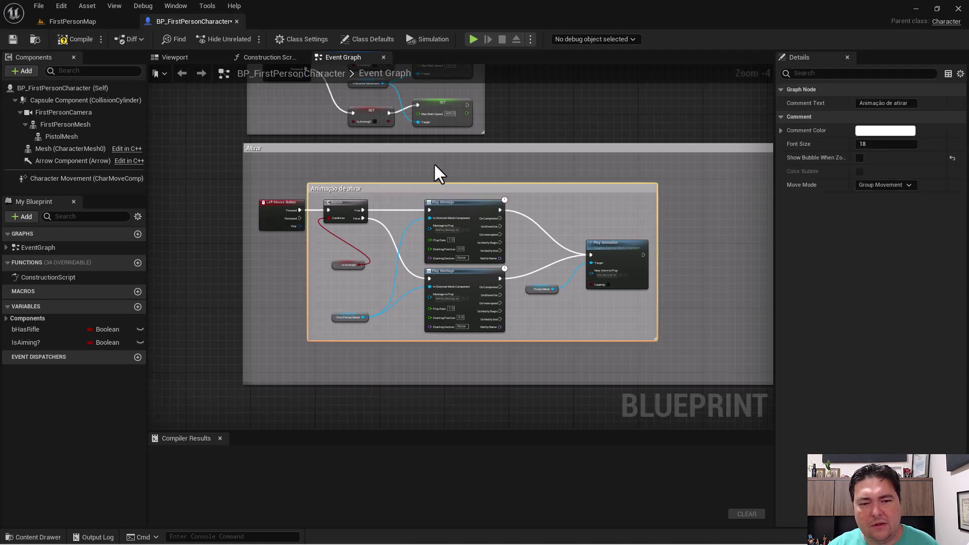
pyautogui.moveTo(275, 201); pyautogui.dragTo(267, 202)
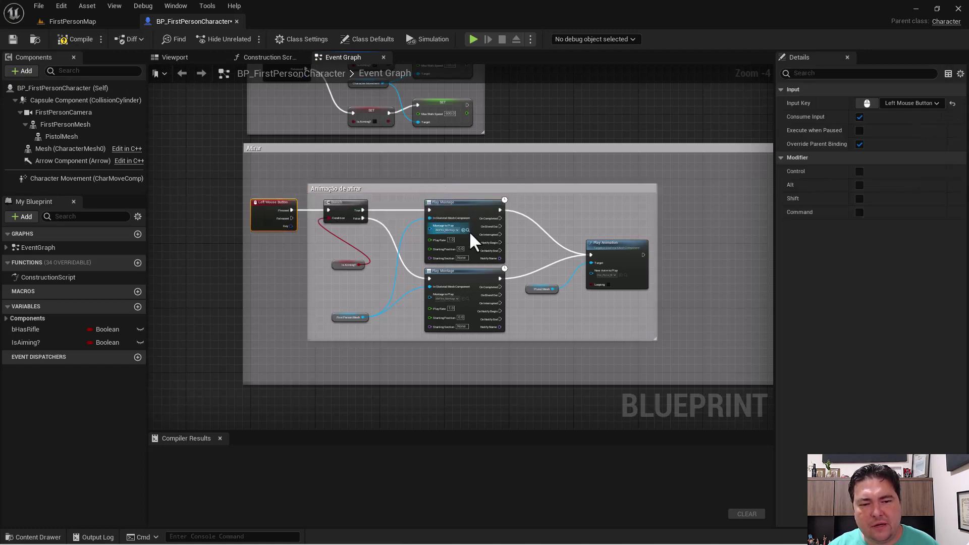
pyautogui.scroll(4, 472, 242)
pyautogui.click(372, 139)
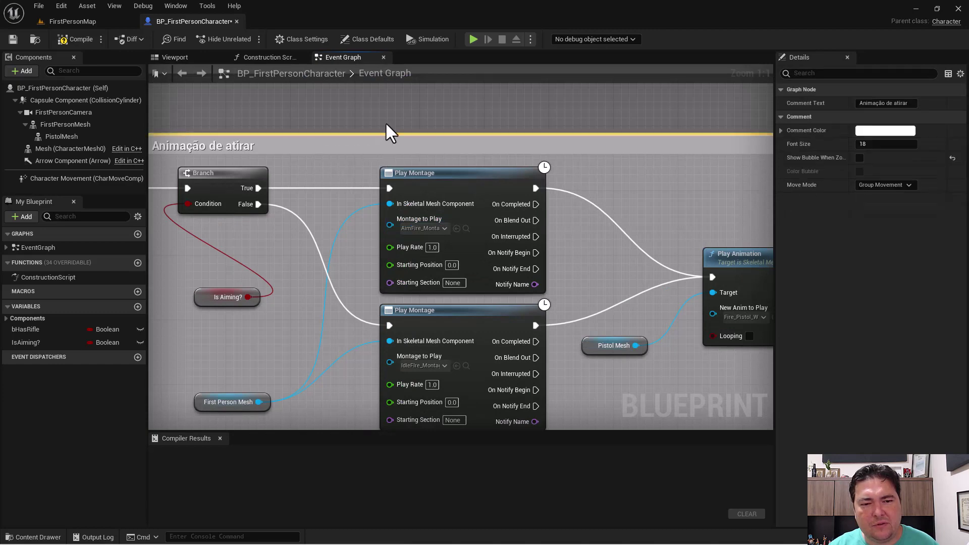
pyautogui.click(386, 123)
pyautogui.scroll(-3, 303, 134)
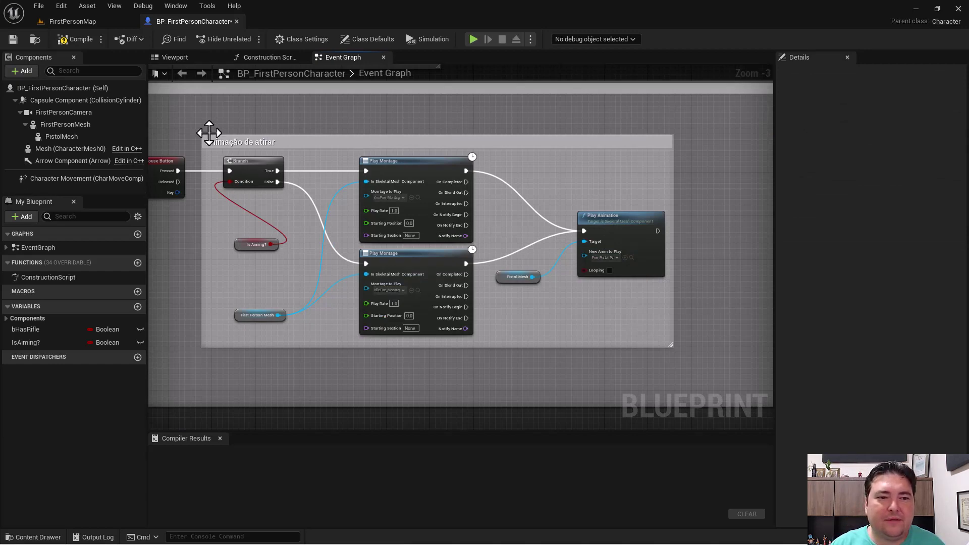
# Drag the FirstPersonCamera component into the graph beside the Play Animation node
pyautogui.scroll(-2, 204, 124)
pyautogui.scroll(2, 204, 124)
pyautogui.scroll(2, 204, 124)
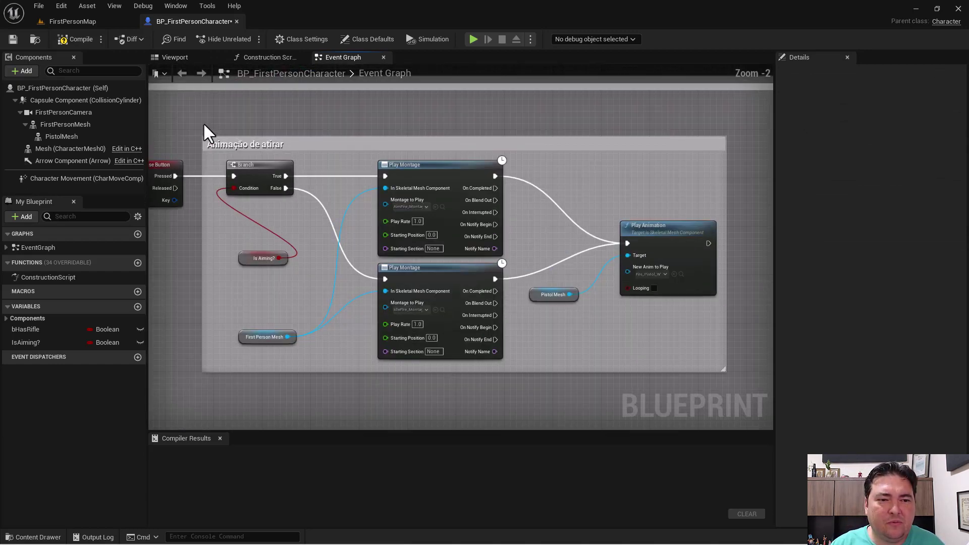
pyautogui.moveTo(203, 122)
pyautogui.mouseDown(button='right')
pyautogui.moveTo(297, 189)
pyautogui.moveTo(233, 136)
pyautogui.mouseUp(button='right')
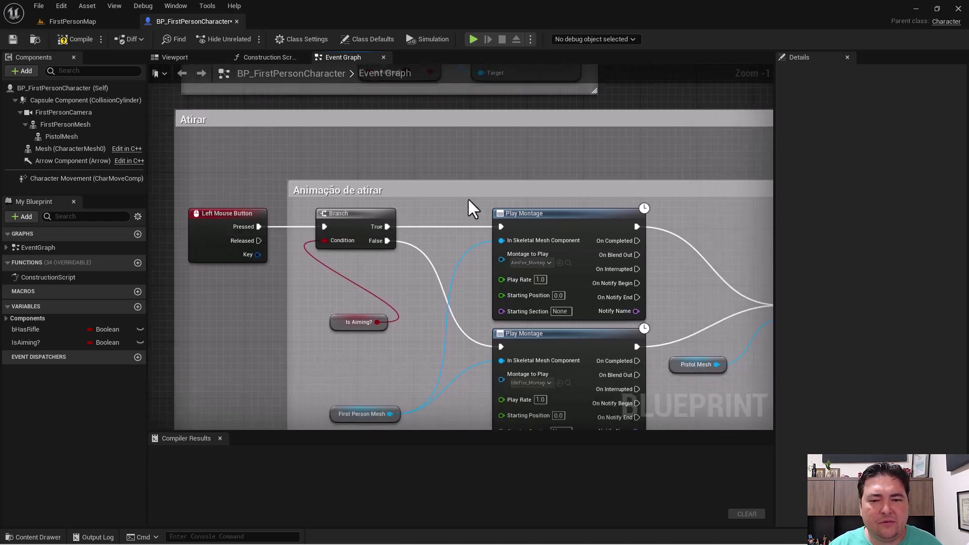
pyautogui.moveTo(507, 201); pyautogui.dragTo(366, 154, button='right')
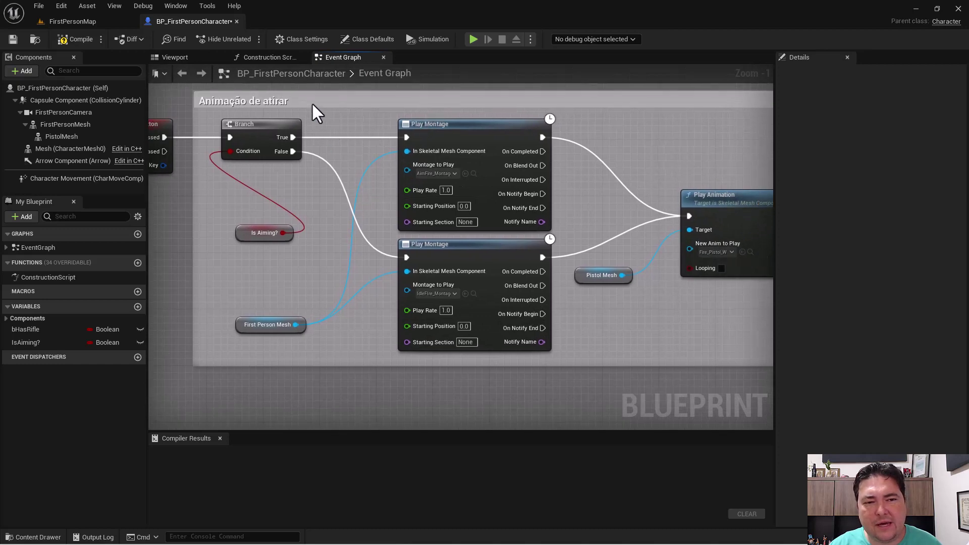
pyautogui.moveTo(681, 153); pyautogui.dragTo(450, 168, button='right')
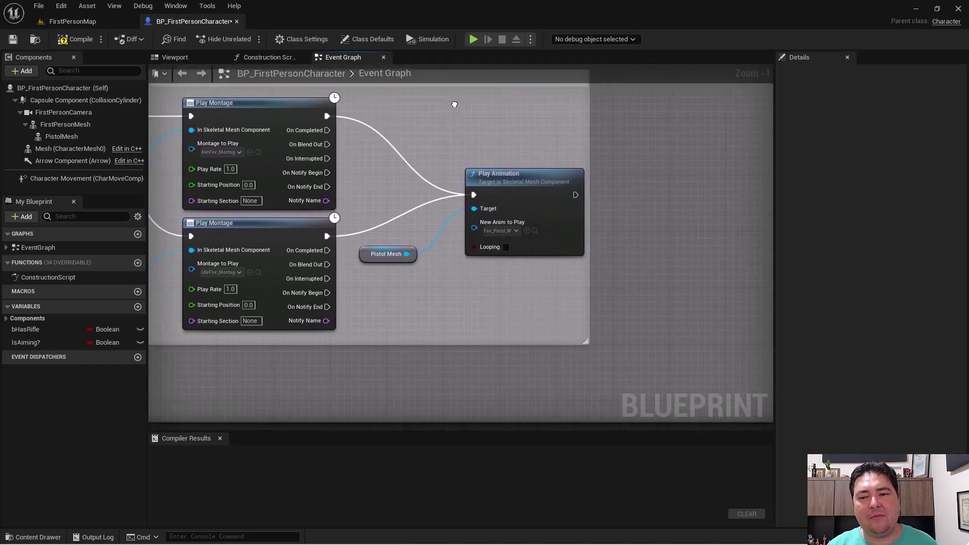
pyautogui.moveTo(500, 211); pyautogui.dragTo(472, 148)
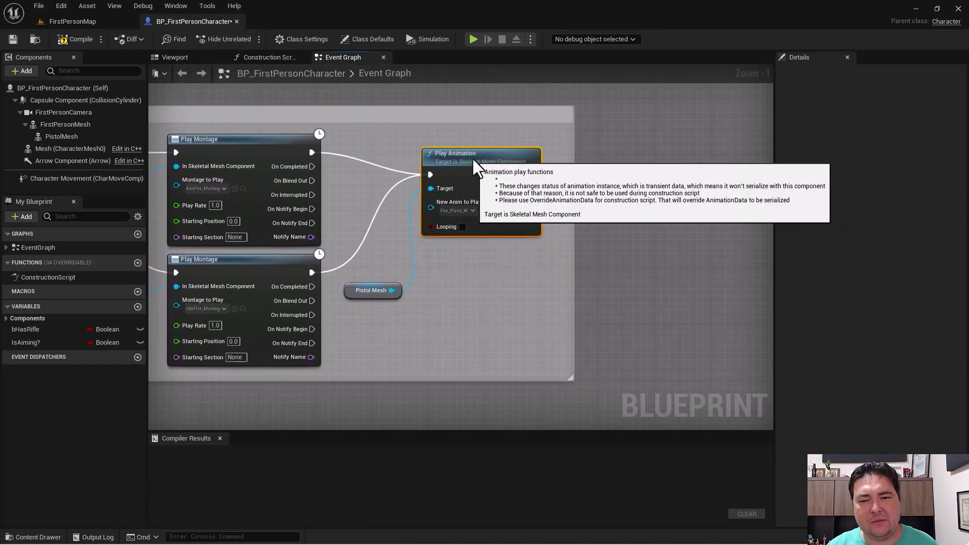
pyautogui.moveTo(605, 207); pyautogui.dragTo(399, 253, button='right')
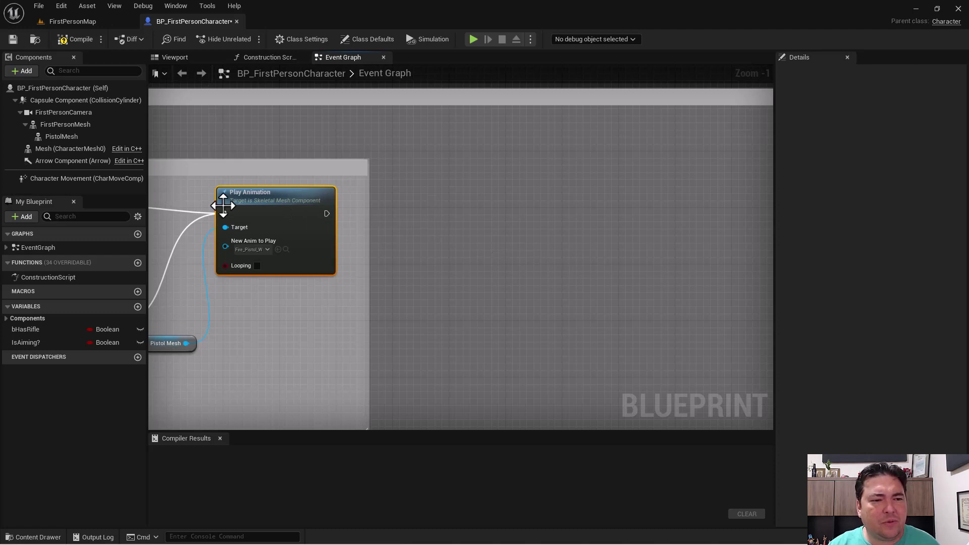
pyautogui.moveTo(50, 112)
pyautogui.mouseDown()
pyautogui.moveTo(456, 161)
pyautogui.moveTo(402, 307)
pyautogui.mouseUp()
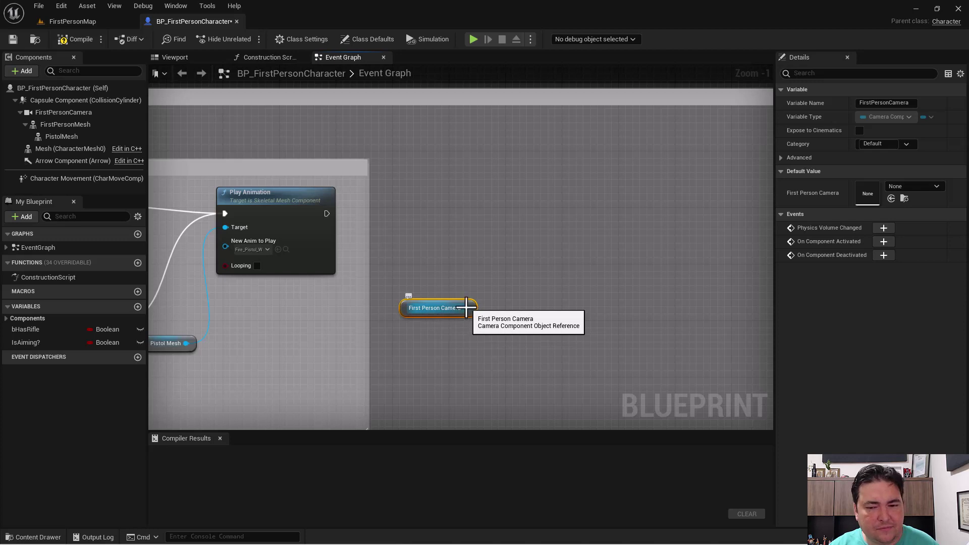
# Add a Get World Location node wired from the First Person Camera
pyautogui.moveTo(467, 308); pyautogui.dragTo(540, 263)
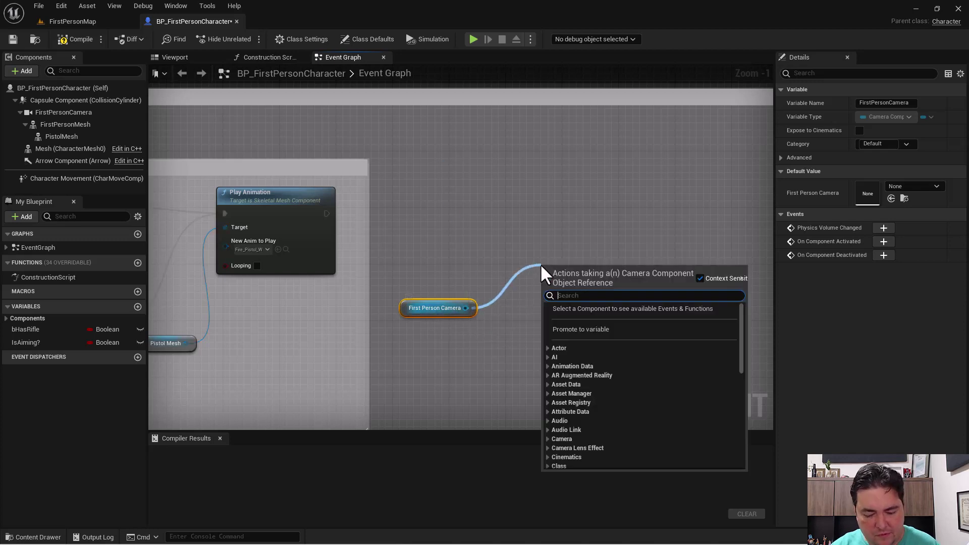
pyautogui.write('get')
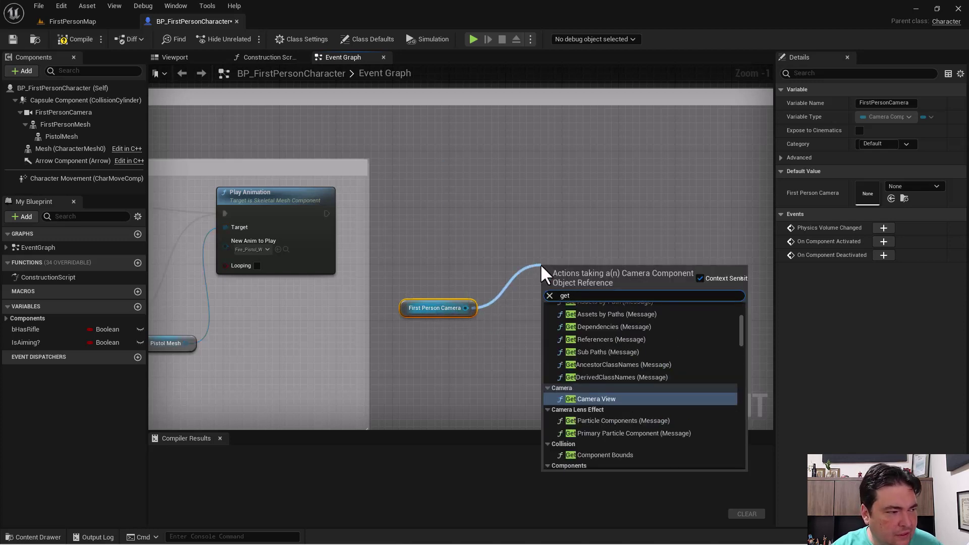
pyautogui.write(' wor')
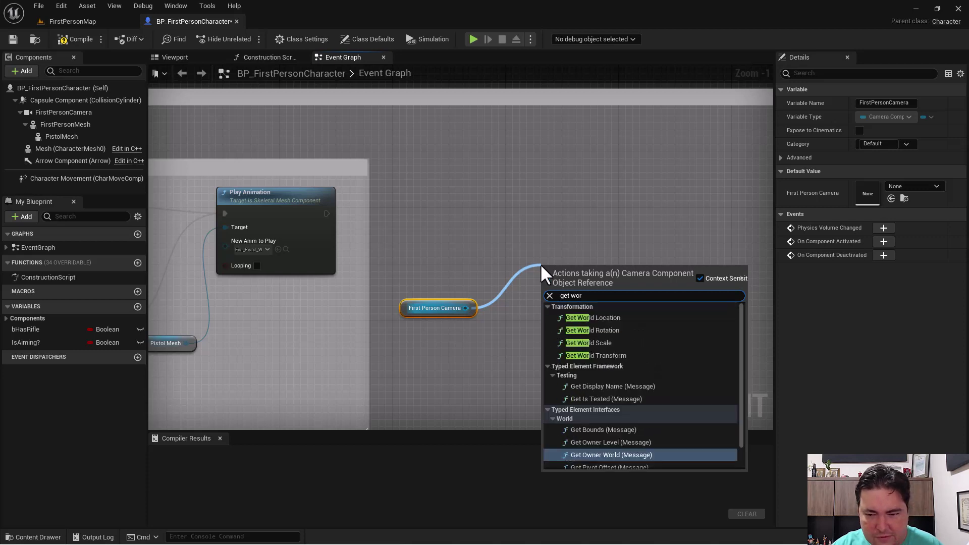
pyautogui.click(584, 318)
pyautogui.moveTo(558, 272); pyautogui.dragTo(522, 268)
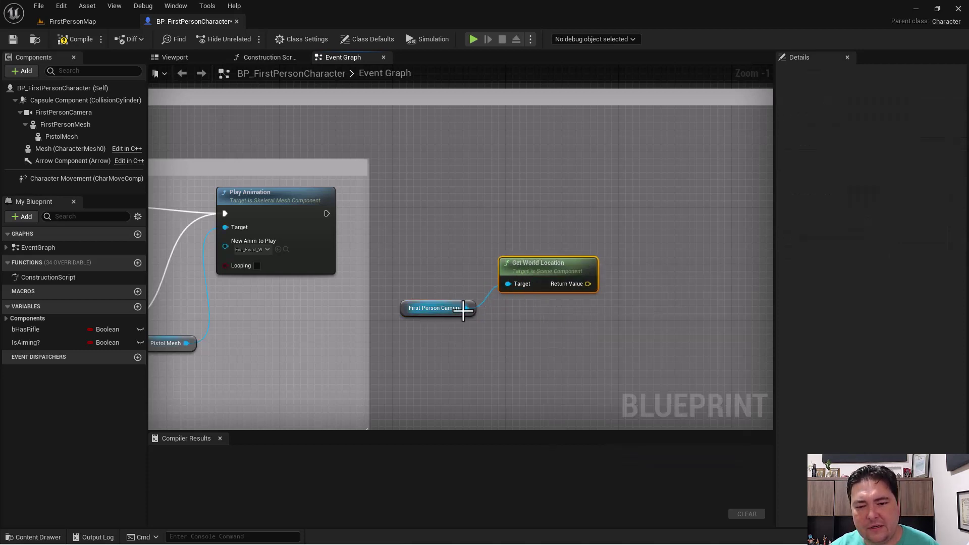
# Add a Get World Rotation node wired from the same camera reference
pyautogui.moveTo(466, 308)
pyautogui.mouseDown()
pyautogui.moveTo(504, 354)
pyautogui.moveTo(496, 347)
pyautogui.mouseUp()
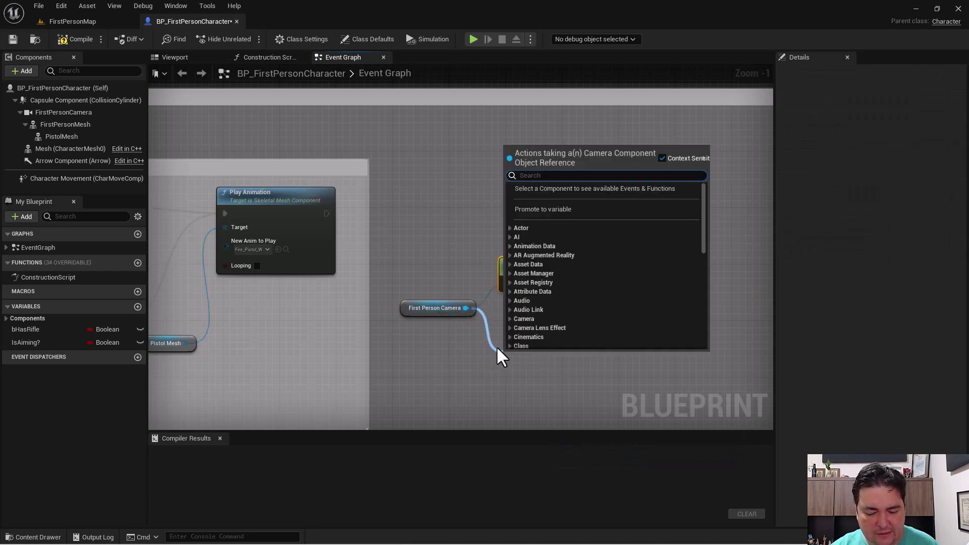
pyautogui.write('get wo')
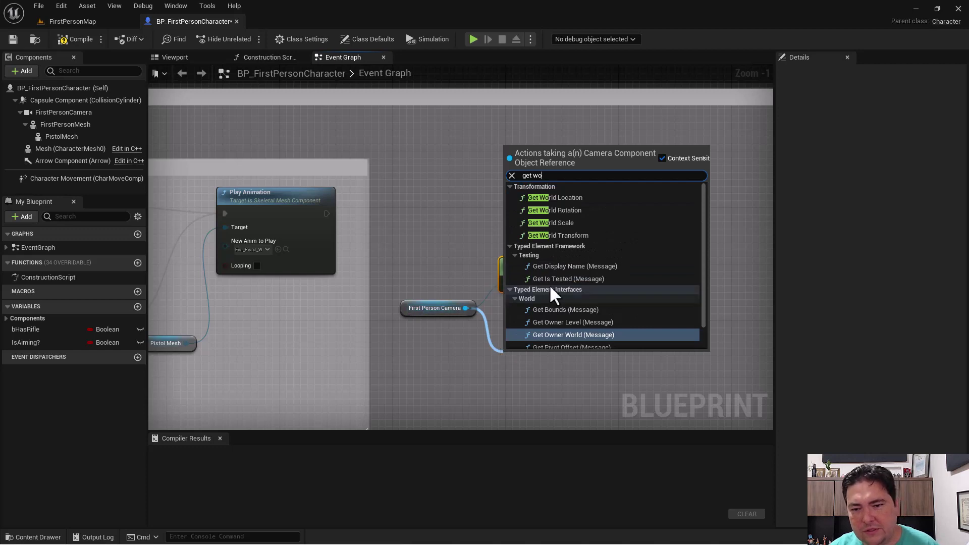
pyautogui.click(552, 209)
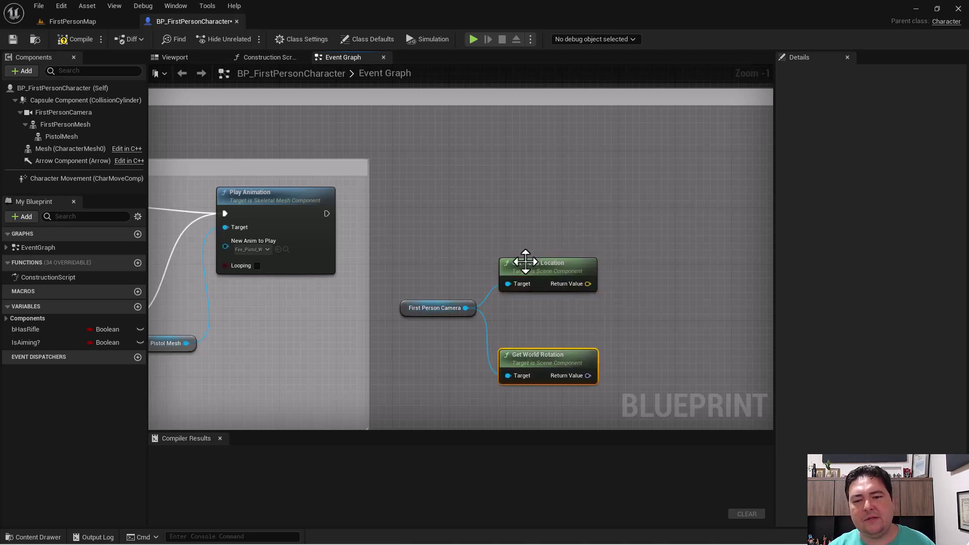
pyautogui.moveTo(525, 261); pyautogui.dragTo(526, 254)
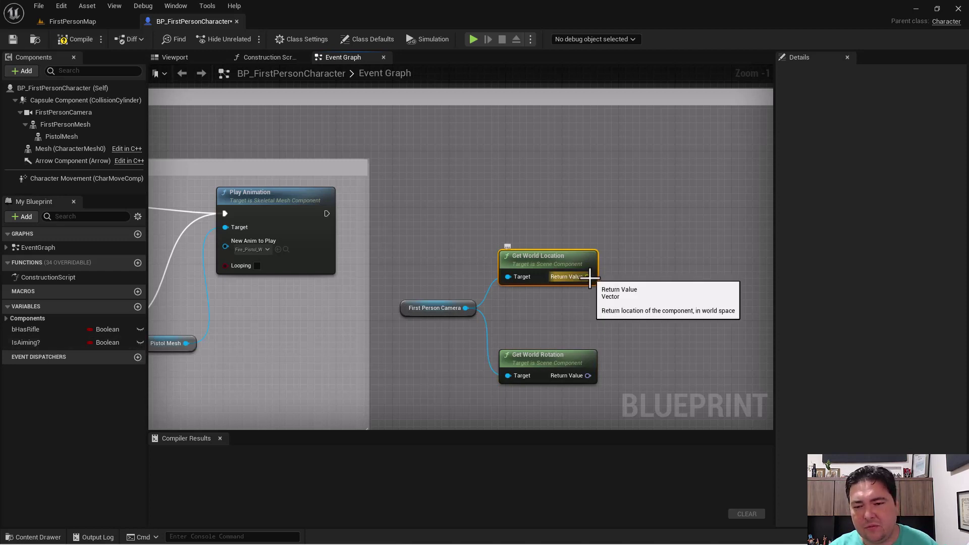
pyautogui.moveTo(589, 277); pyautogui.dragTo(632, 268)
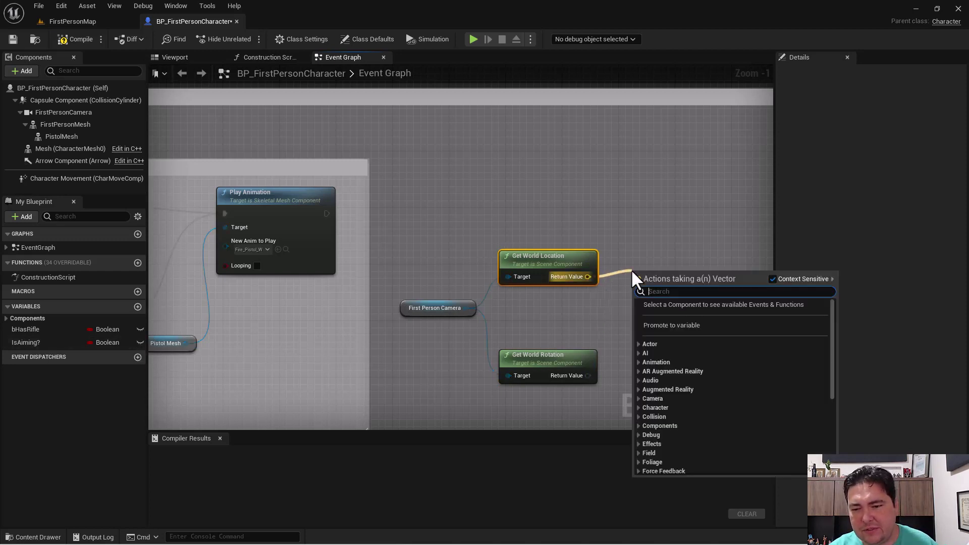
# Promote the world location and rotation outputs to CameraLocation and CameraRotation variables
pyautogui.click(654, 326)
pyautogui.write('CameraLocation')
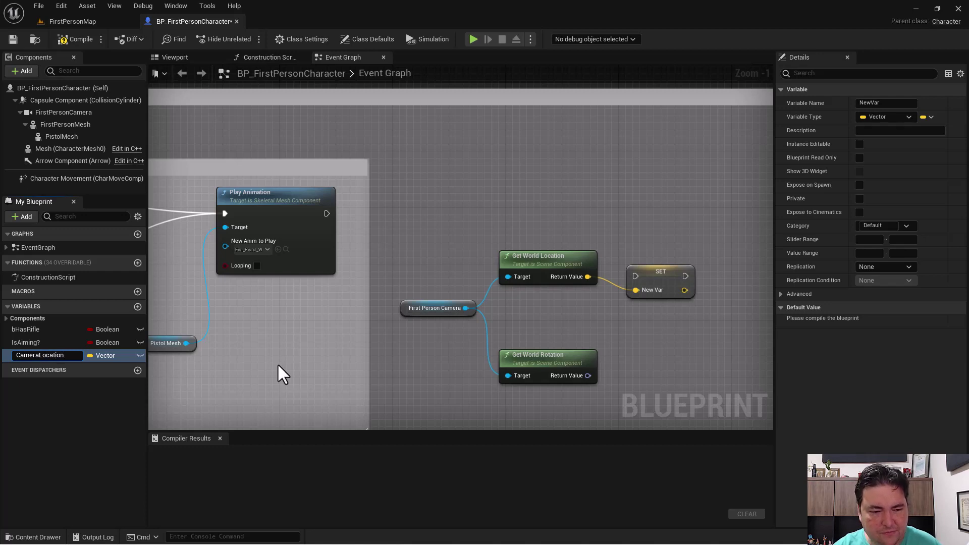
pyautogui.press('Return')
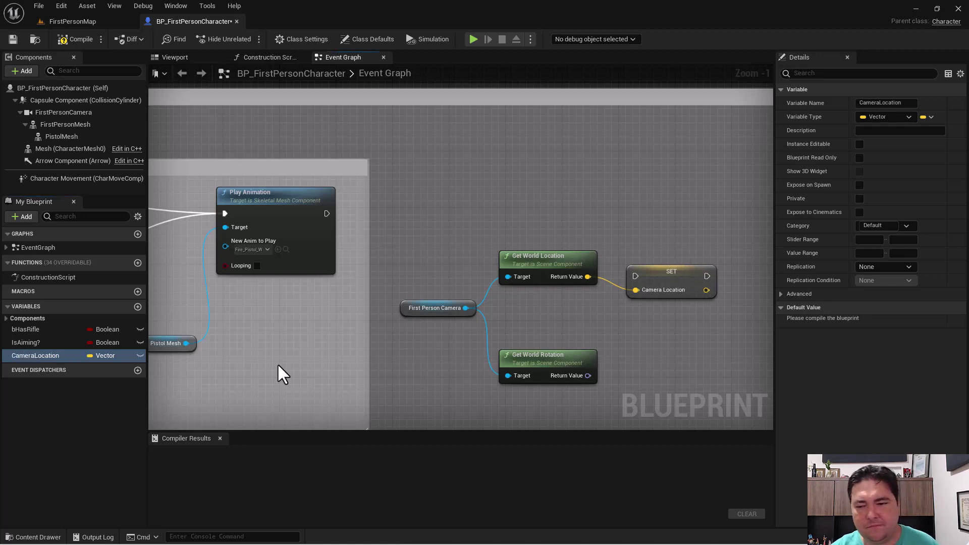
pyautogui.moveTo(589, 376); pyautogui.dragTo(644, 358)
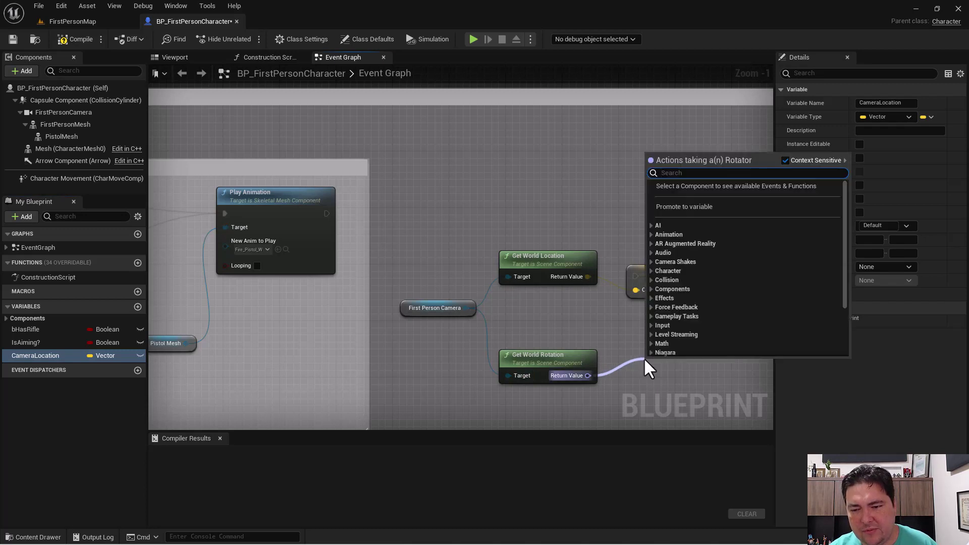
pyautogui.click(684, 207)
pyautogui.write('CameraRotation')
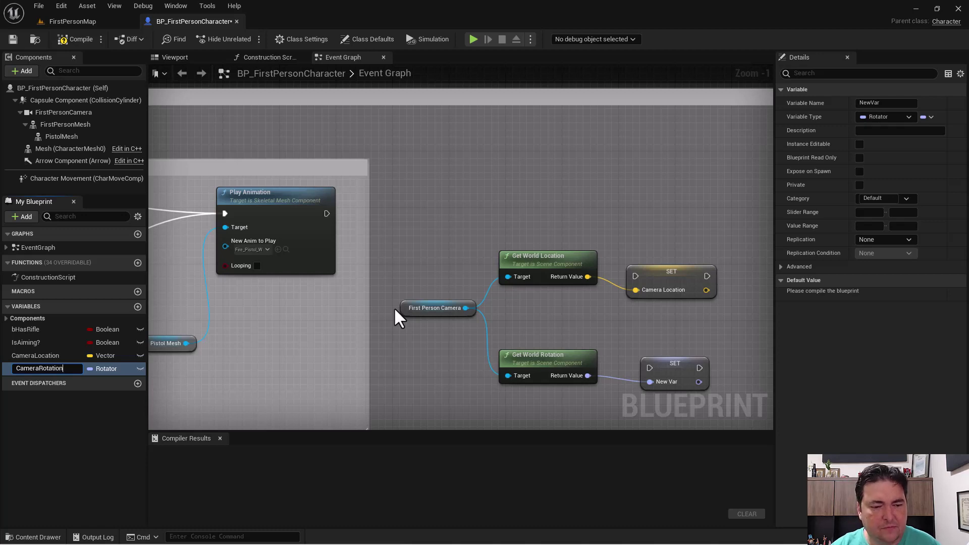
pyautogui.press('Return')
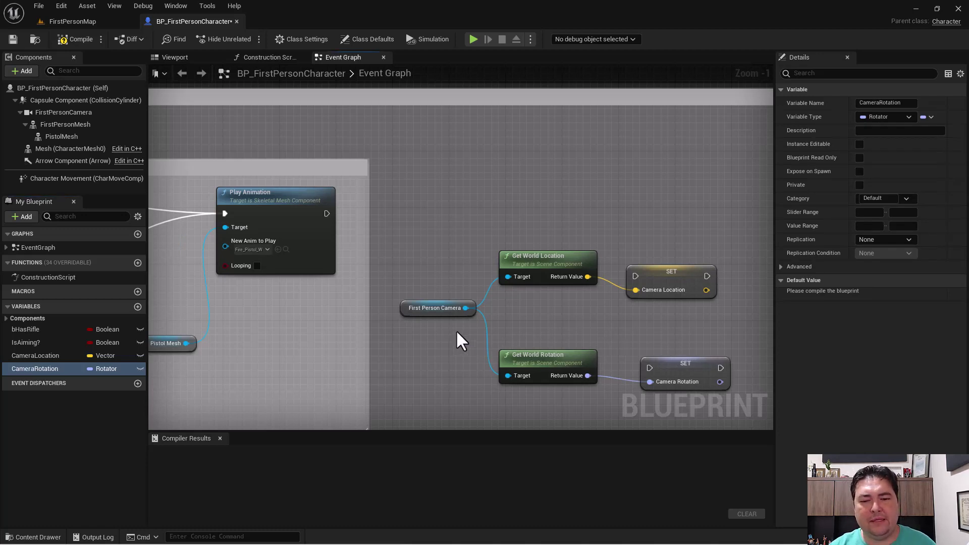
pyautogui.moveTo(405, 311); pyautogui.dragTo(472, 317)
# Rearrange the camera, world location/rotation and SET Camera Location nodes beside Play Animation
pyautogui.moveTo(538, 257); pyautogui.dragTo(432, 258)
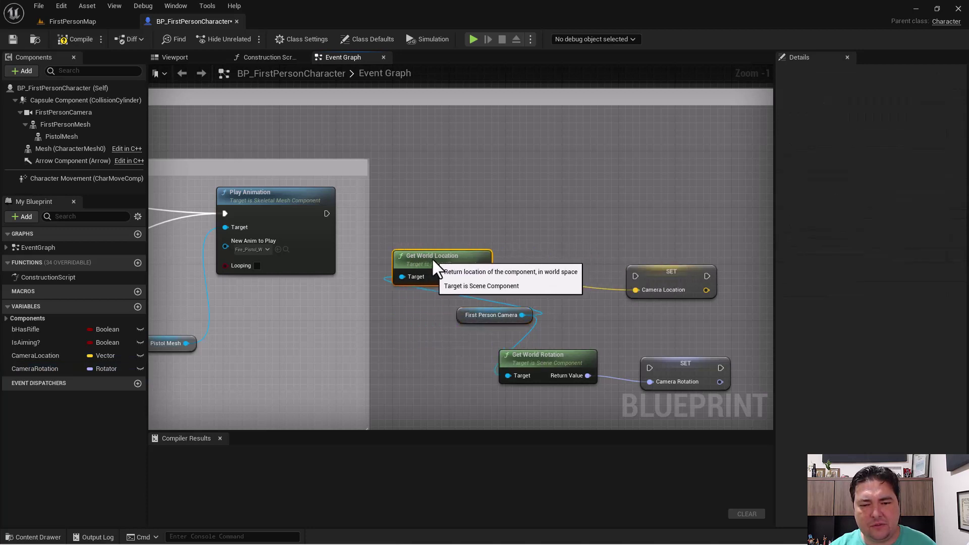
pyautogui.moveTo(464, 318); pyautogui.dragTo(394, 318)
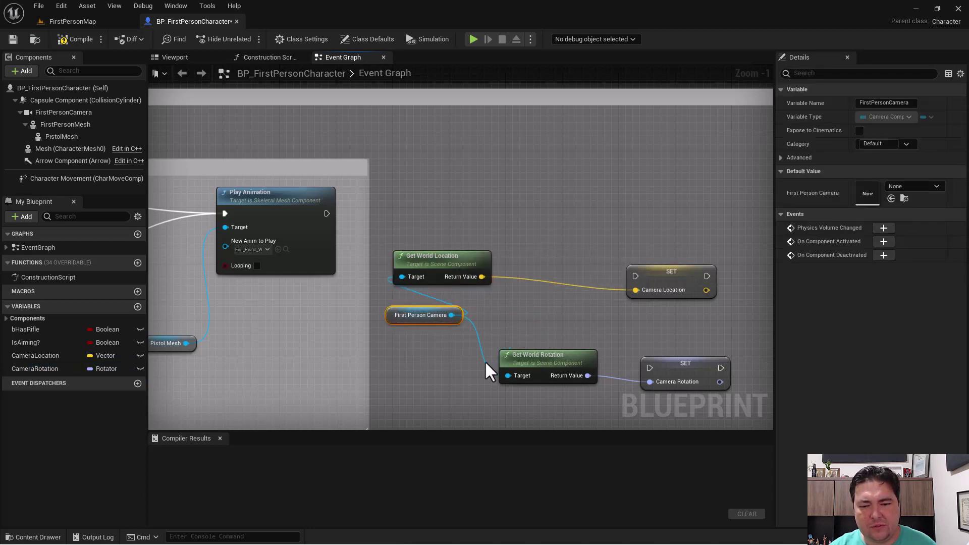
pyautogui.moveTo(507, 357); pyautogui.dragTo(422, 356)
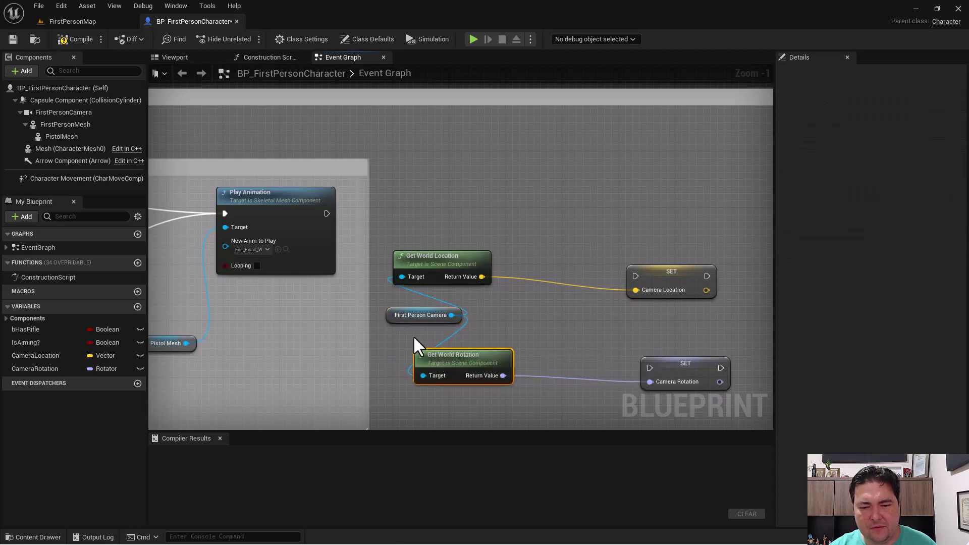
pyautogui.moveTo(413, 315); pyautogui.dragTo(441, 315)
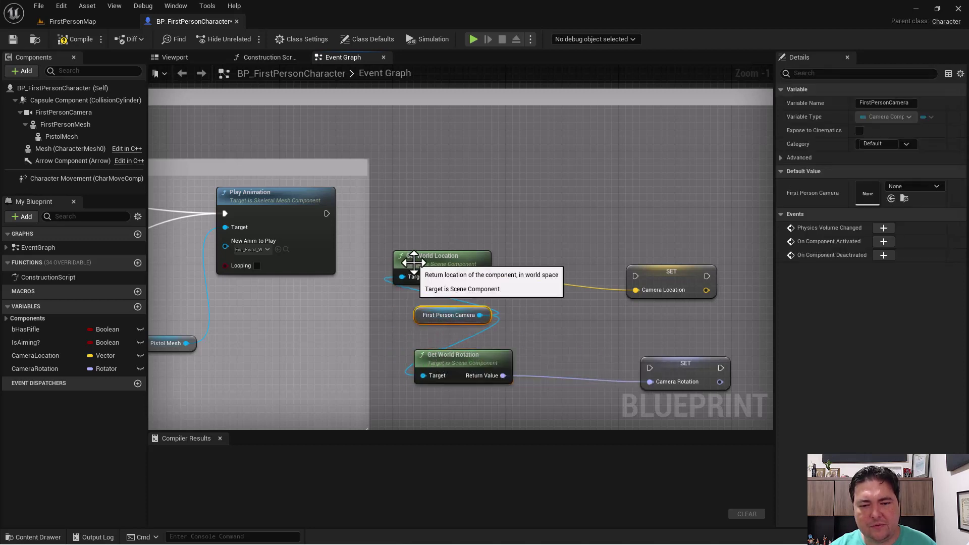
pyautogui.moveTo(413, 262); pyautogui.dragTo(434, 258)
pyautogui.moveTo(648, 276)
pyautogui.mouseDown()
pyautogui.moveTo(592, 219)
pyautogui.moveTo(467, 220)
pyautogui.mouseUp()
# Chain Play Animation into SET Camera Location then SET Camera Rotation, and add a CameraRotation getter
pyautogui.moveTo(327, 213); pyautogui.dragTo(436, 211)
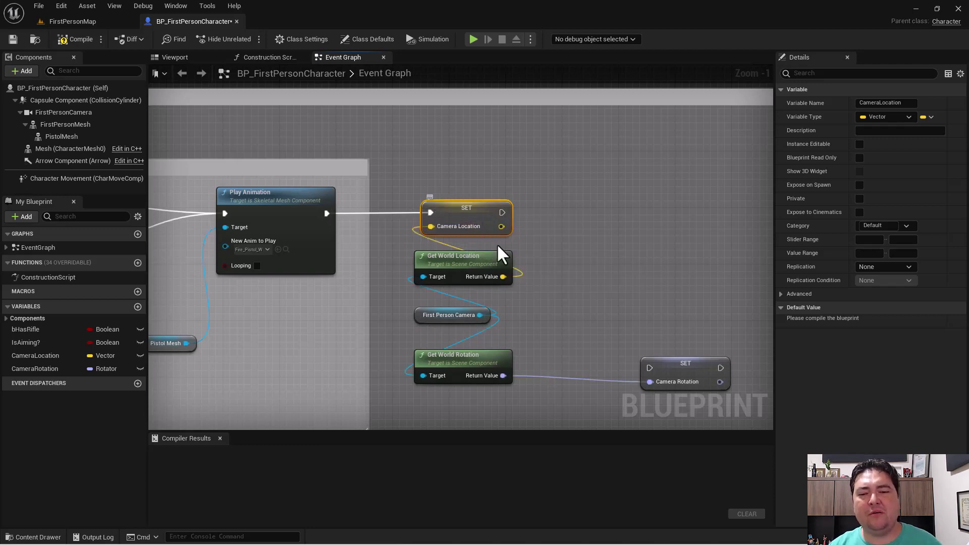
pyautogui.moveTo(664, 360); pyautogui.dragTo(587, 204)
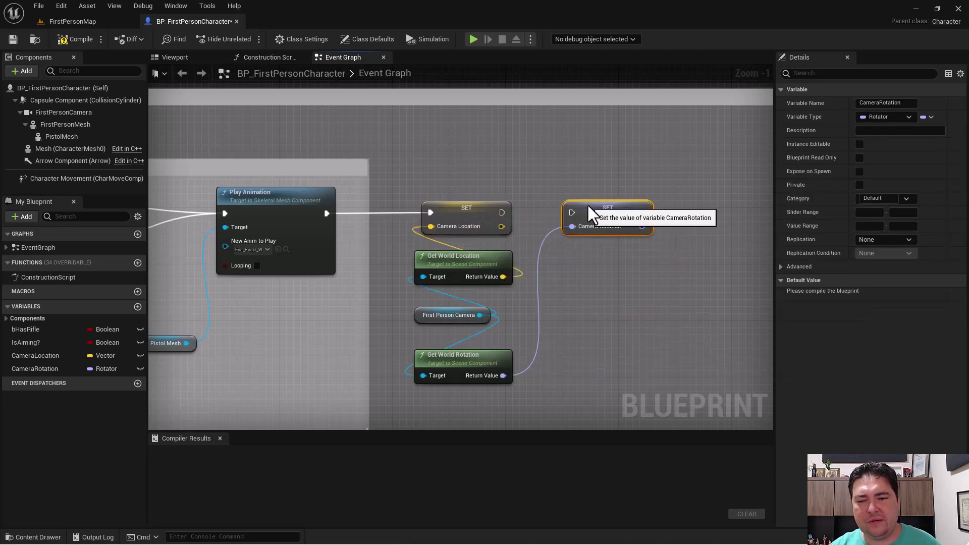
pyautogui.moveTo(503, 212); pyautogui.dragTo(574, 208)
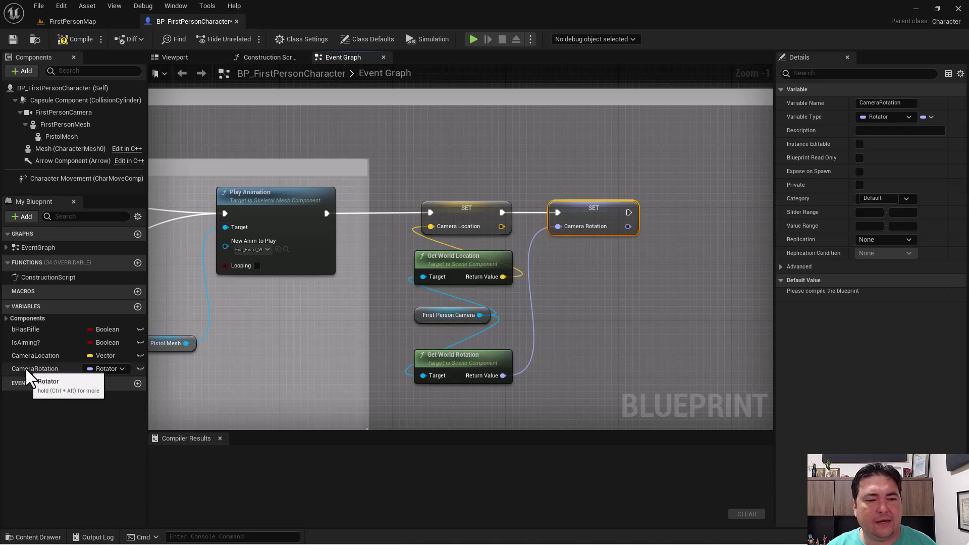
pyautogui.moveTo(26, 367); pyautogui.dragTo(564, 369)
pyautogui.click(580, 382)
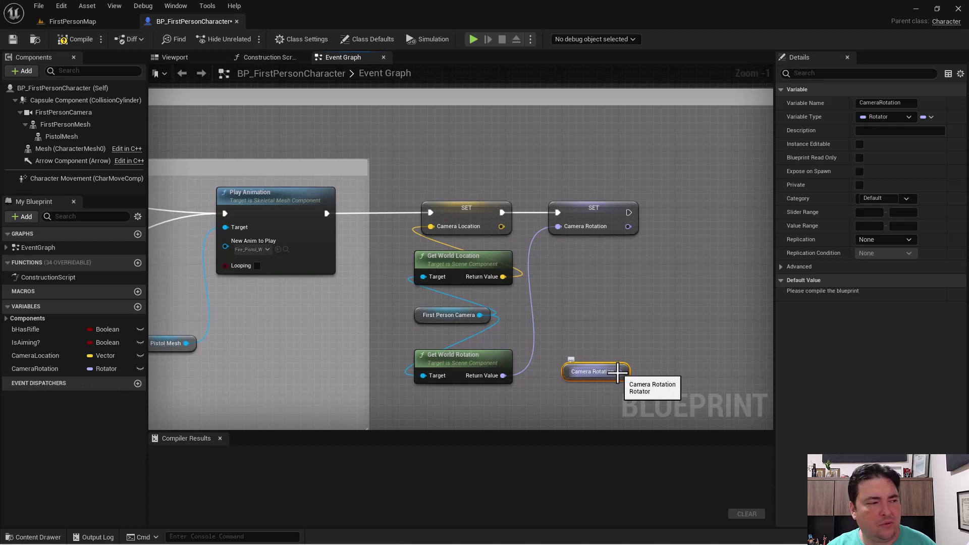
# Add a Get Forward Vector node whose rotation input comes from the CameraRotation getter
pyautogui.moveTo(618, 372); pyautogui.dragTo(620, 343)
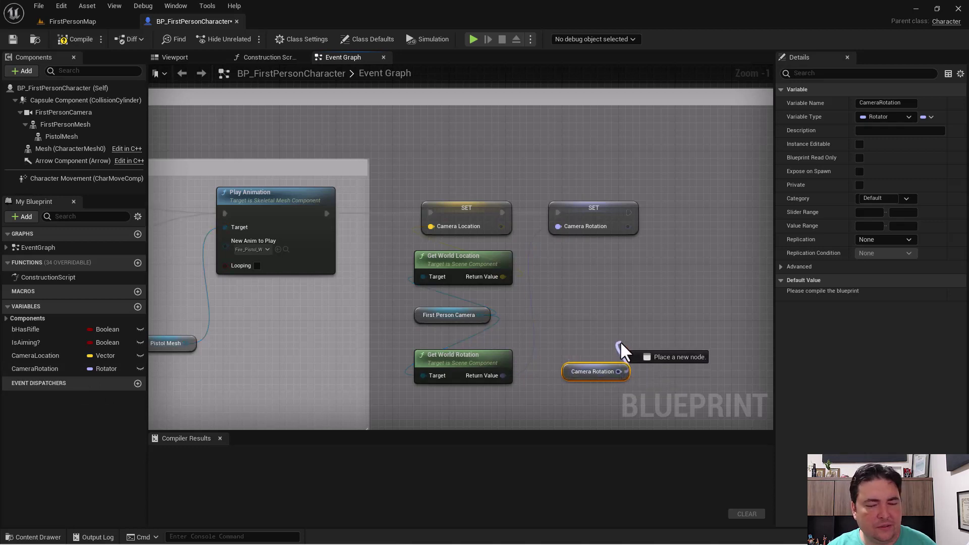
pyautogui.moveTo(620, 344); pyautogui.dragTo(619, 332)
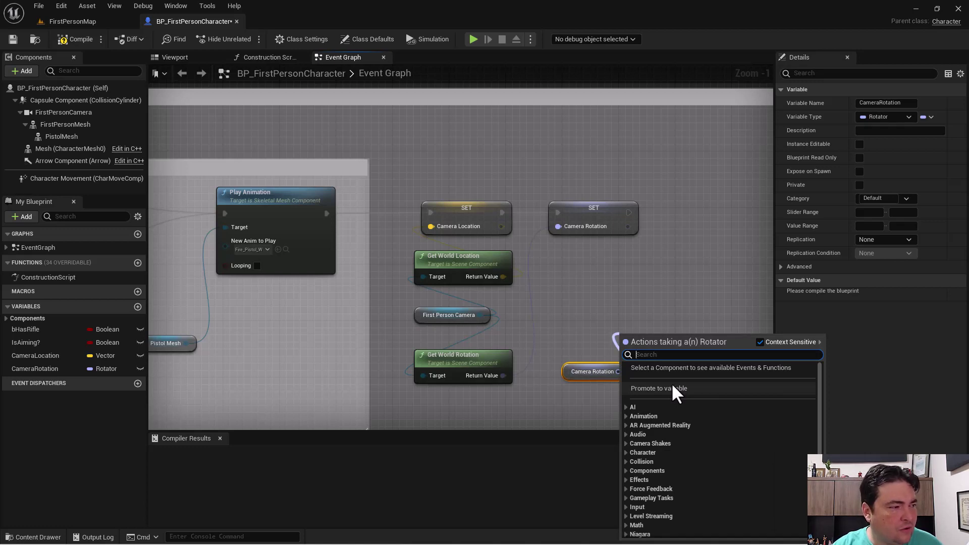
pyautogui.write('for')
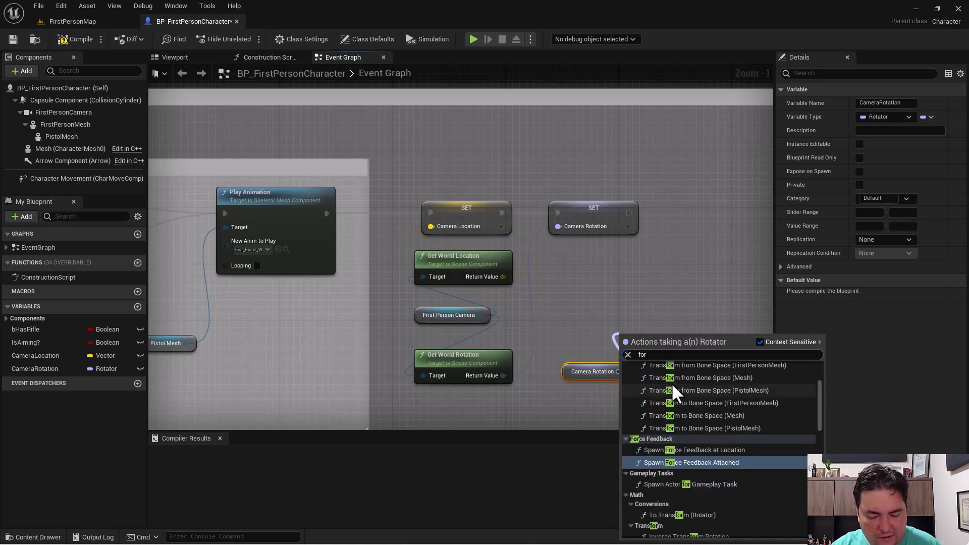
pyautogui.write('ward')
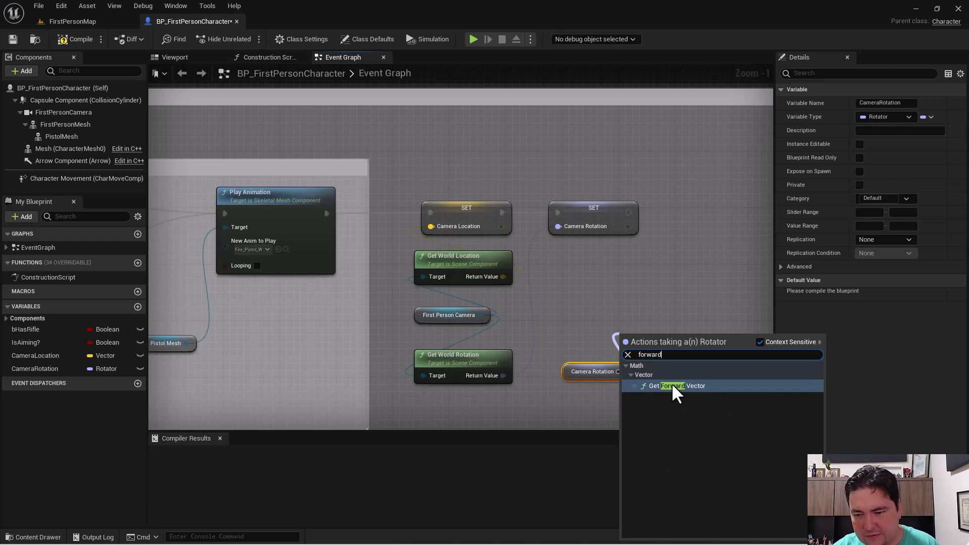
pyautogui.click(672, 386)
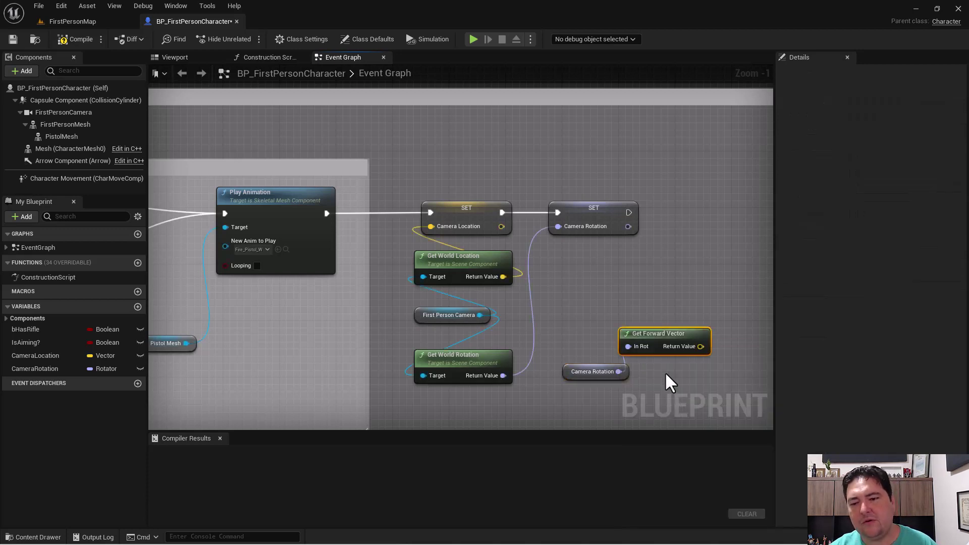
pyautogui.moveTo(628, 332); pyautogui.dragTo(598, 331)
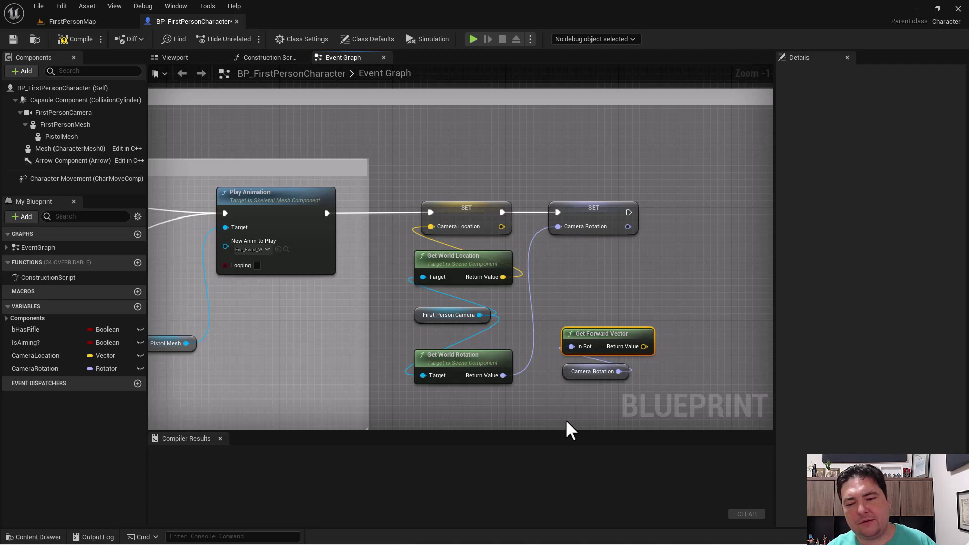
pyautogui.moveTo(677, 372); pyautogui.dragTo(610, 344, button='right')
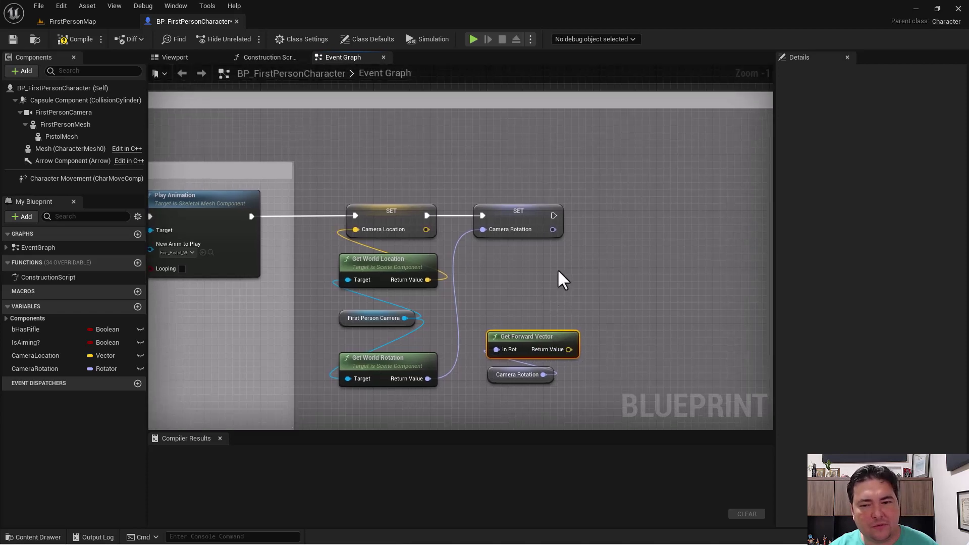
# Add a Line Trace By Channel node that executes after SET Camera Rotation
pyautogui.moveTo(550, 224)
pyautogui.mouseDown(button='right')
pyautogui.moveTo(542, 266)
pyautogui.moveTo(425, 241)
pyautogui.mouseUp(button='right')
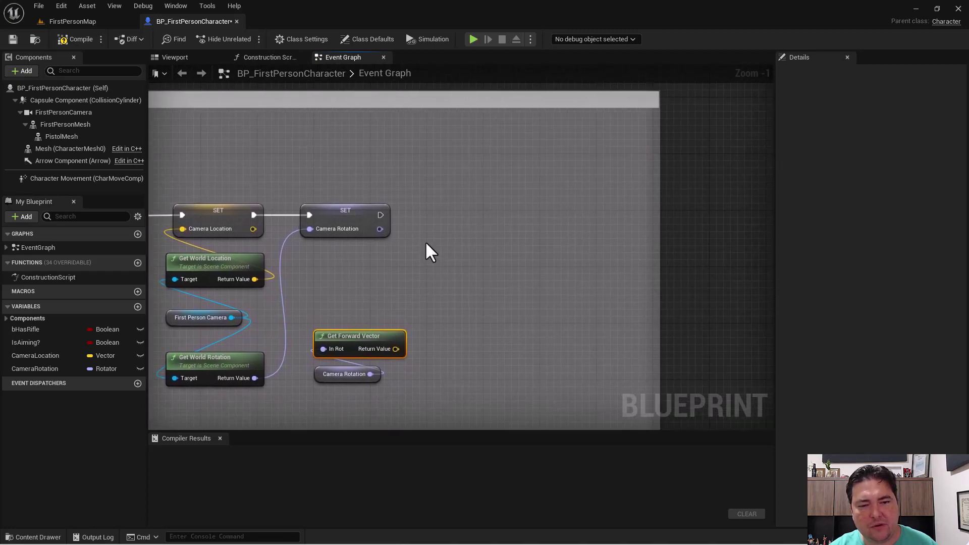
pyautogui.moveTo(380, 215); pyautogui.dragTo(509, 215)
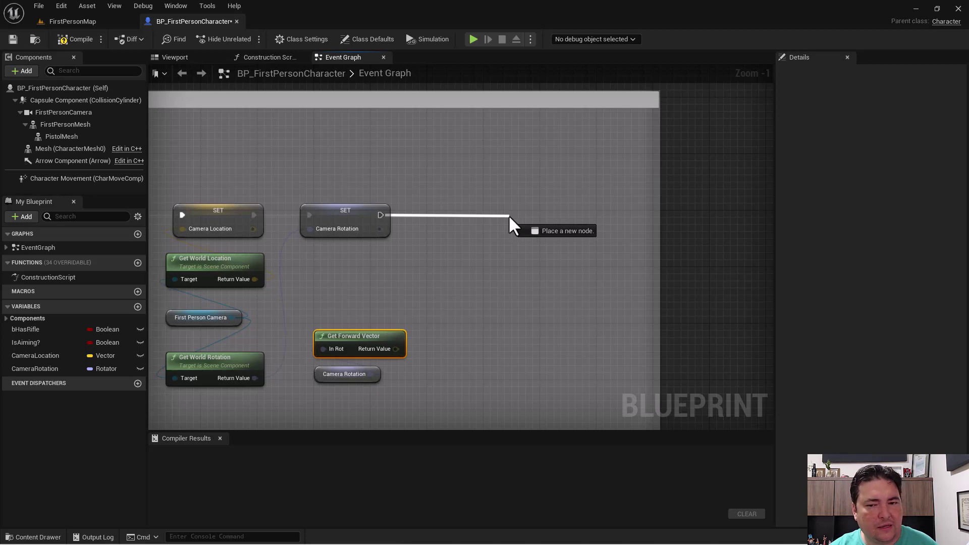
pyautogui.moveTo(509, 216); pyautogui.dragTo(509, 216)
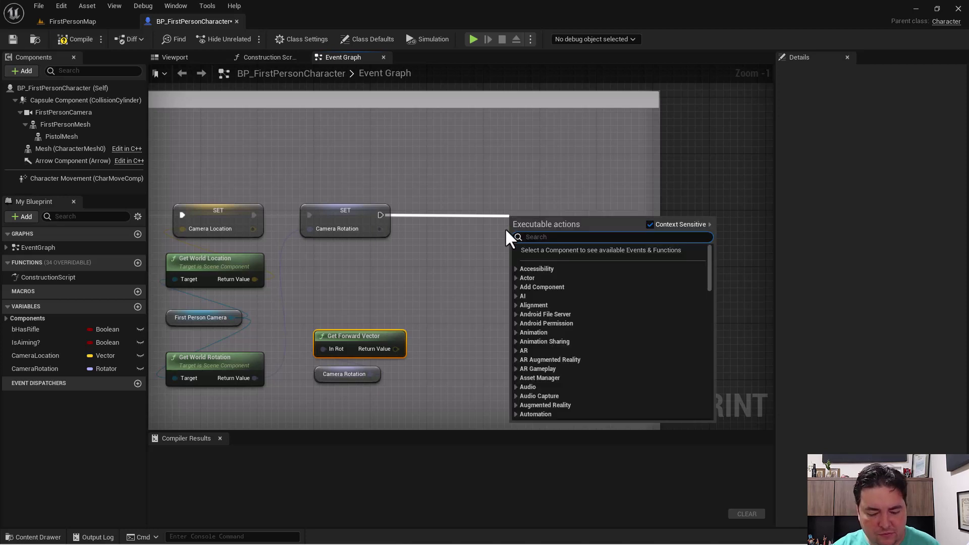
pyautogui.write('lin')
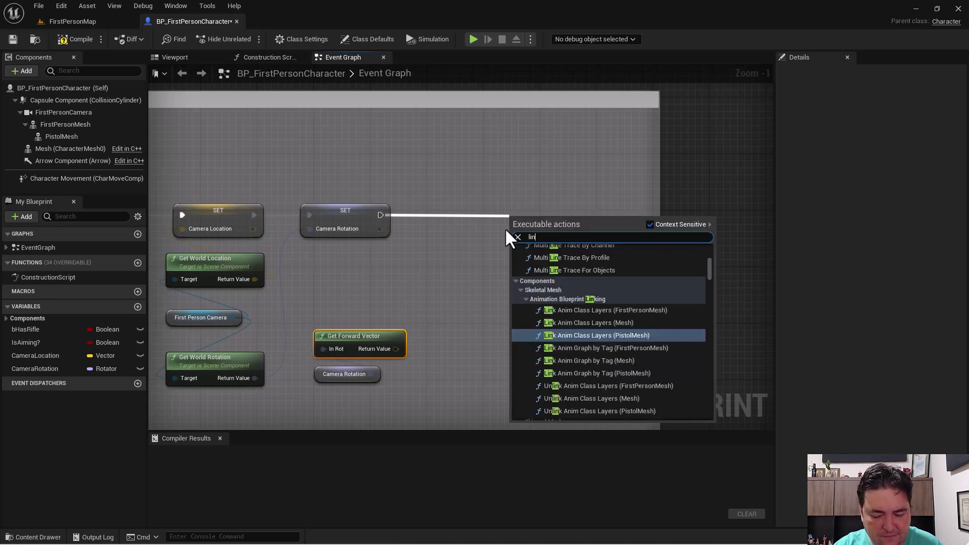
pyautogui.write('e tr')
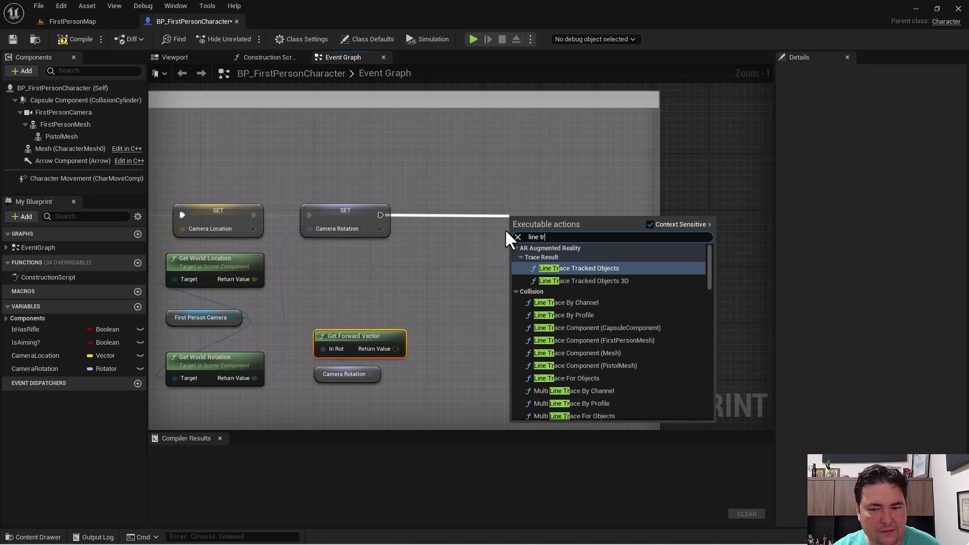
pyautogui.click(565, 303)
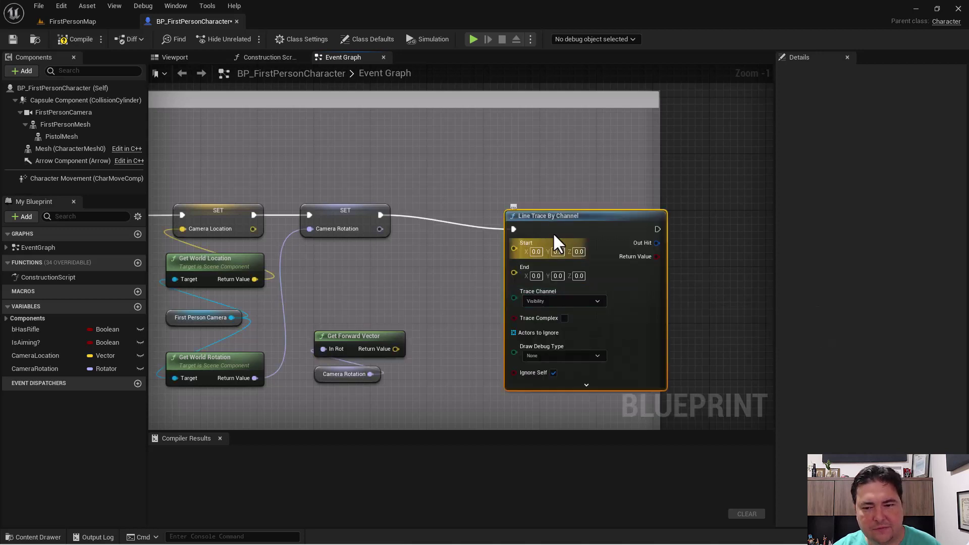
pyautogui.moveTo(561, 216); pyautogui.dragTo(548, 202)
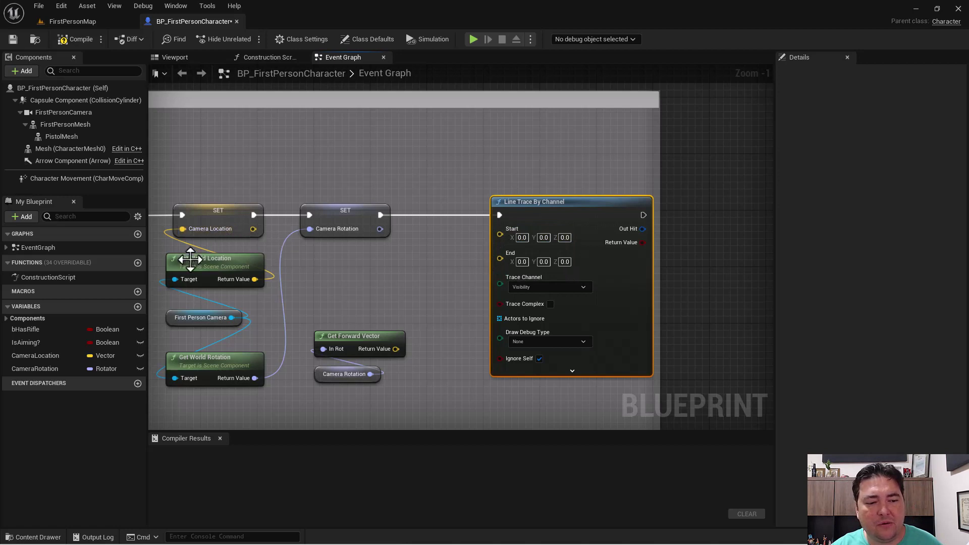
# Wire a CameraLocation getter into the Line Trace's Start pin
pyautogui.moveTo(42, 356)
pyautogui.mouseDown()
pyautogui.moveTo(337, 229)
pyautogui.moveTo(329, 168)
pyautogui.moveTo(328, 184)
pyautogui.mouseUp()
pyautogui.click(348, 185)
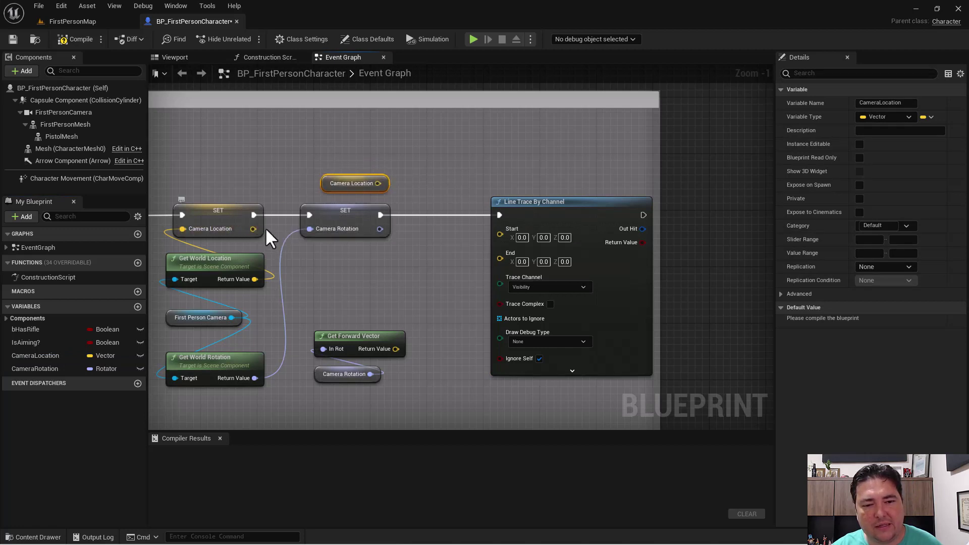
pyautogui.moveTo(379, 183); pyautogui.dragTo(499, 235)
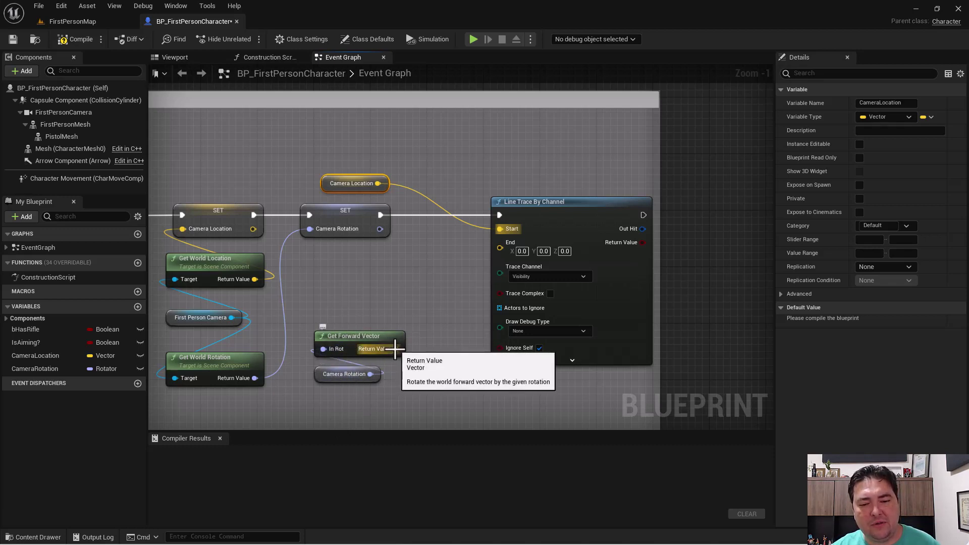
# Add a vector Multiply node off Get Forward Vector's output, then delete the misplaced node
pyautogui.moveTo(396, 349); pyautogui.dragTo(379, 298)
pyautogui.moveTo(348, 297); pyautogui.dragTo(350, 299)
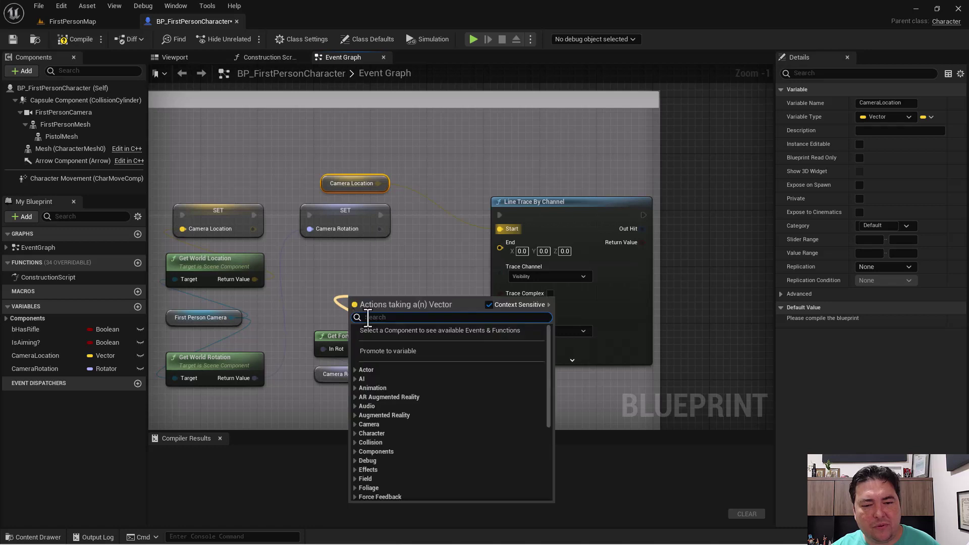
pyautogui.write('*')
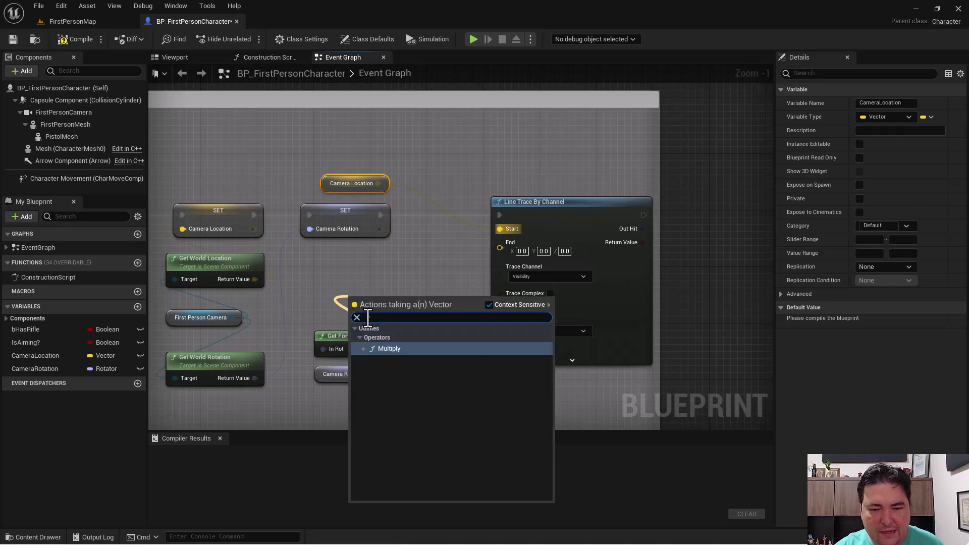
pyautogui.press('Return')
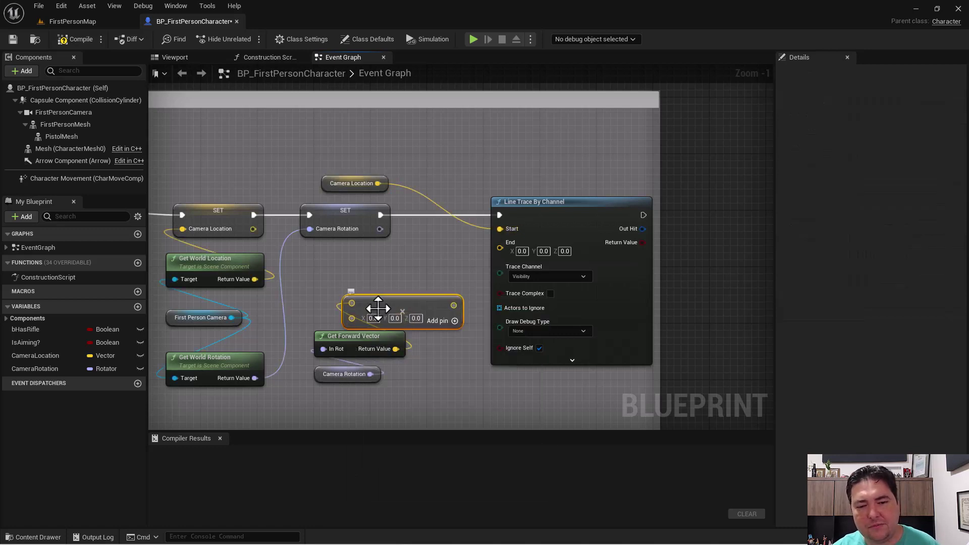
pyautogui.moveTo(383, 300); pyautogui.dragTo(390, 279)
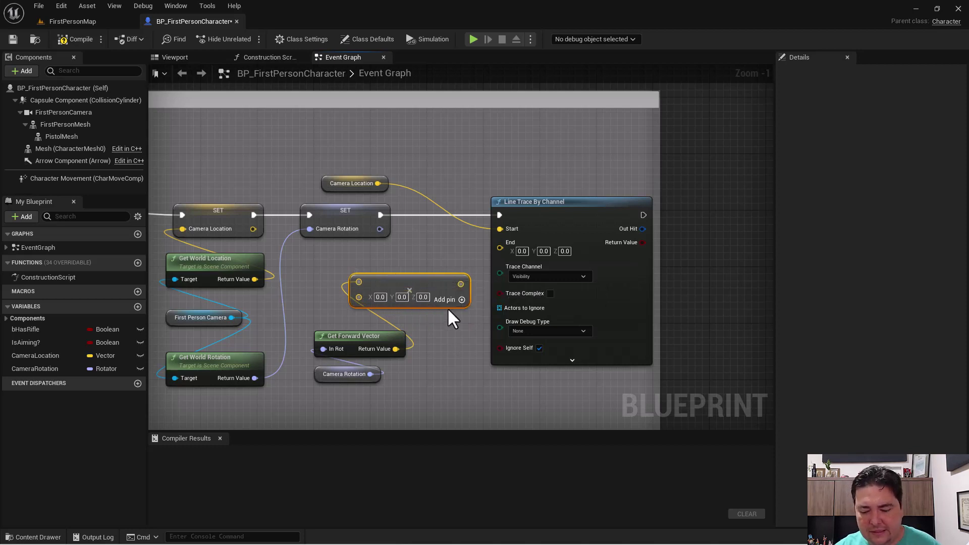
pyautogui.press('Delete')
# Wire a new Multiply node to Get Forward Vector beside Line Trace By Channel and edit its Y value
pyautogui.moveTo(396, 349)
pyautogui.mouseDown()
pyautogui.moveTo(408, 331)
pyautogui.moveTo(405, 295)
pyautogui.mouseUp()
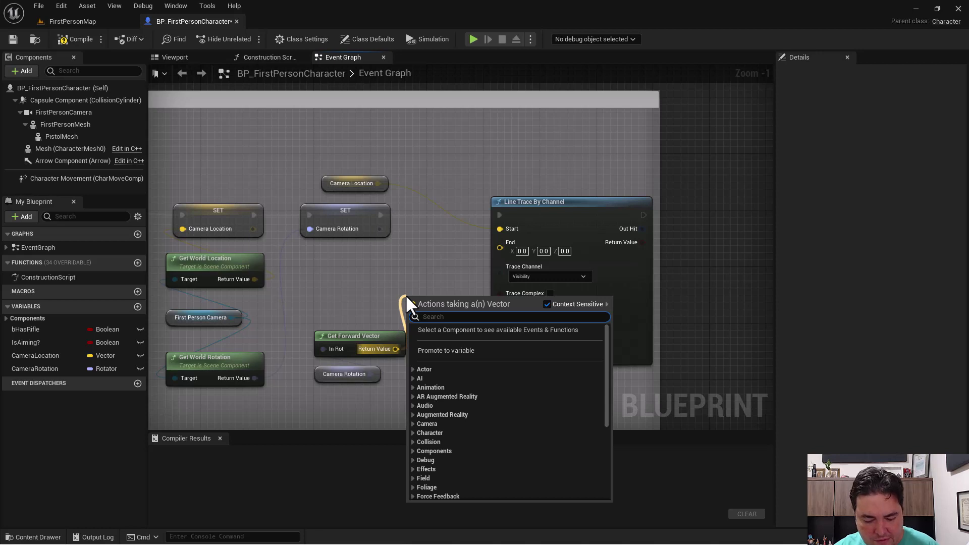
pyautogui.write('*')
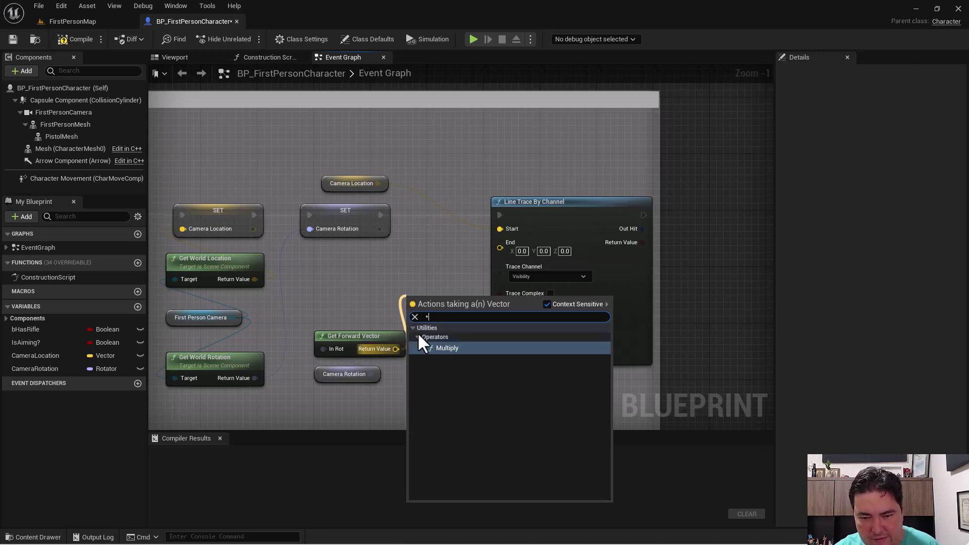
pyautogui.click(445, 350)
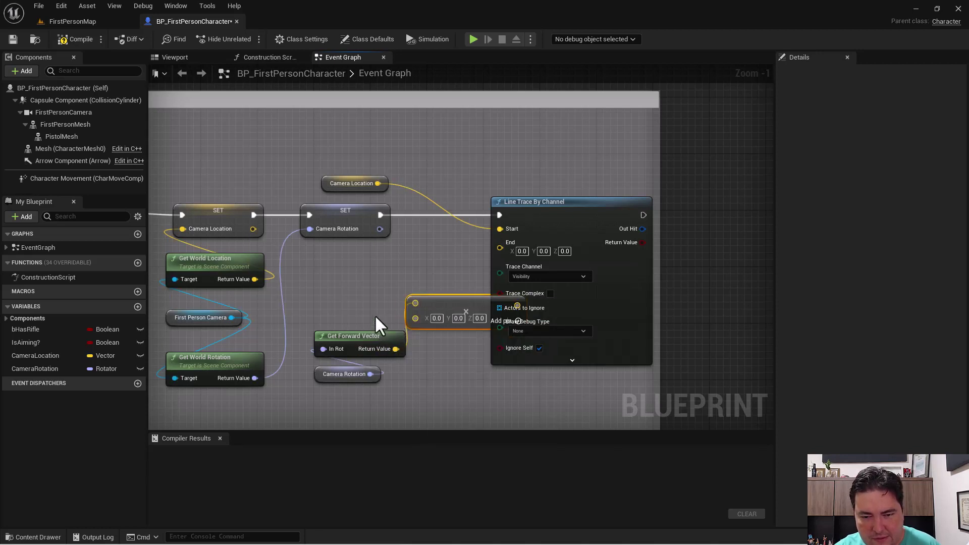
pyautogui.moveTo(435, 300); pyautogui.dragTo(406, 279)
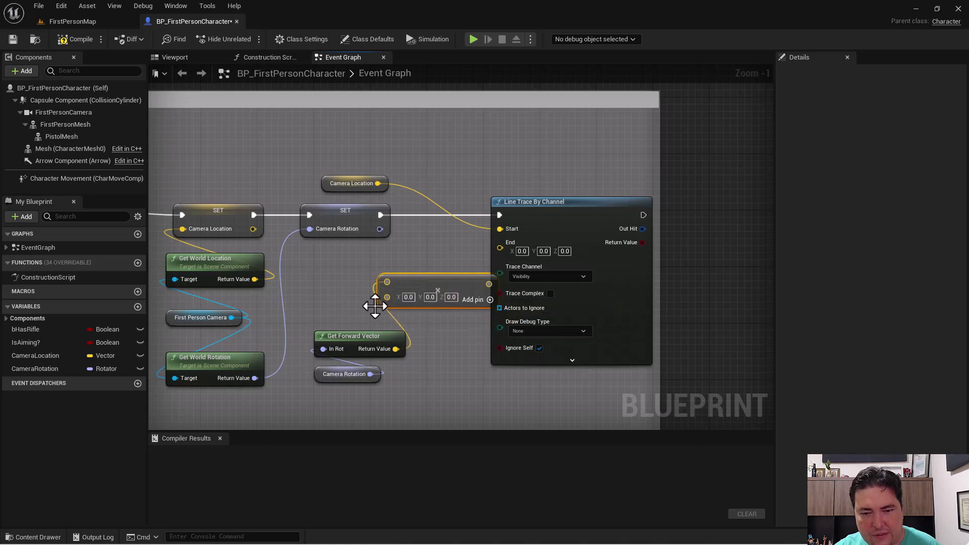
pyautogui.moveTo(379, 399)
pyautogui.mouseDown()
pyautogui.moveTo(329, 317)
pyautogui.moveTo(339, 366)
pyautogui.mouseUp()
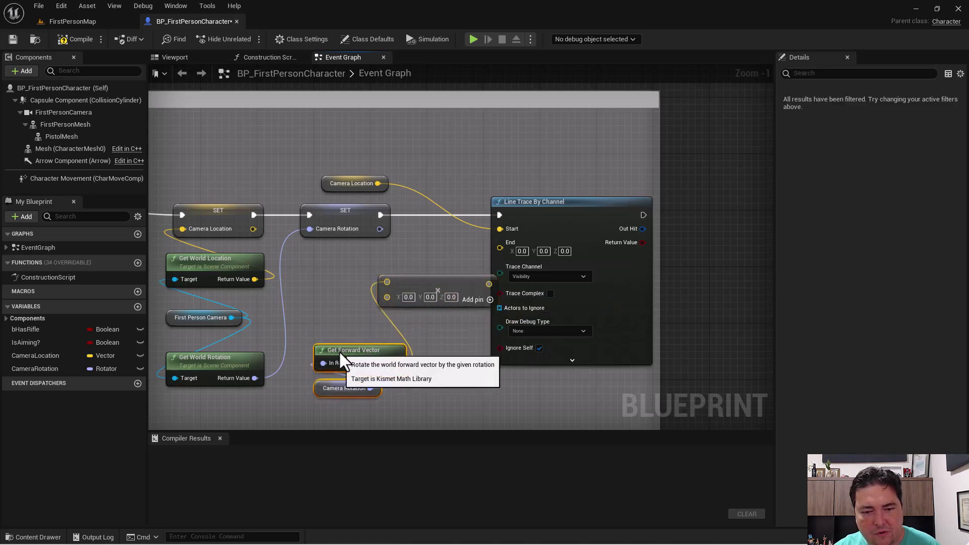
pyautogui.click(432, 297)
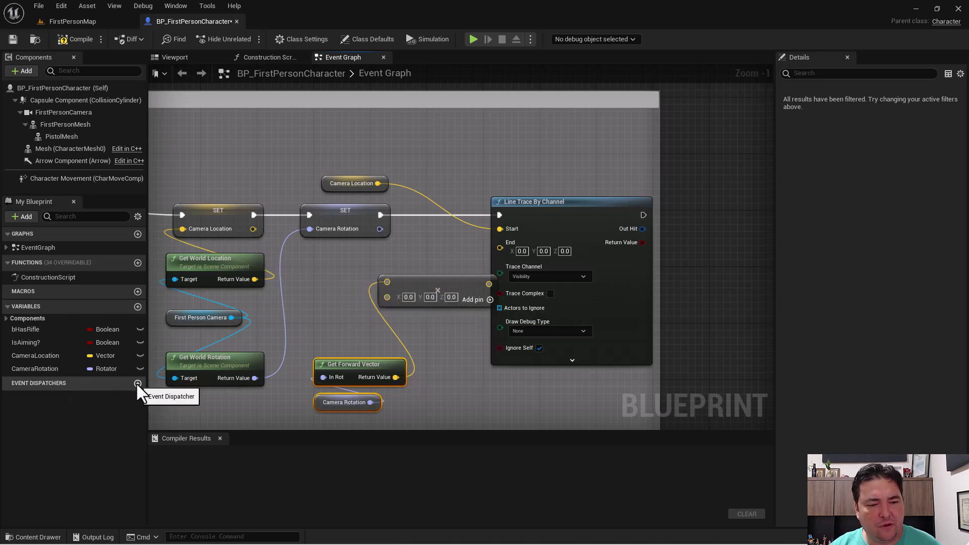
# Create a new variable named BulletDistance with the Float type
pyautogui.click(137, 306)
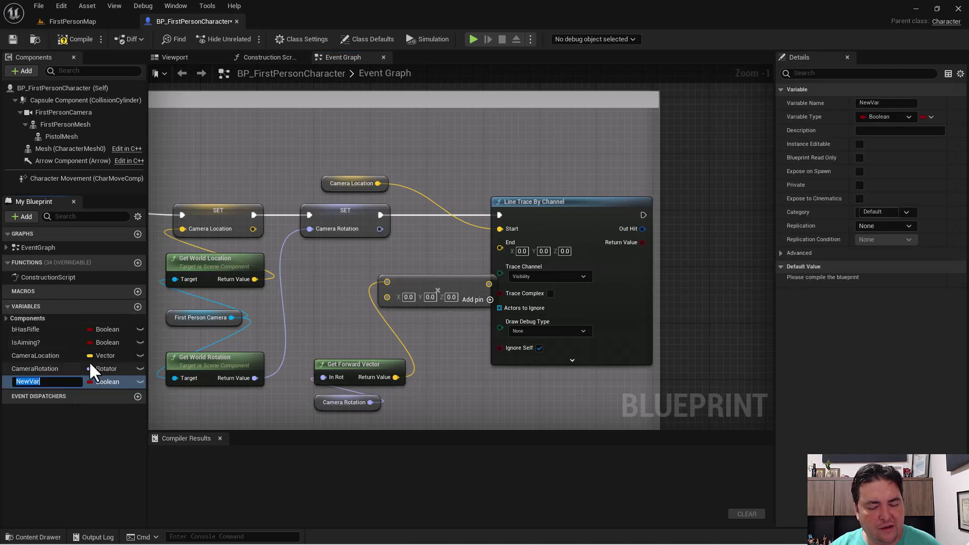
pyautogui.write('Bu')
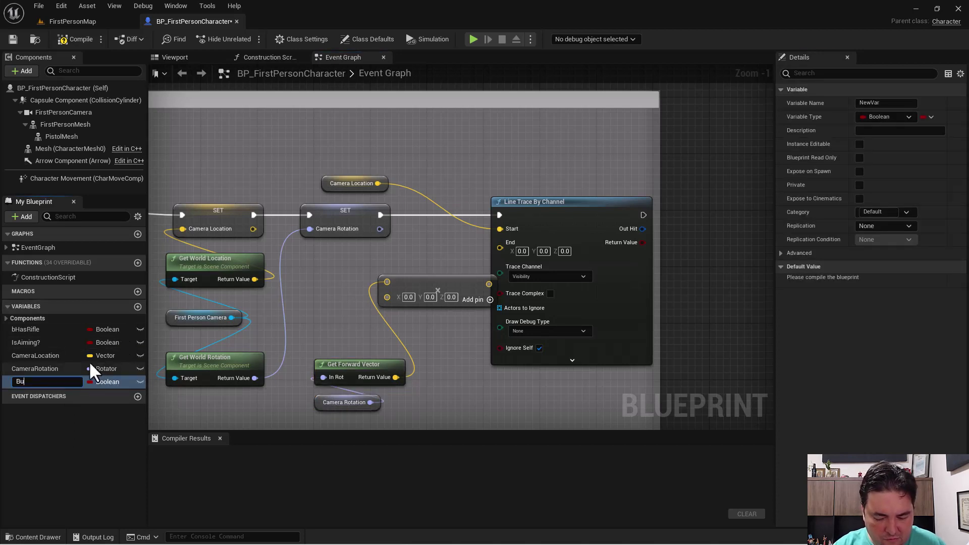
pyautogui.write('lletDista')
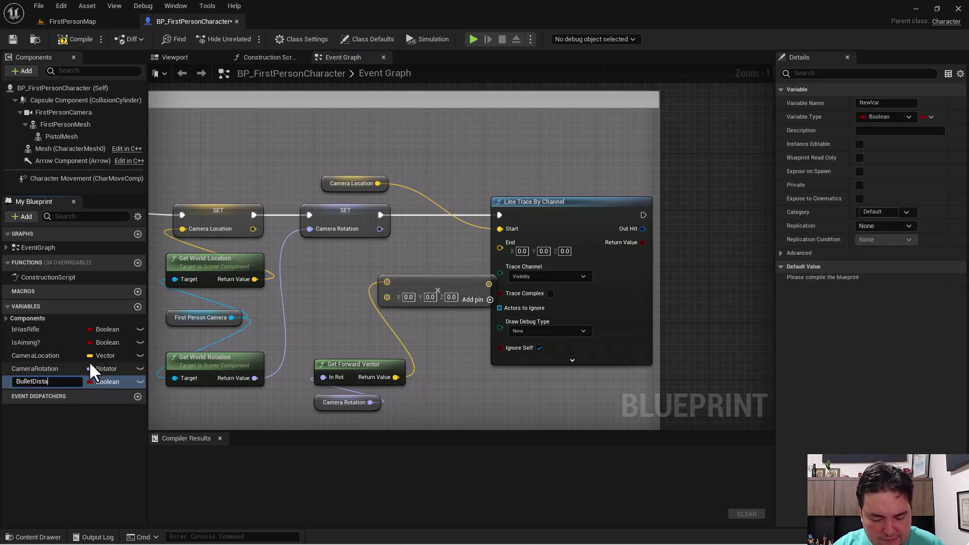
pyautogui.write('nce')
pyautogui.press('Return')
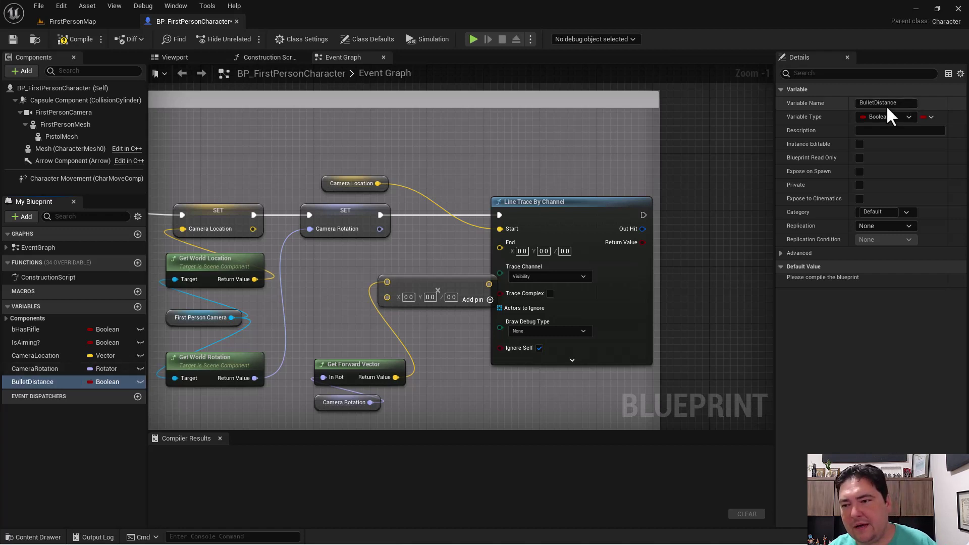
pyautogui.click(885, 117)
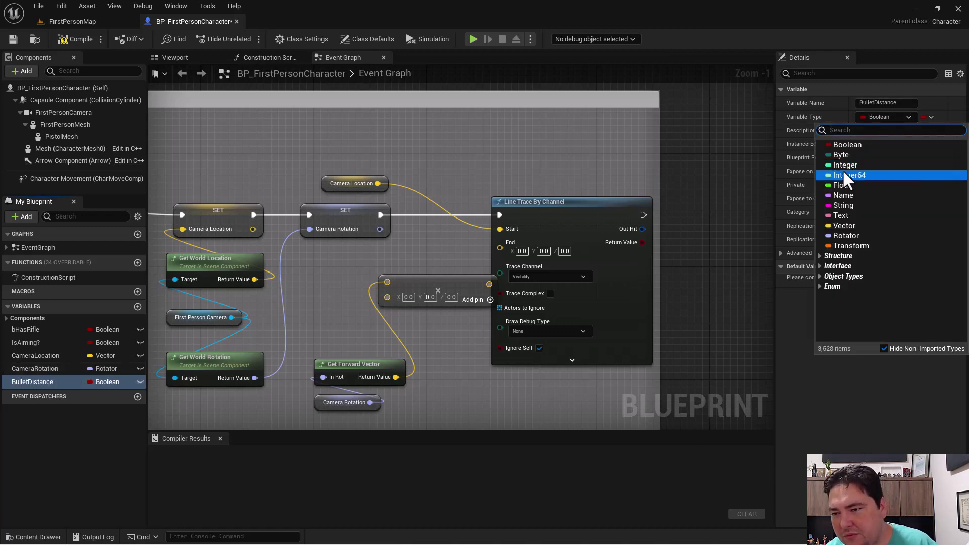
pyautogui.click(840, 185)
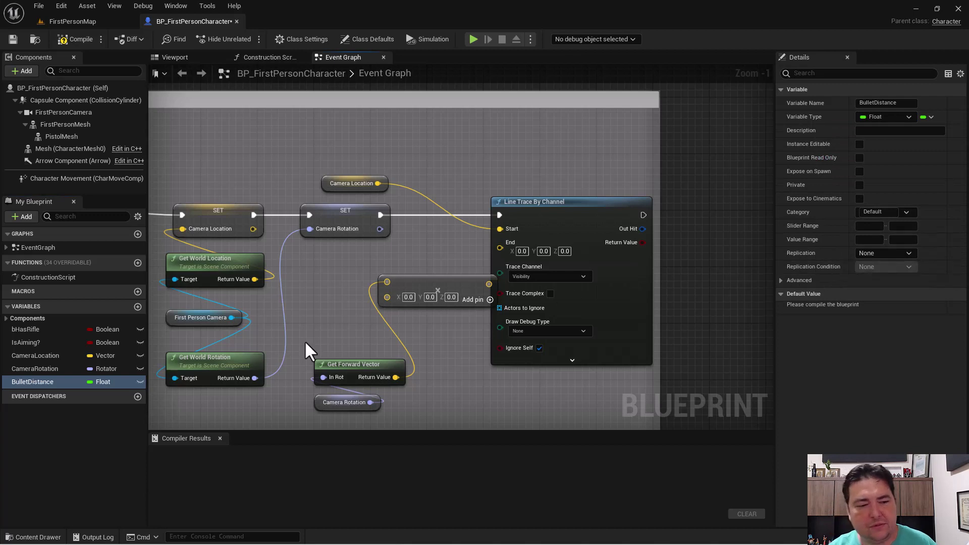
# Place a BulletDistance getter node in the graph next to the Multiply node
pyautogui.click(71, 418)
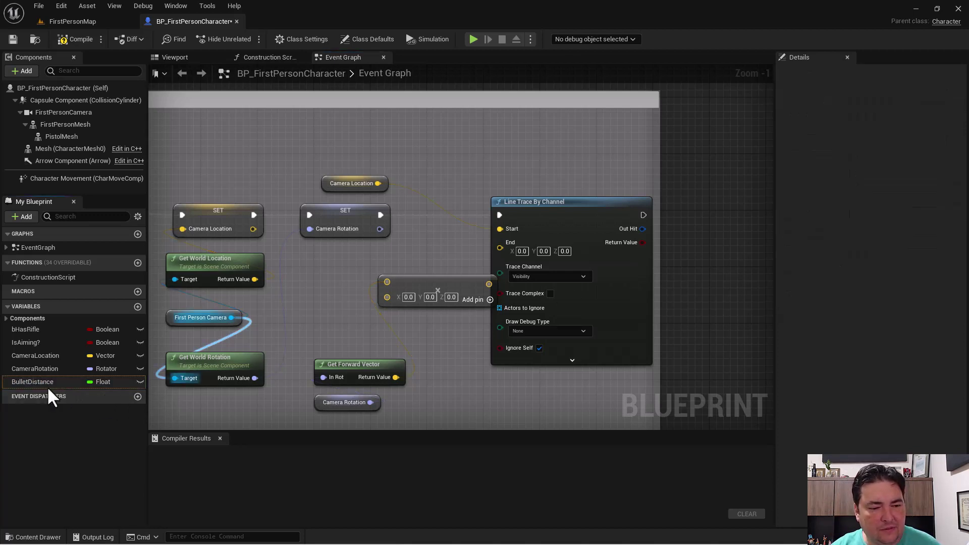
pyautogui.moveTo(30, 382)
pyautogui.mouseDown()
pyautogui.moveTo(230, 331)
pyautogui.moveTo(311, 250)
pyautogui.moveTo(388, 297)
pyautogui.mouseUp()
pyautogui.click(322, 269)
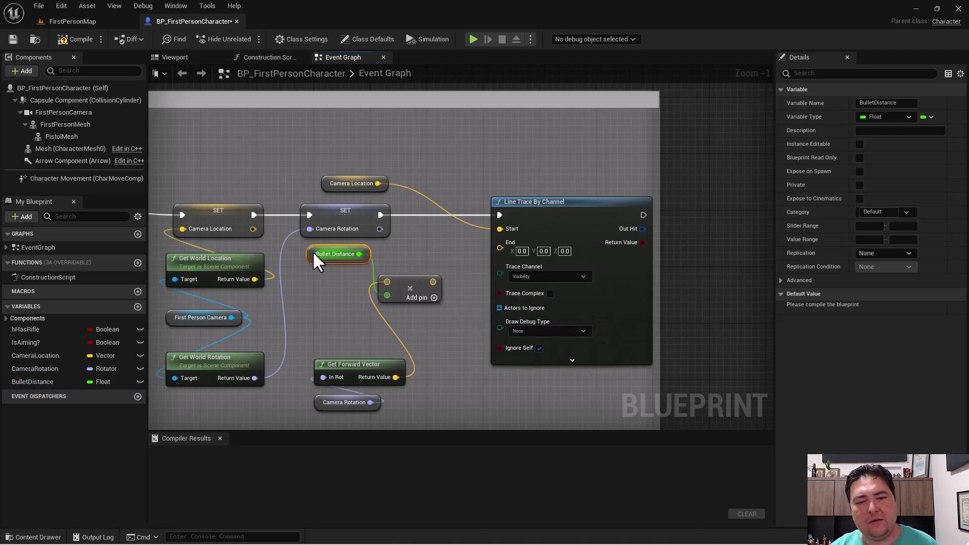
# Group Get Forward Vector, Camera Rotation, Bullet Distance and Multiply under Camera Location, shifting Line Trace right
pyautogui.moveTo(309, 255)
pyautogui.mouseDown()
pyautogui.moveTo(324, 331)
pyautogui.moveTo(396, 390)
pyautogui.mouseUp()
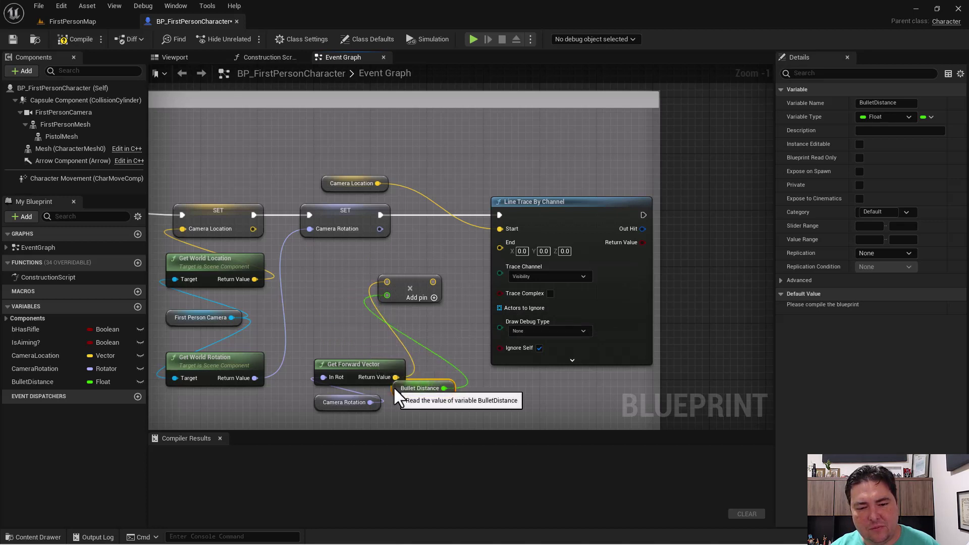
pyautogui.moveTo(340, 365); pyautogui.dragTo(324, 265)
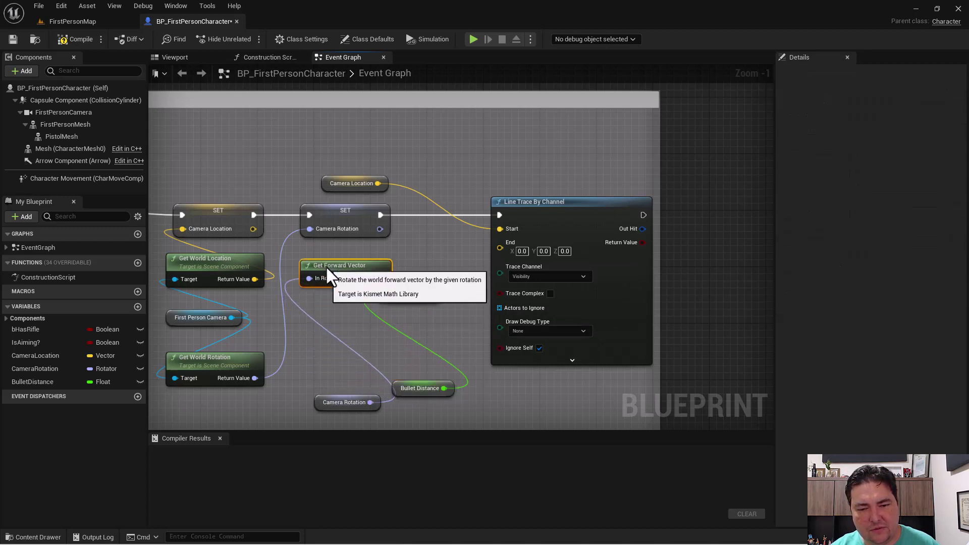
pyautogui.moveTo(320, 400); pyautogui.dragTo(313, 352)
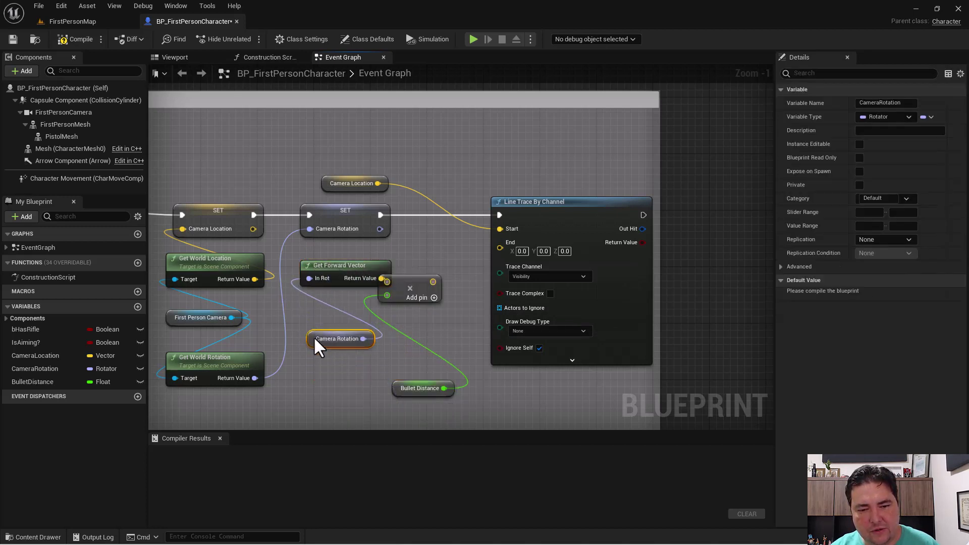
pyautogui.moveTo(314, 263); pyautogui.dragTo(314, 305)
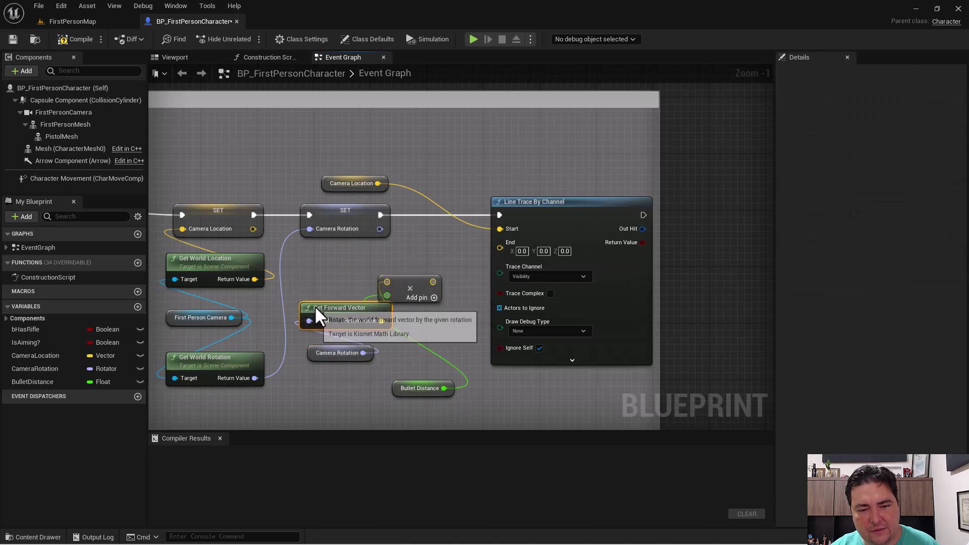
pyautogui.moveTo(528, 215); pyautogui.dragTo(662, 207)
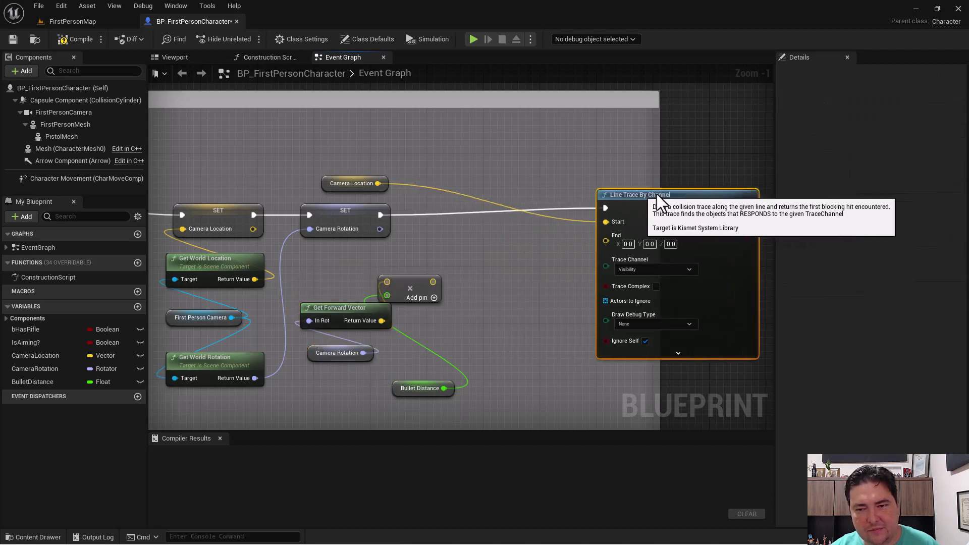
pyautogui.moveTo(405, 281); pyautogui.dragTo(441, 338)
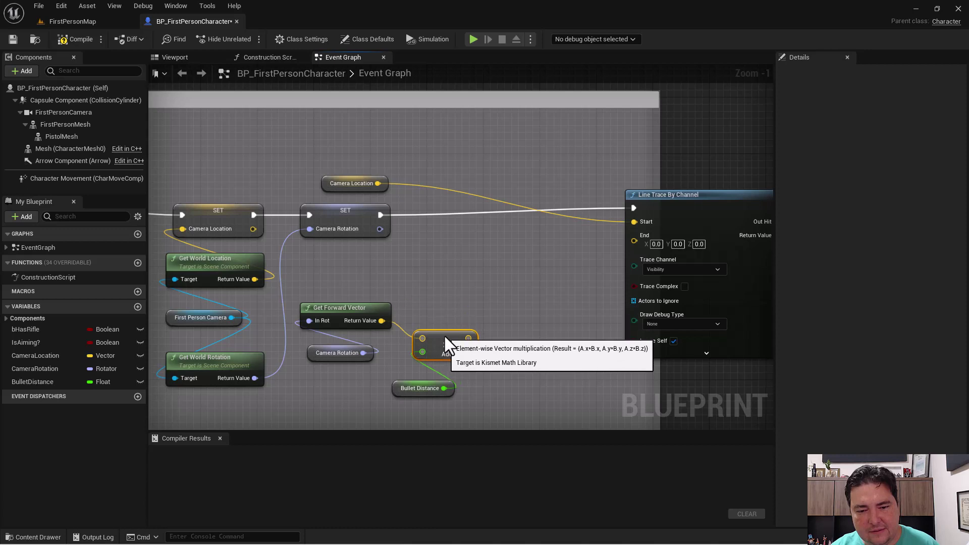
pyautogui.moveTo(395, 389)
pyautogui.mouseDown()
pyautogui.moveTo(306, 395)
pyautogui.moveTo(314, 389)
pyautogui.mouseUp()
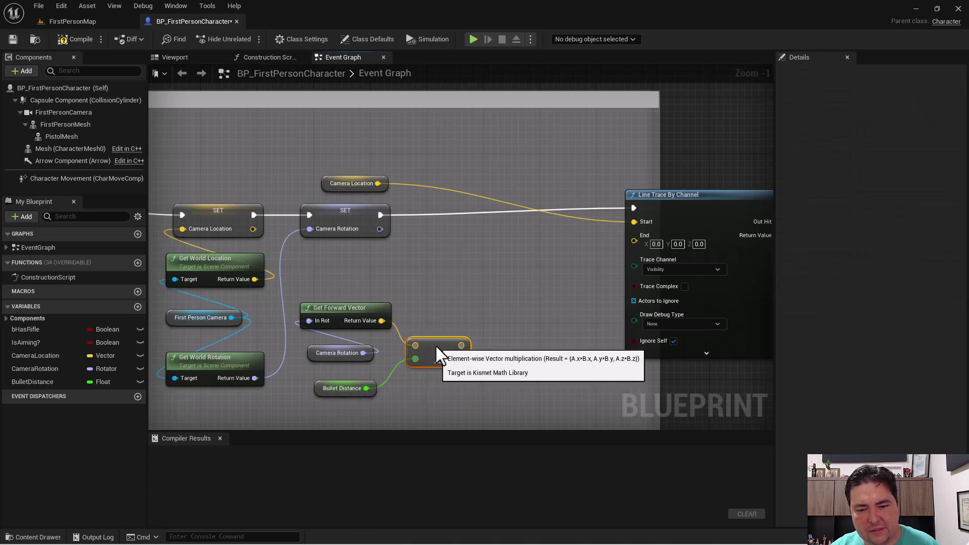
pyautogui.moveTo(437, 345); pyautogui.dragTo(431, 352)
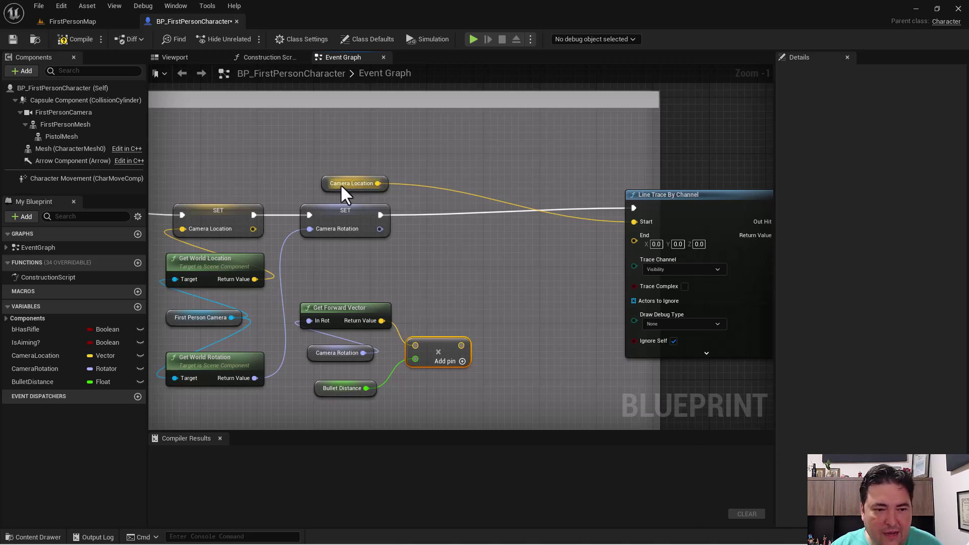
pyautogui.moveTo(327, 180); pyautogui.dragTo(325, 251)
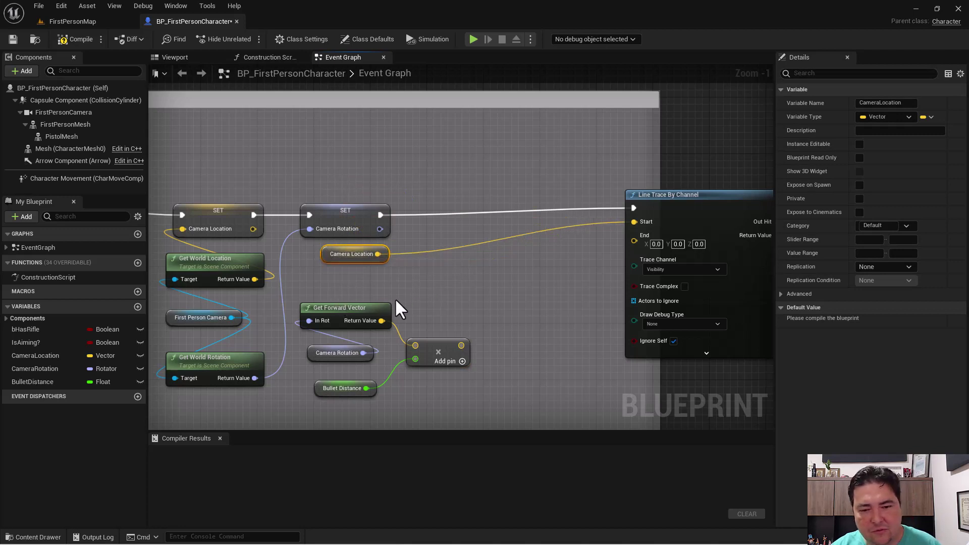
# Add a Vector + Vector node summing Camera Location and the scaled forward vector
pyautogui.moveTo(378, 254); pyautogui.dragTo(460, 283)
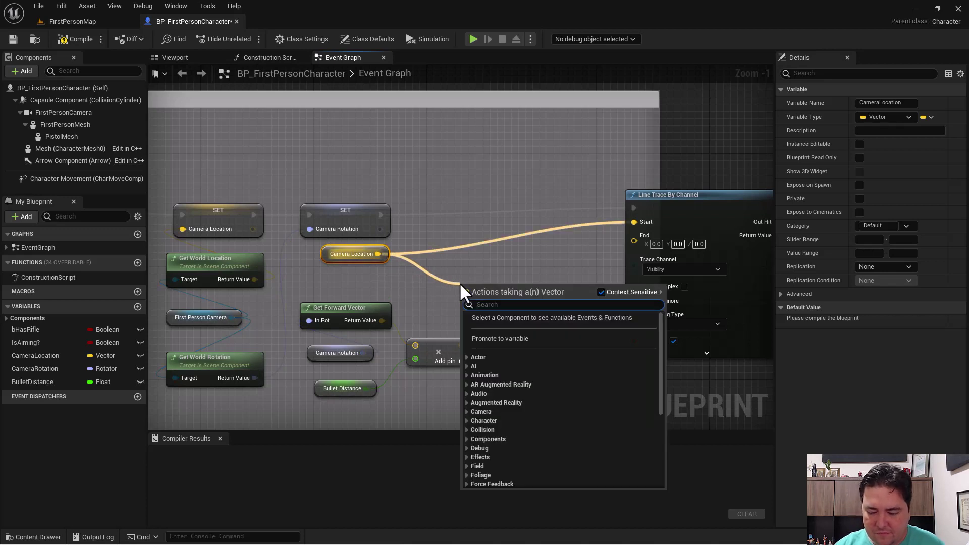
pyautogui.write('+')
pyautogui.click(498, 334)
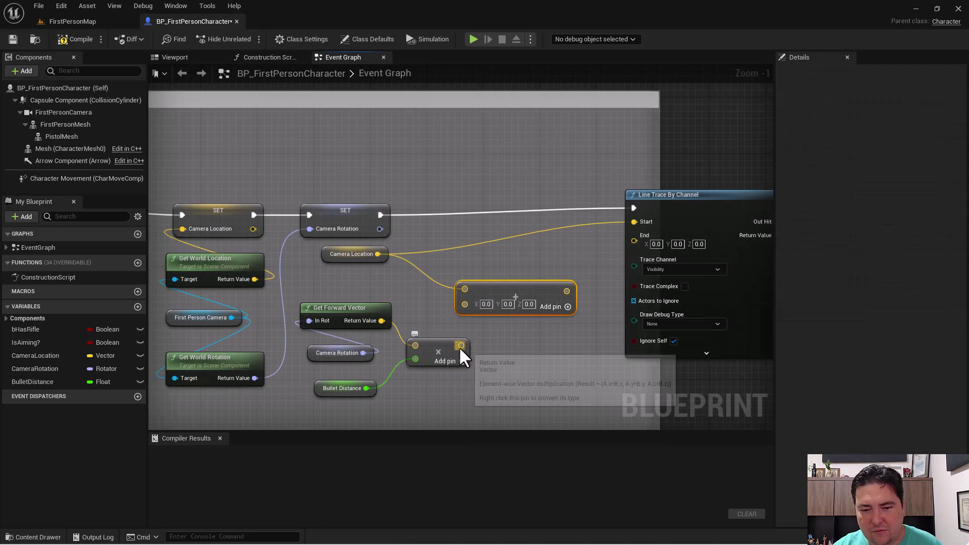
pyautogui.moveTo(461, 346)
pyautogui.mouseDown()
pyautogui.moveTo(468, 281)
pyautogui.moveTo(634, 236)
pyautogui.mouseUp()
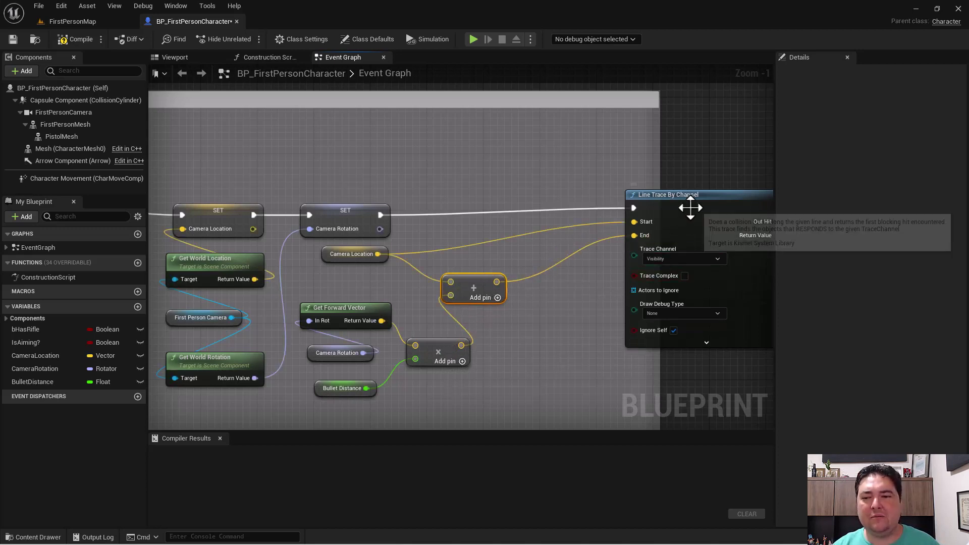
# Move the Line Trace node closer to the others and widen the box to fit the trace nodes
pyautogui.moveTo(693, 196); pyautogui.dragTo(608, 210)
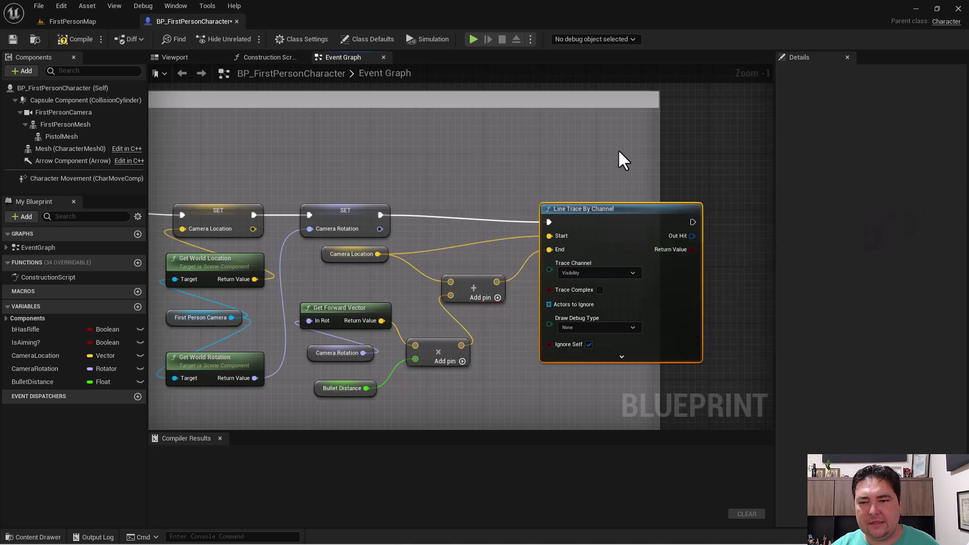
pyautogui.click(650, 151)
pyautogui.moveTo(660, 148); pyautogui.dragTo(789, 148)
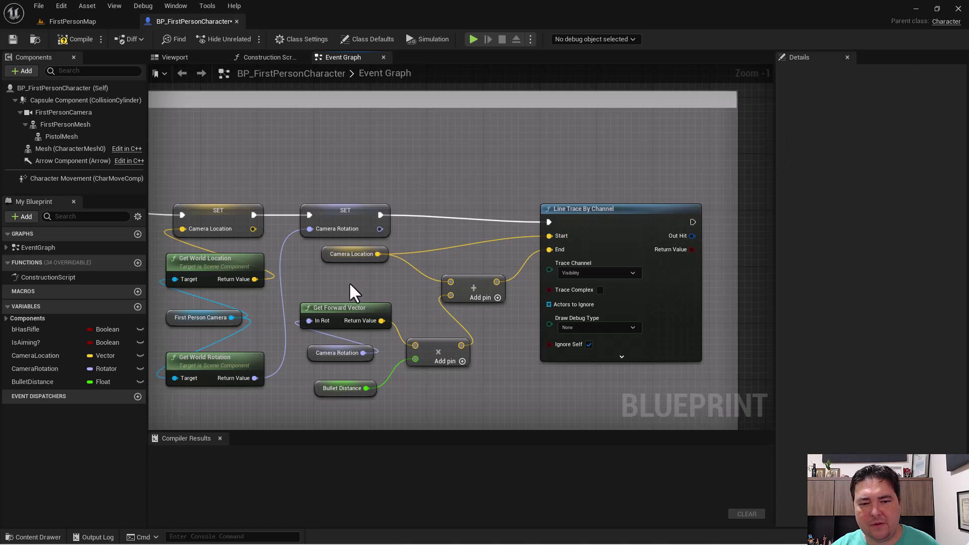
pyautogui.scroll(-2, 233, 274)
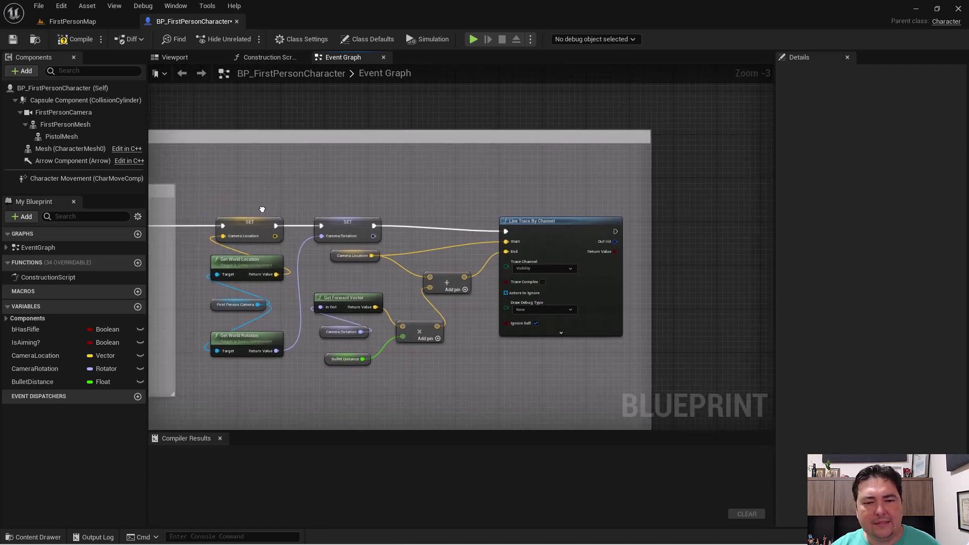
# Wrap all the line-trace nodes in a comment titled "Marca a linha da bala"
pyautogui.moveTo(239, 225)
pyautogui.mouseDown(button='right')
pyautogui.moveTo(329, 202)
pyautogui.moveTo(339, 215)
pyautogui.mouseUp(button='right')
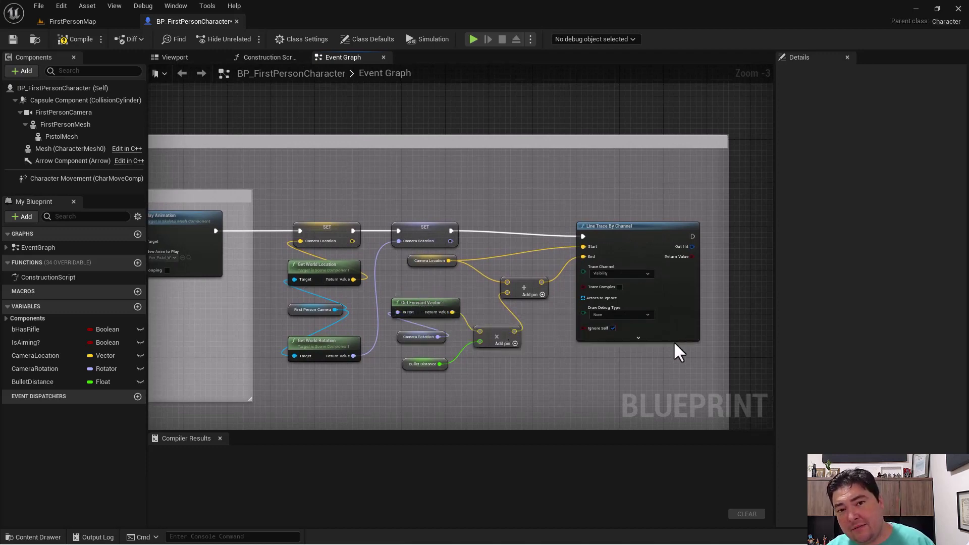
pyautogui.moveTo(702, 378); pyautogui.dragTo(278, 198)
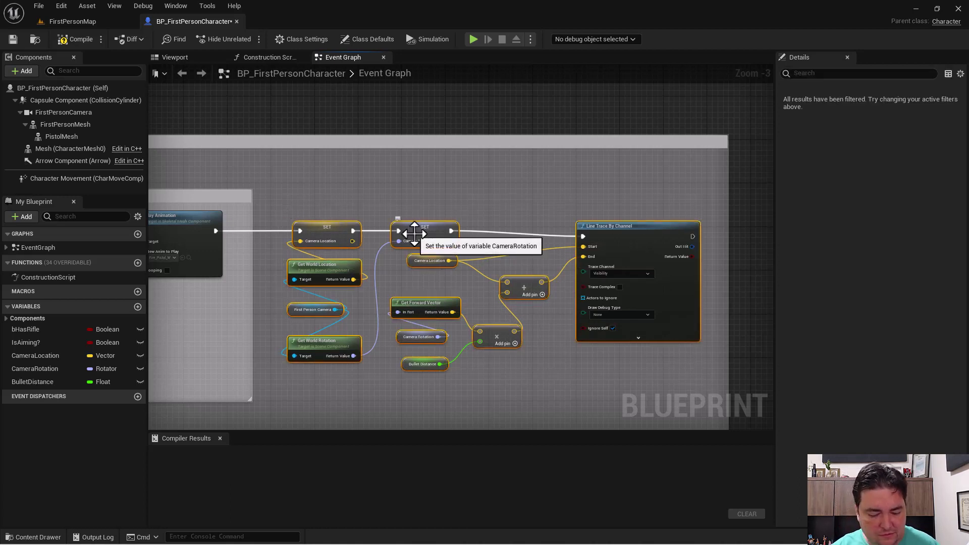
pyautogui.press('c')
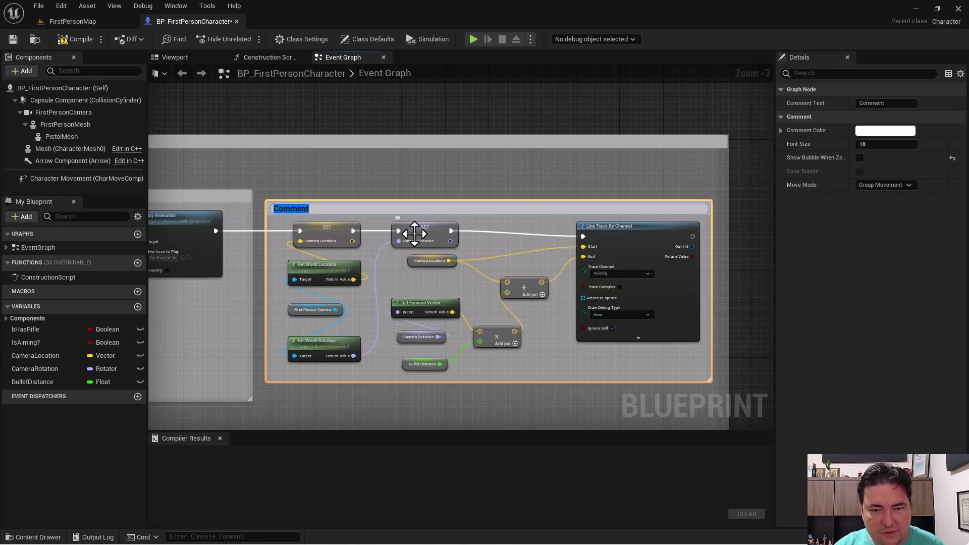
pyautogui.write('Marca a linha da bala')
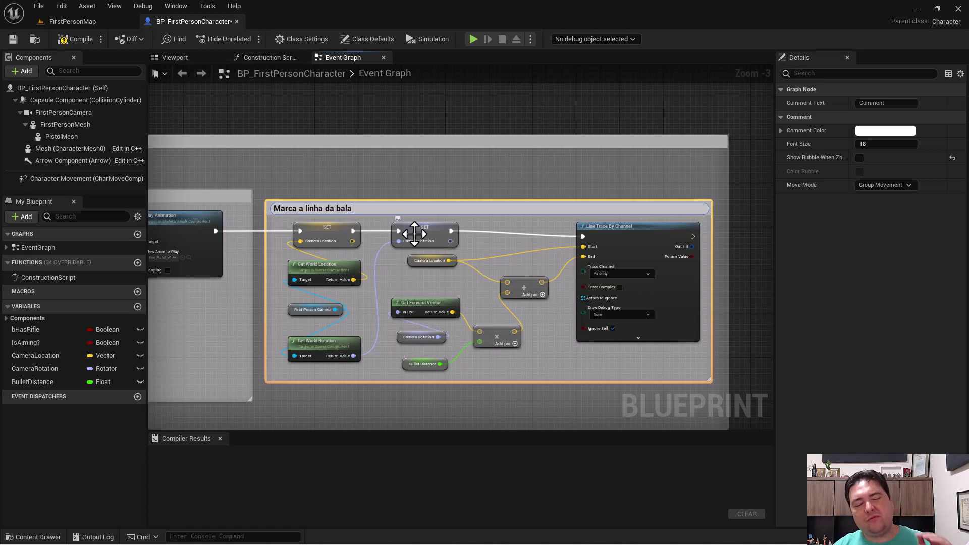
pyautogui.press('Return')
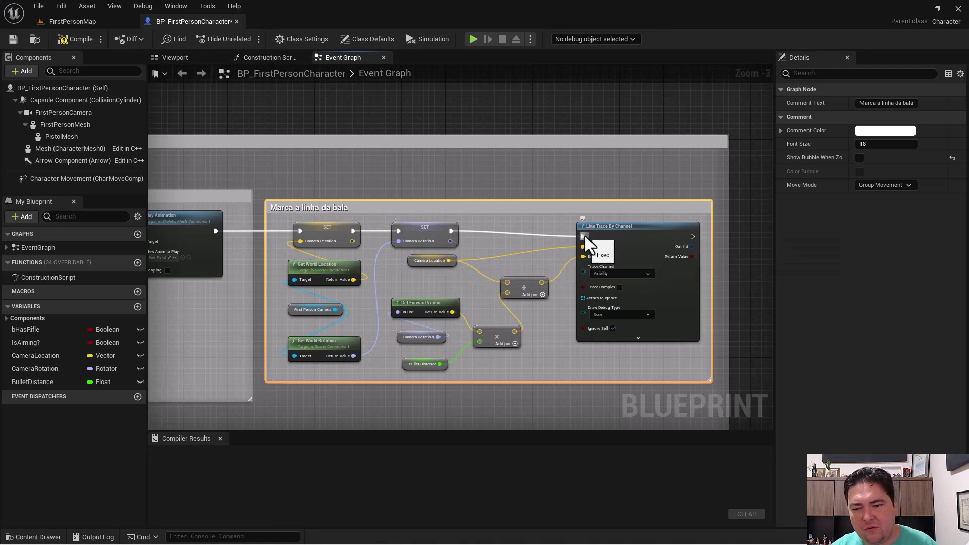
pyautogui.scroll(3, 504, 245)
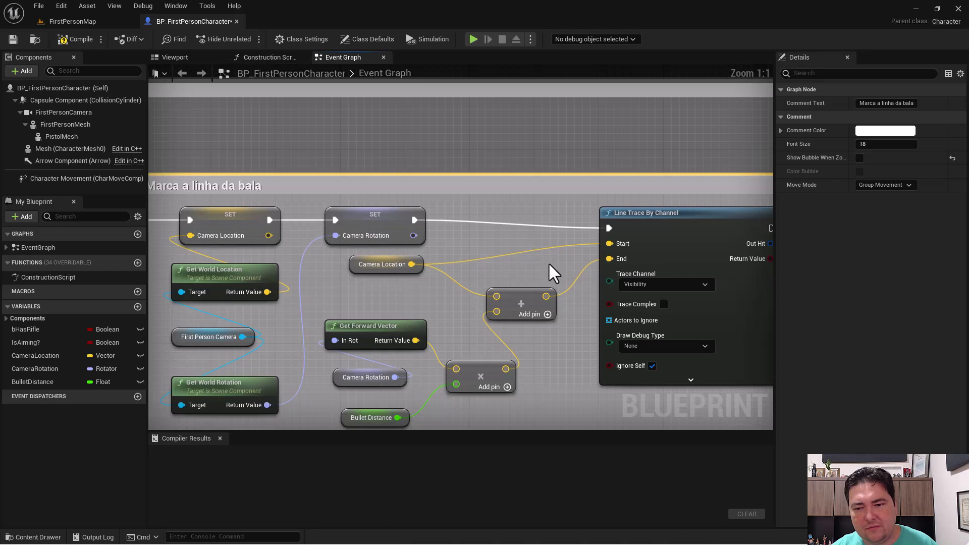
# Enable Trace Complex on Line Trace By Channel and drag a new wire from Actors to Ignore
pyautogui.moveTo(548, 263); pyautogui.dragTo(402, 229, button='right')
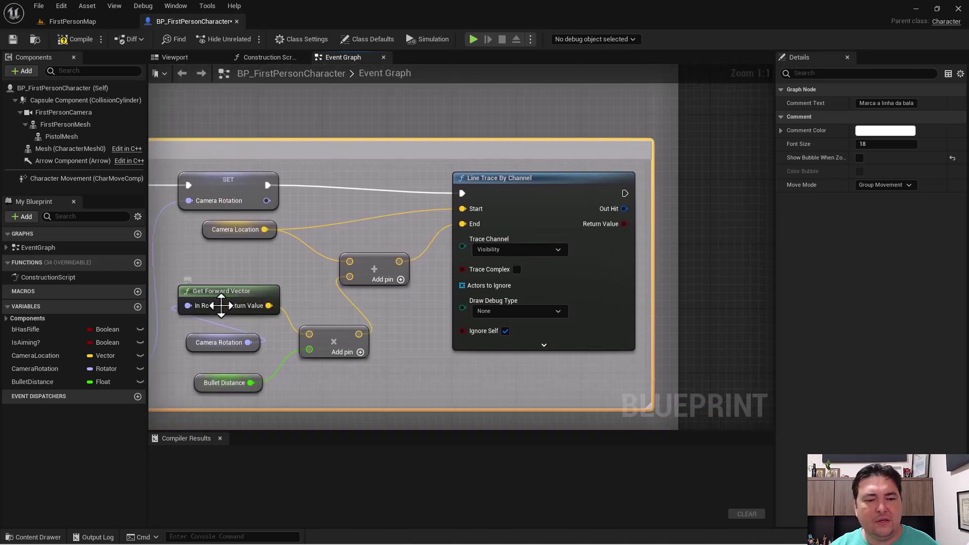
pyautogui.click(51, 383)
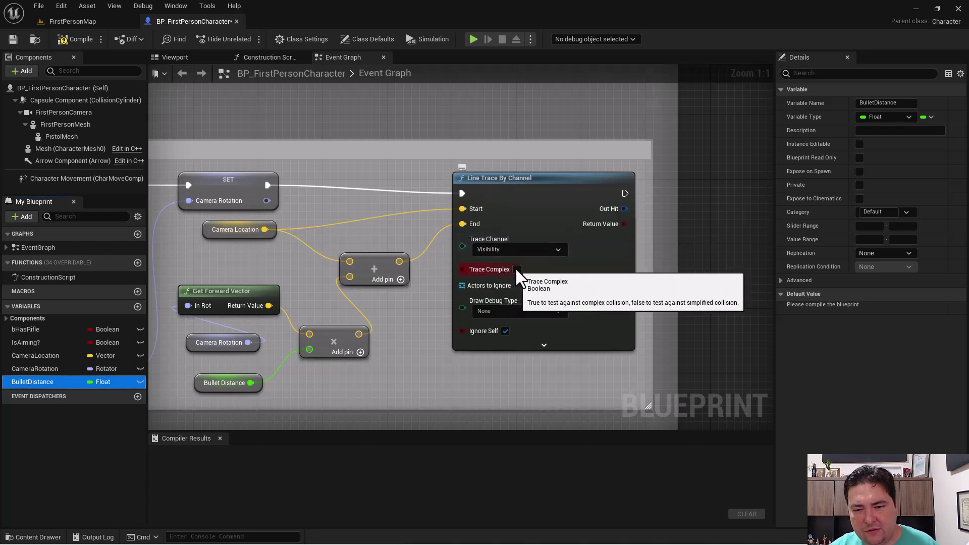
pyautogui.click(517, 269)
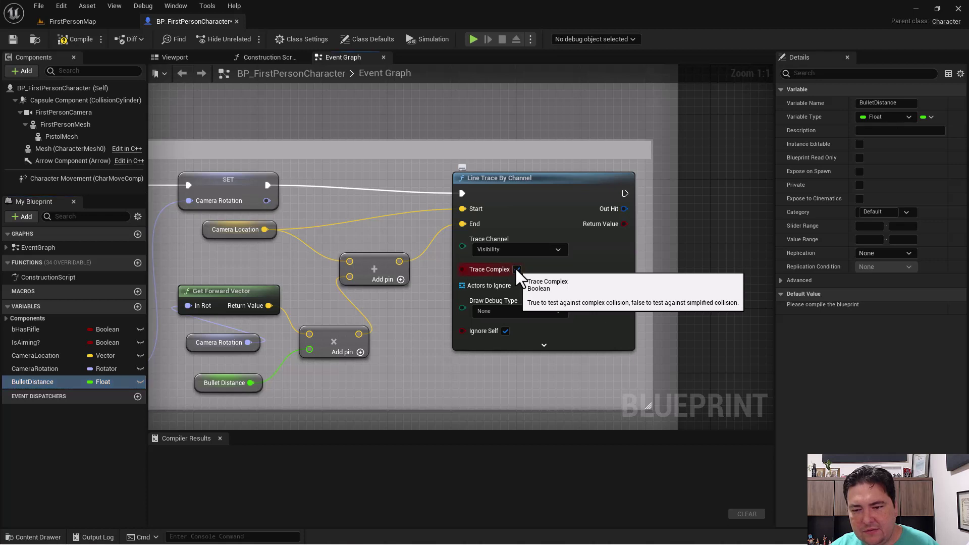
pyautogui.moveTo(413, 312); pyautogui.dragTo(469, 261, button='right')
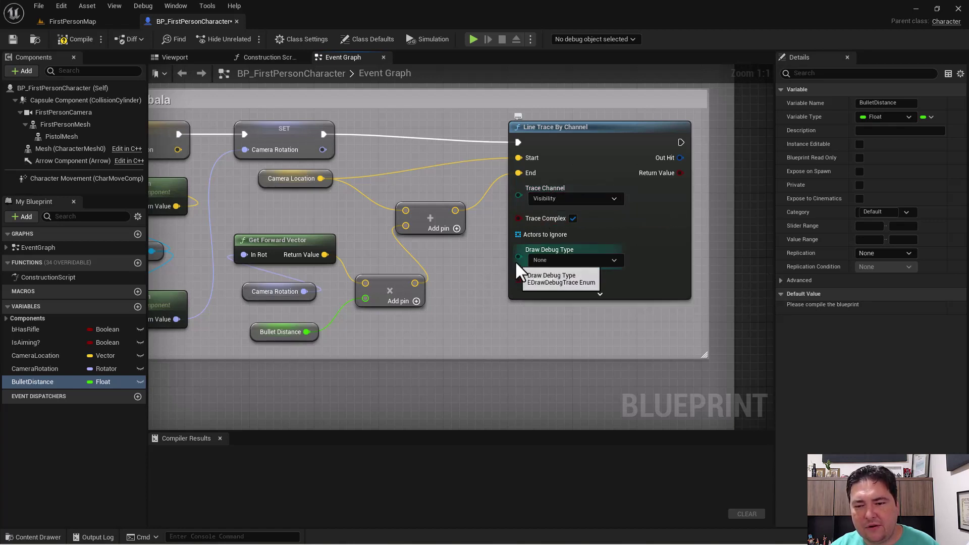
pyautogui.moveTo(517, 235); pyautogui.dragTo(470, 318)
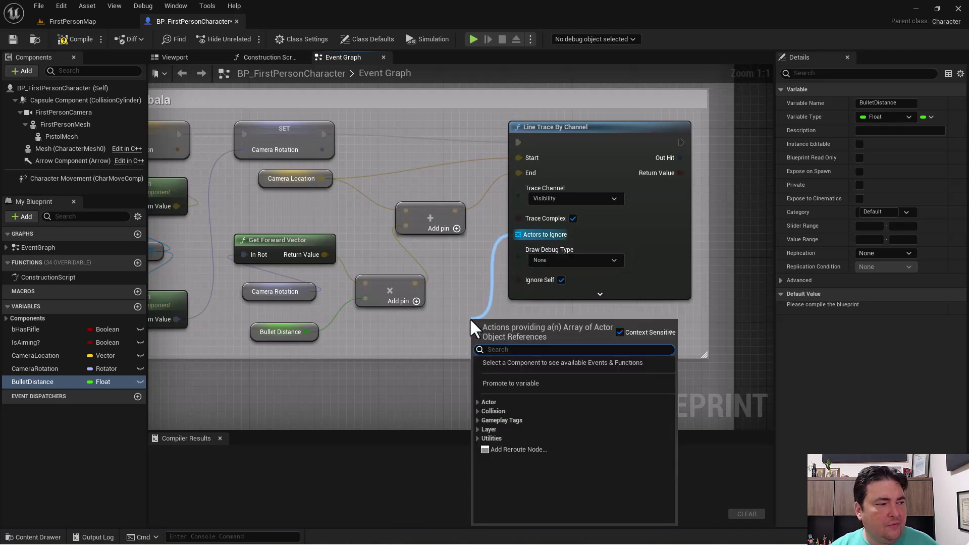
# Add a Make Array for Actors to Ignore with a Self reference in its [0] slot
pyautogui.write('make')
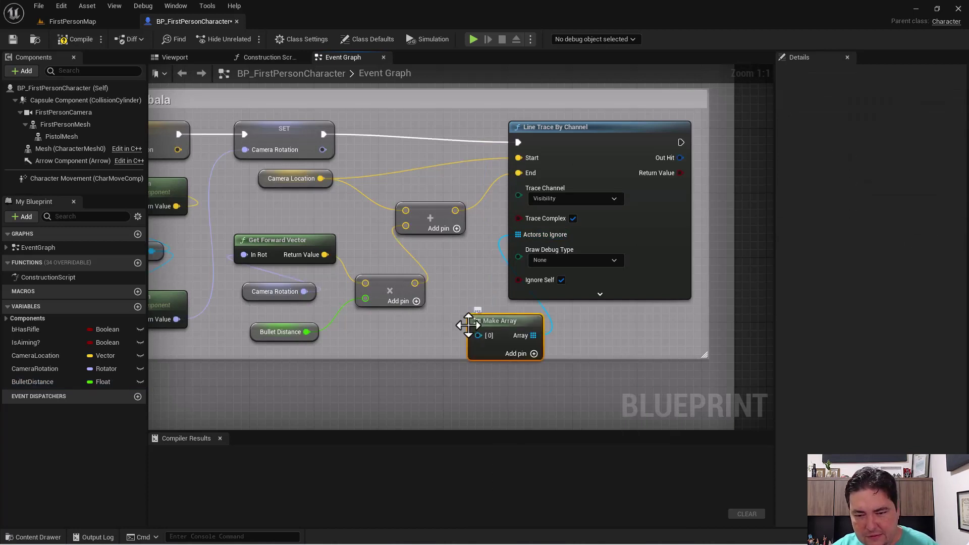
pyautogui.moveTo(478, 336); pyautogui.dragTo(411, 339)
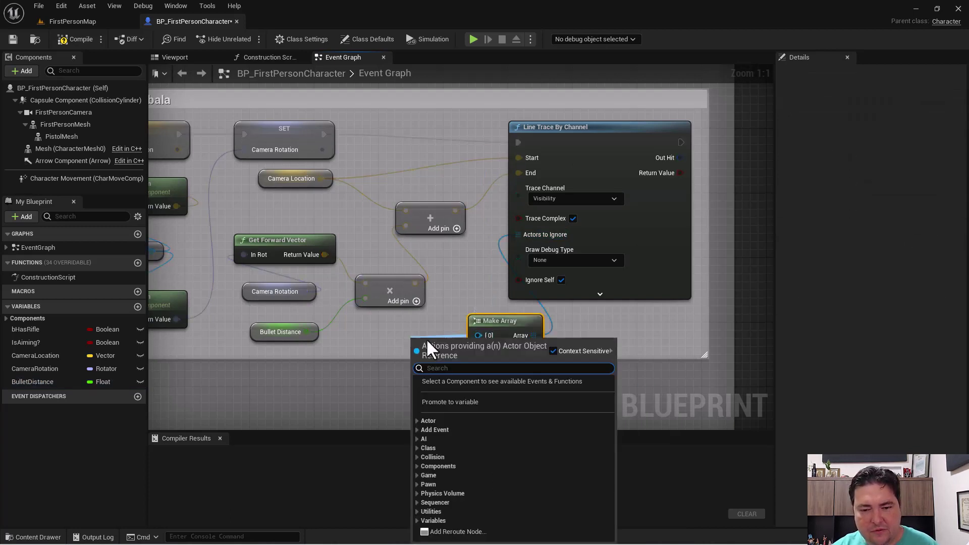
pyautogui.write('self')
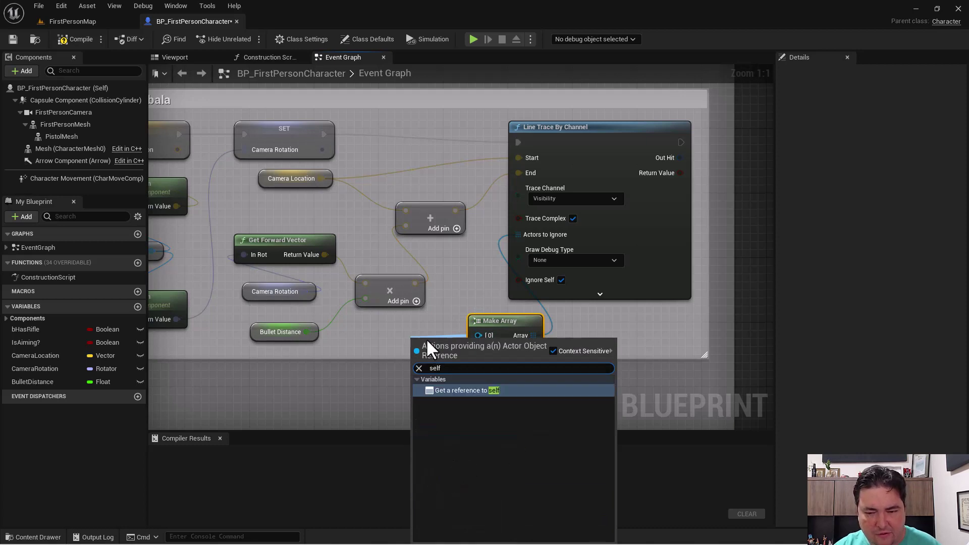
pyautogui.press('Return')
pyautogui.moveTo(427, 338); pyautogui.dragTo(369, 339)
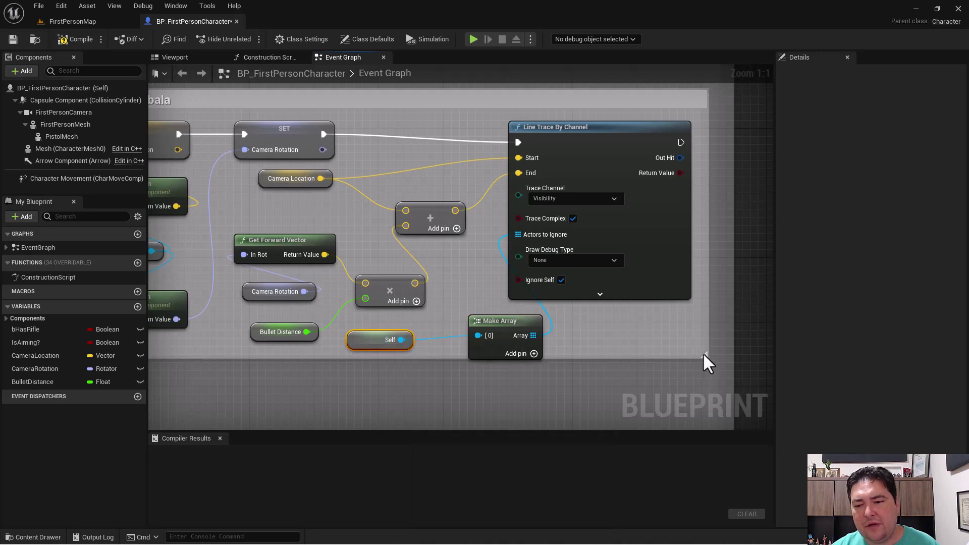
# Enlarge the comment box, align Line Trace, Make Array and Self nodes, then select BulletDistance
pyautogui.moveTo(706, 356); pyautogui.dragTo(711, 393)
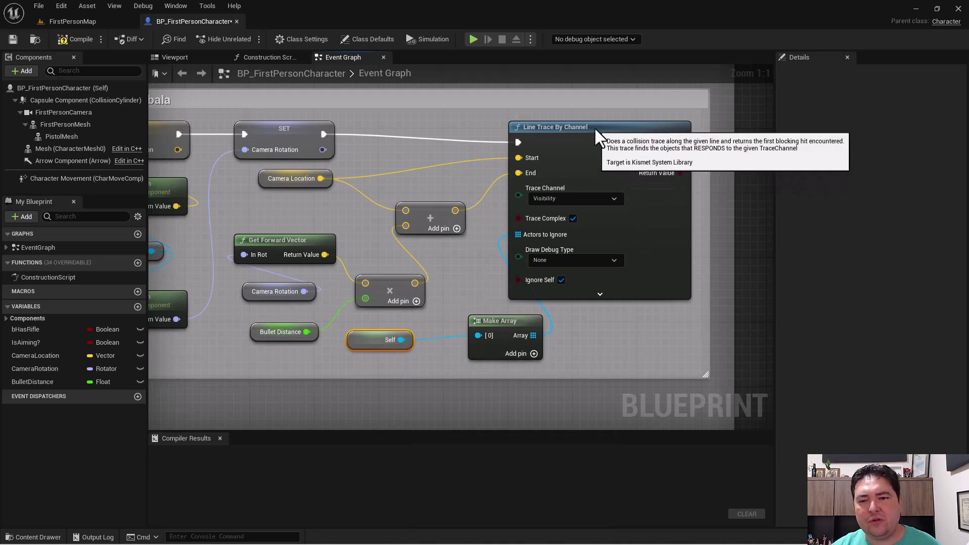
pyautogui.moveTo(595, 127); pyautogui.dragTo(593, 119)
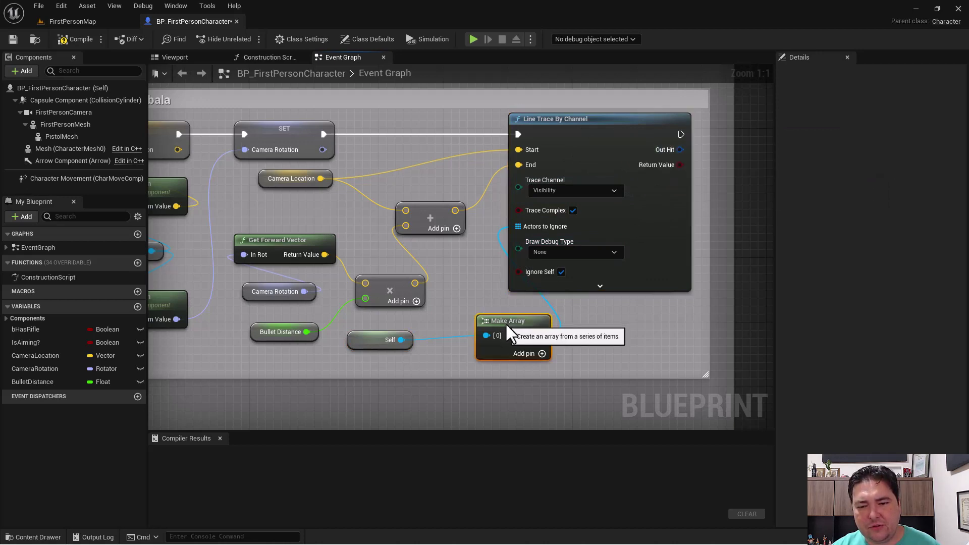
pyautogui.moveTo(505, 321)
pyautogui.mouseDown()
pyautogui.moveTo(521, 330)
pyautogui.moveTo(487, 331)
pyautogui.mouseUp()
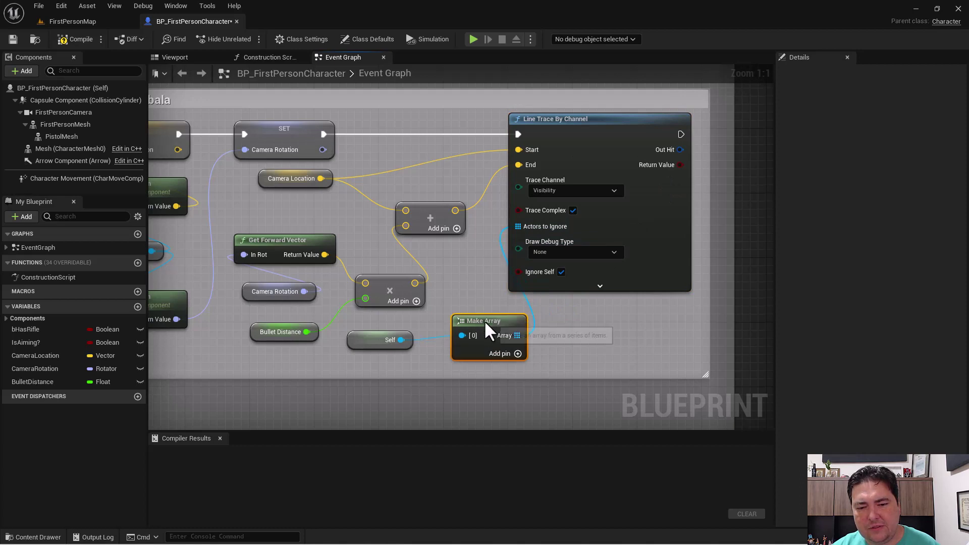
pyautogui.moveTo(487, 331); pyautogui.dragTo(532, 329)
pyautogui.moveTo(355, 340)
pyautogui.mouseDown()
pyautogui.moveTo(379, 334)
pyautogui.moveTo(370, 334)
pyautogui.mouseUp()
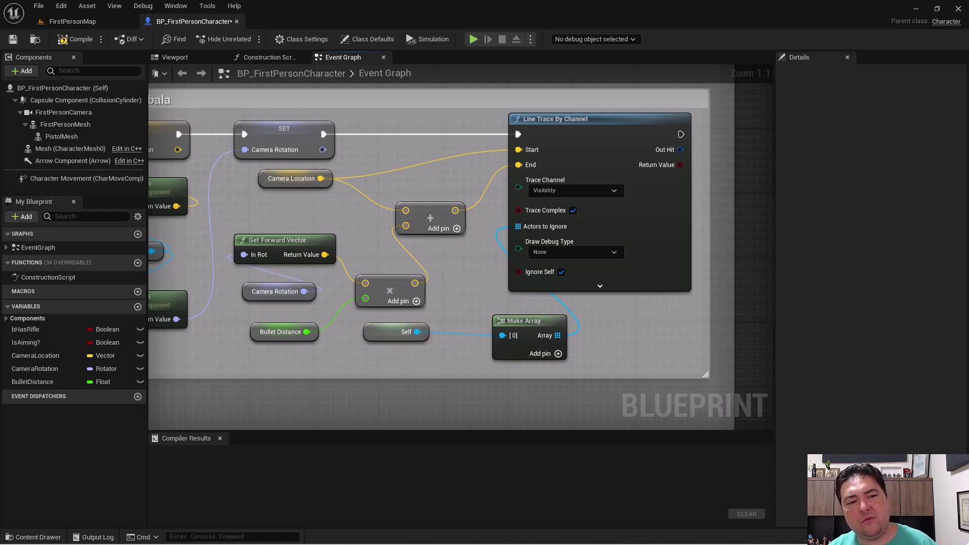
pyautogui.moveTo(198, 272); pyautogui.dragTo(338, 259, button='right')
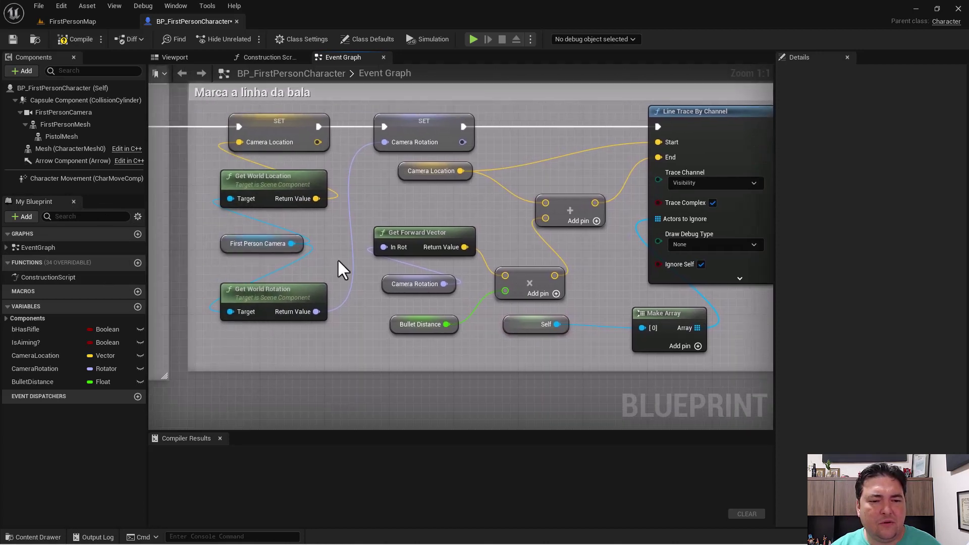
pyautogui.click(29, 382)
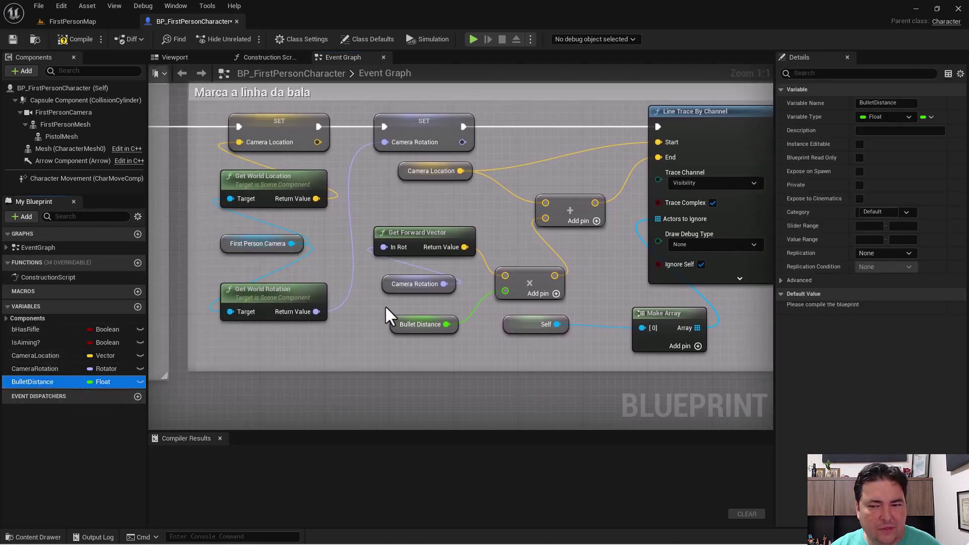
# Compile the character blueprint and set BulletDistance's default value to 100
pyautogui.click(73, 38)
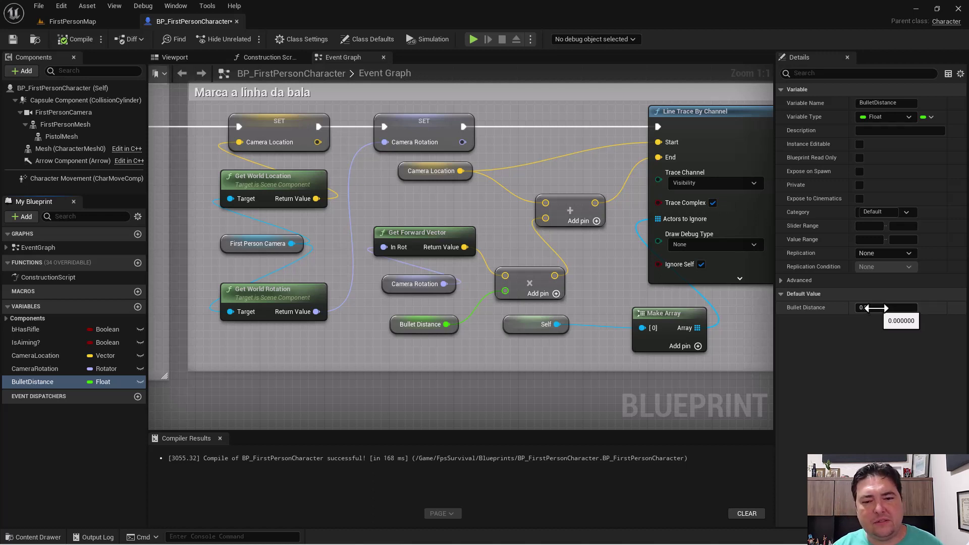
pyautogui.moveTo(756, 292); pyautogui.dragTo(635, 290, button='right')
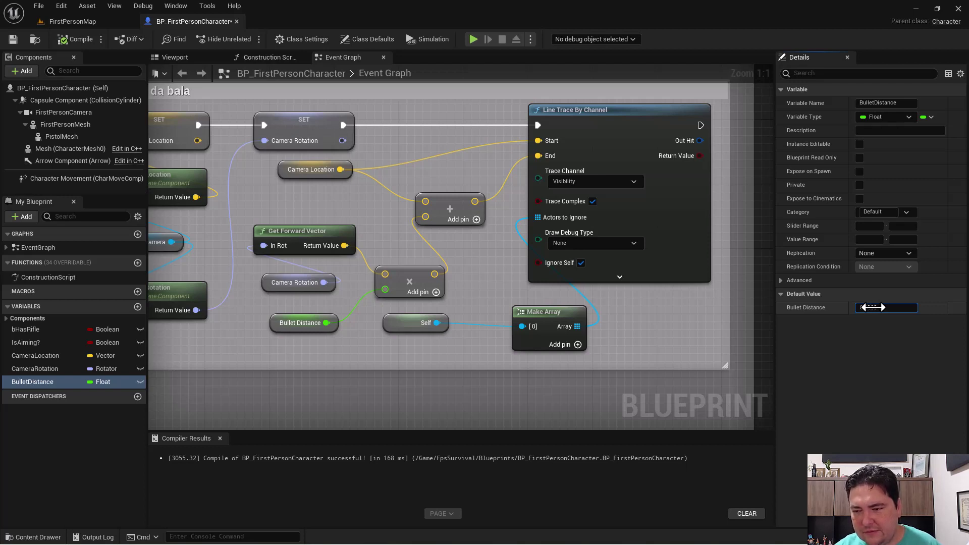
pyautogui.moveTo(872, 308); pyautogui.dragTo(884, 313)
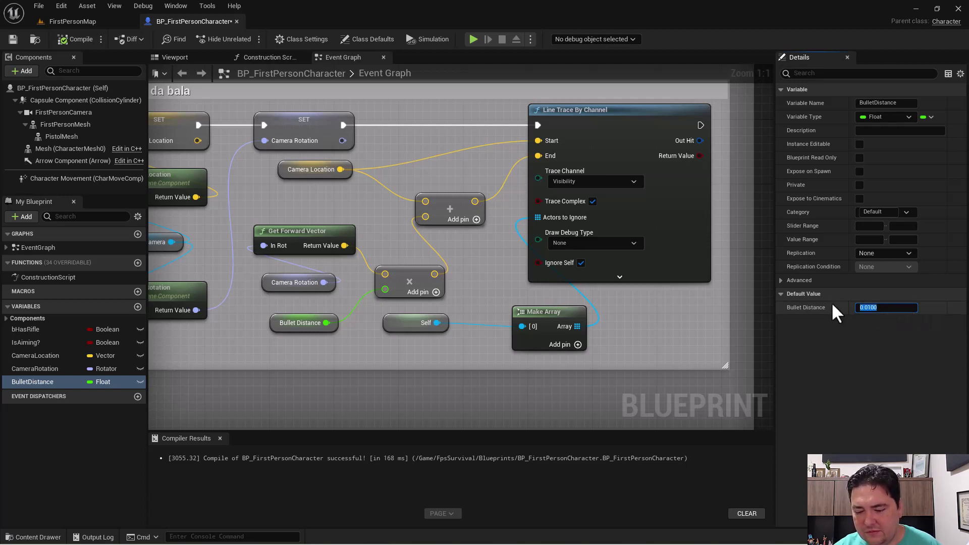
pyautogui.press('BackSpace')
pyautogui.write('100')
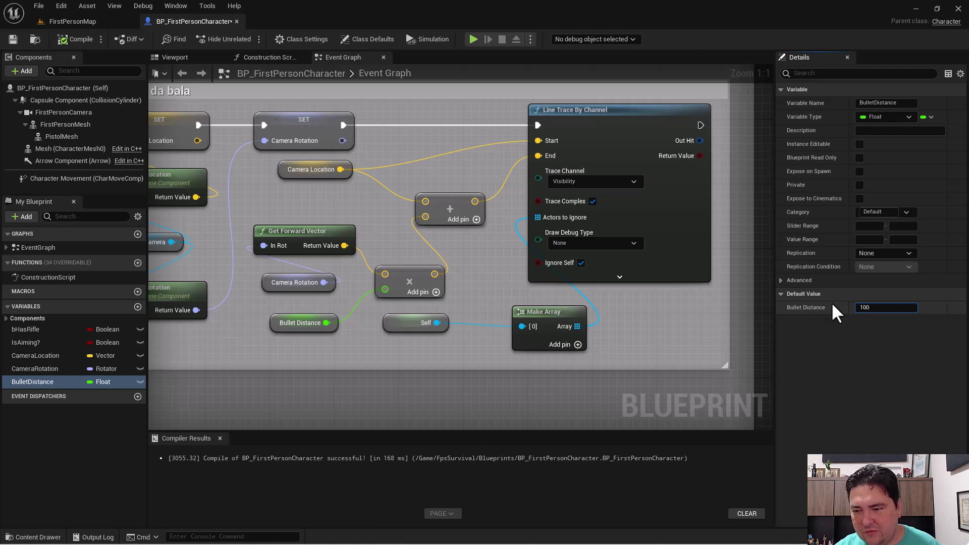
pyautogui.hotkey('ctrl', 's')
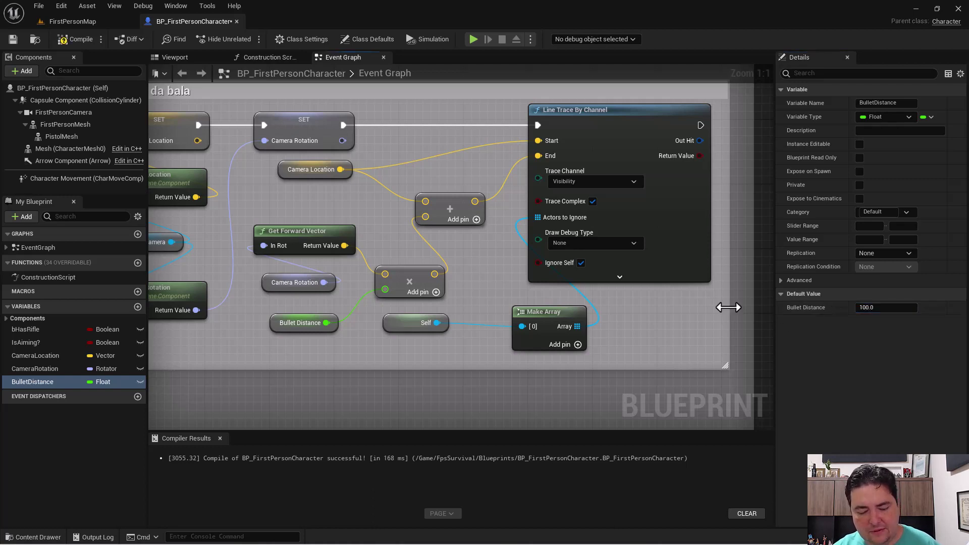
# Playtest FirstPersonMap, walking around and firing the pistol at the blue cubes, then stop with Esc
pyautogui.click(71, 22)
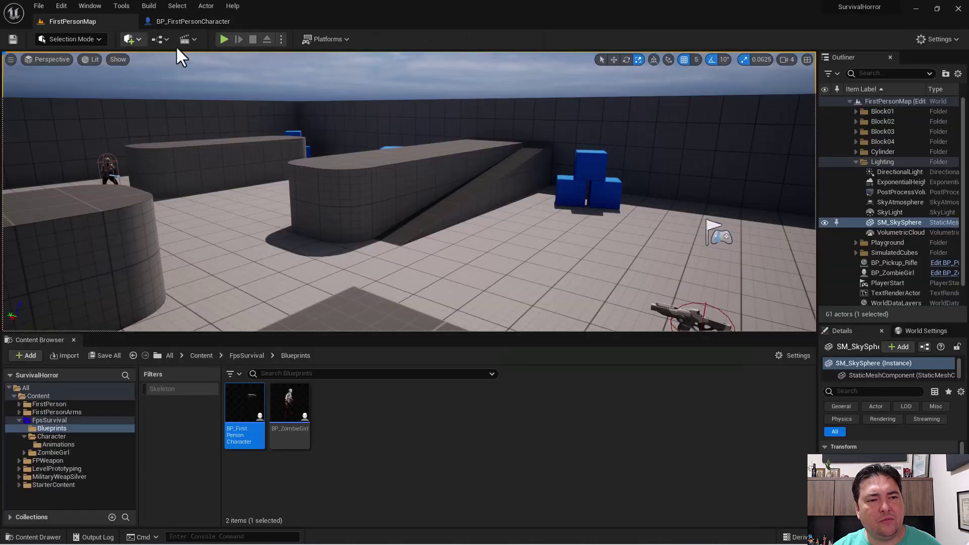
pyautogui.click(224, 40)
pyautogui.click(389, 148)
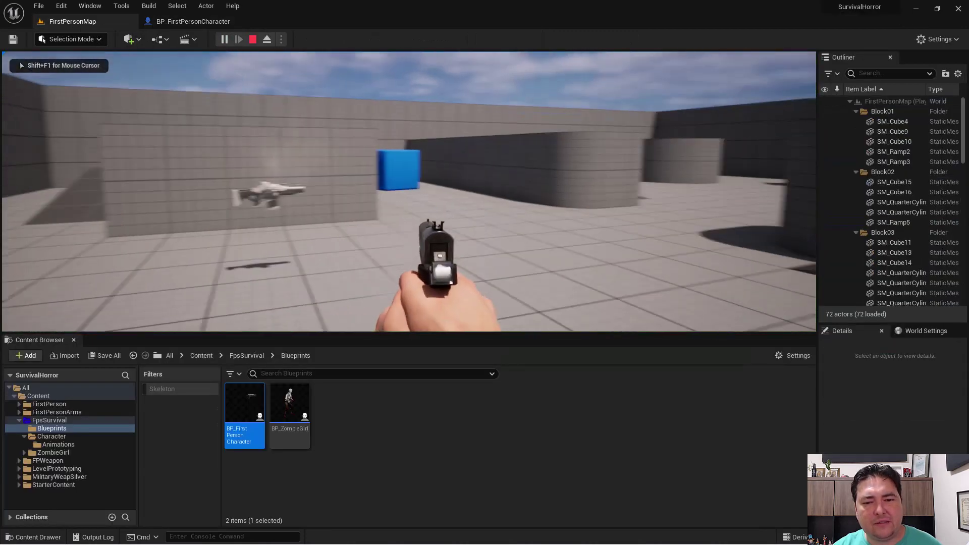
pyautogui.press('w')
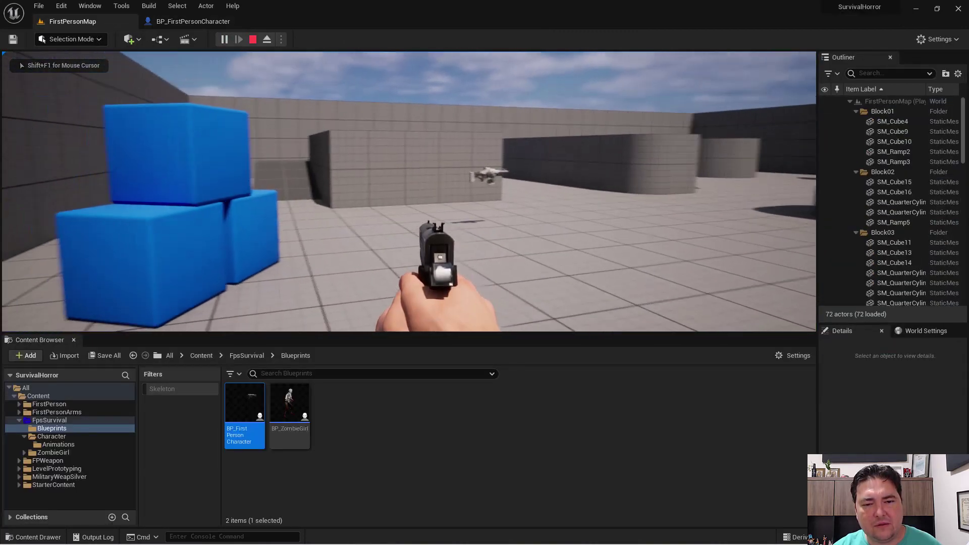
pyautogui.press('w')
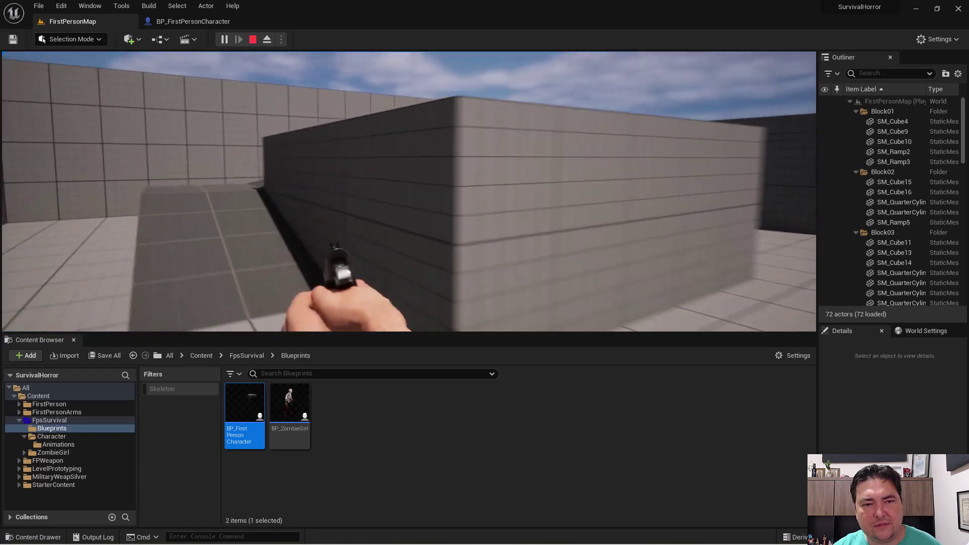
pyautogui.press('w')
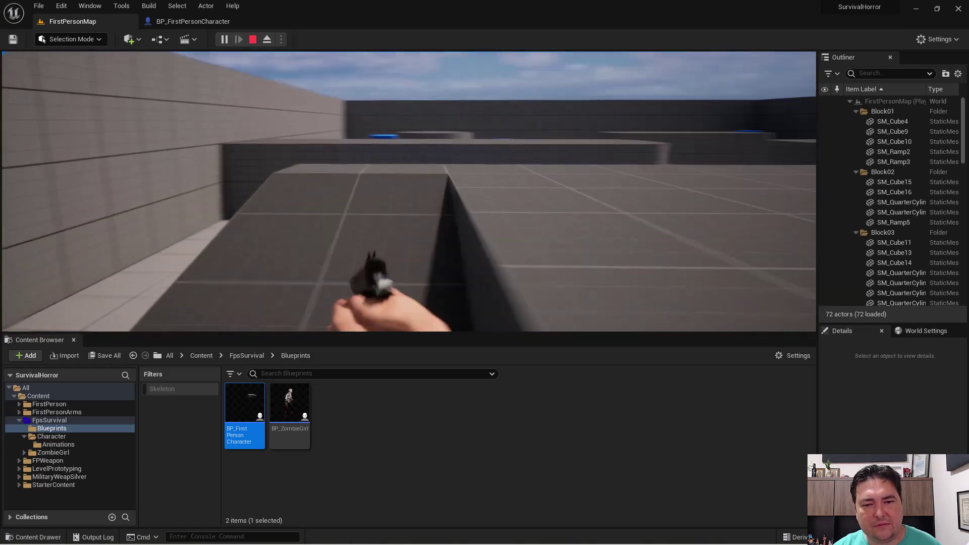
pyautogui.press('w')
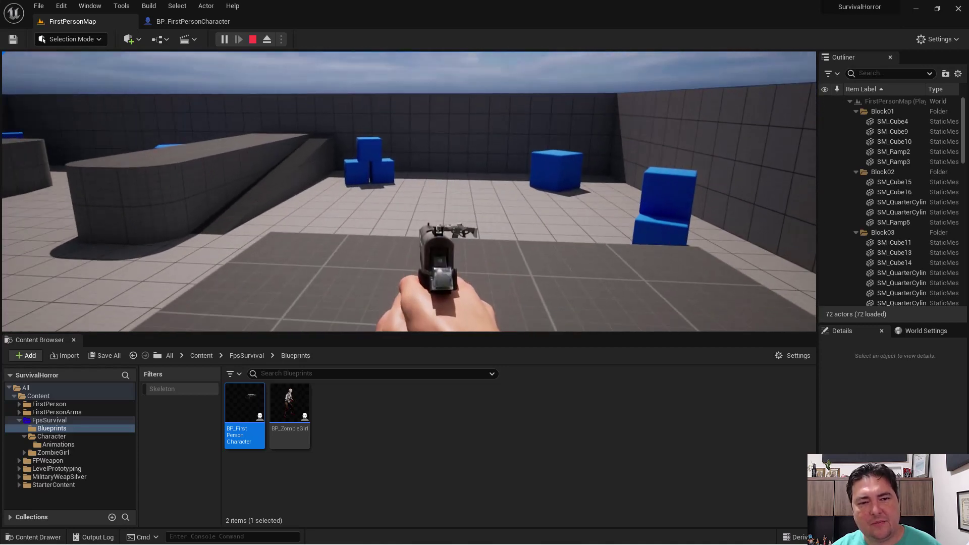
pyautogui.press('Escape')
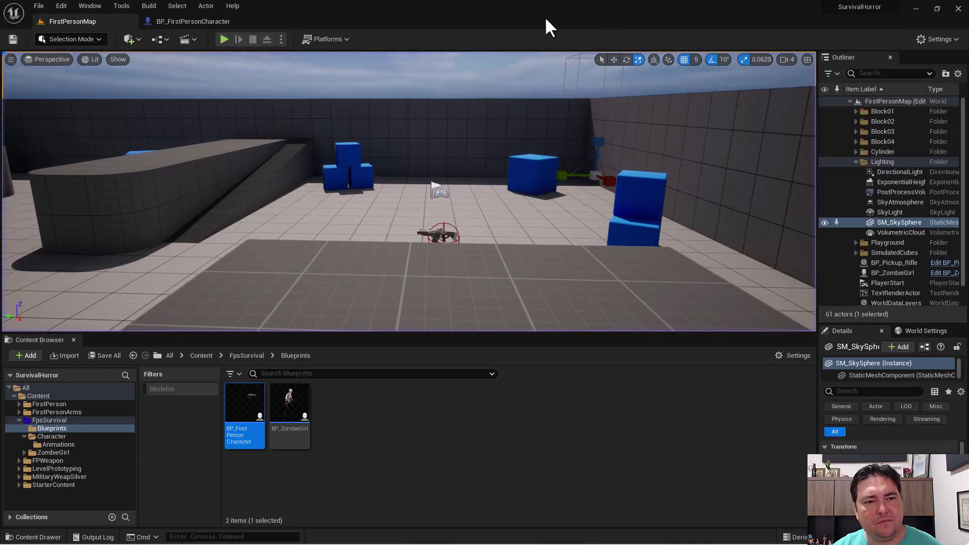
# Set Line Trace By Channel's Draw Debug Type to Persistent in BP_FirstPersonCharacter and launch a test play
pyautogui.click(194, 21)
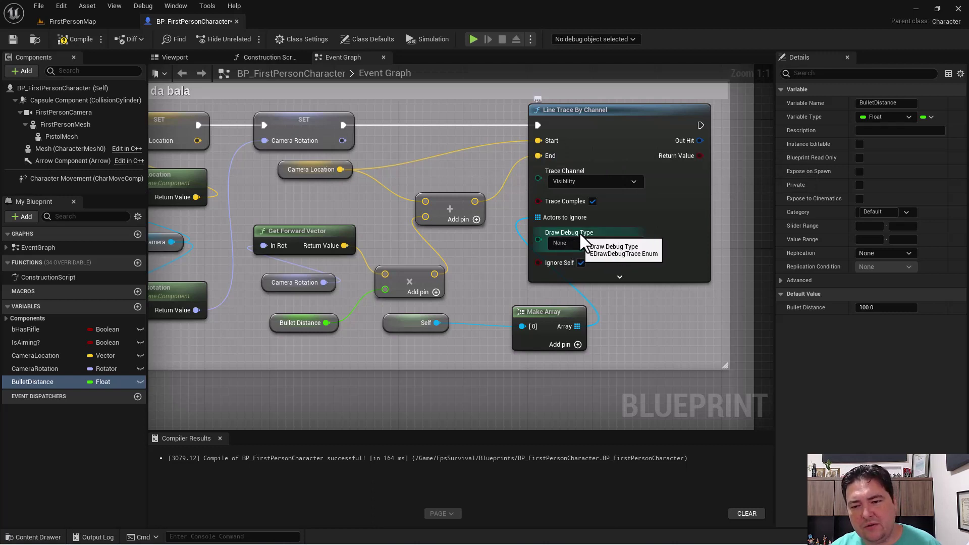
pyautogui.click(577, 242)
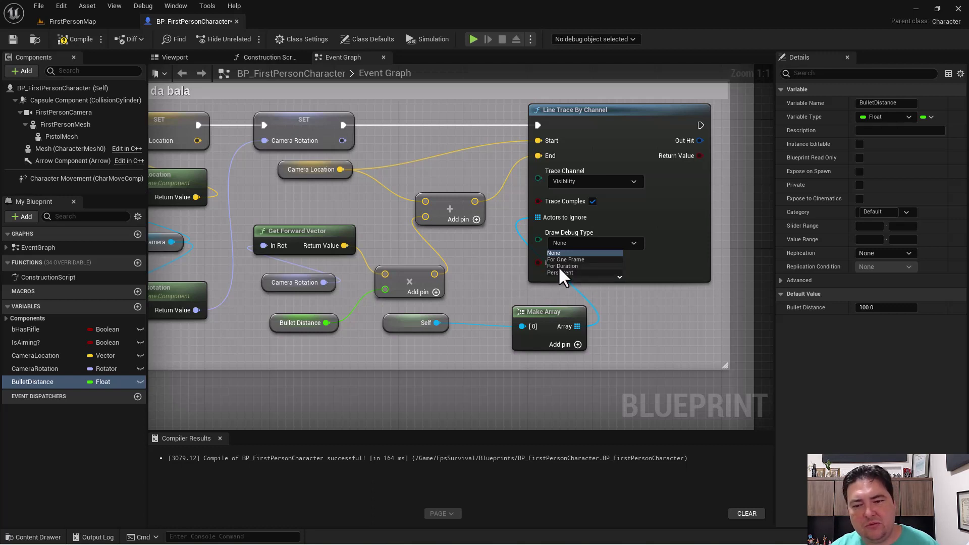
pyautogui.click(560, 273)
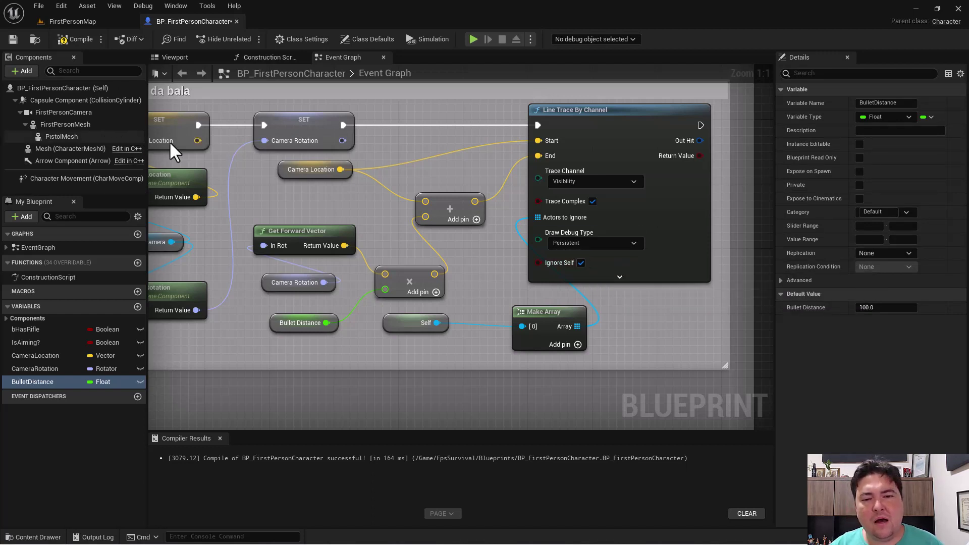
pyautogui.click(469, 40)
pyautogui.click(477, 165)
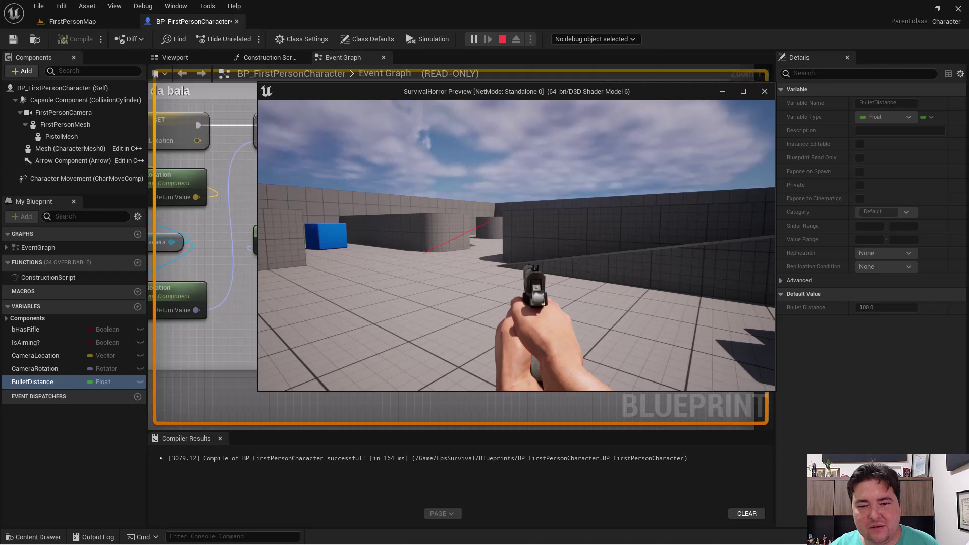
pyautogui.press('Escape')
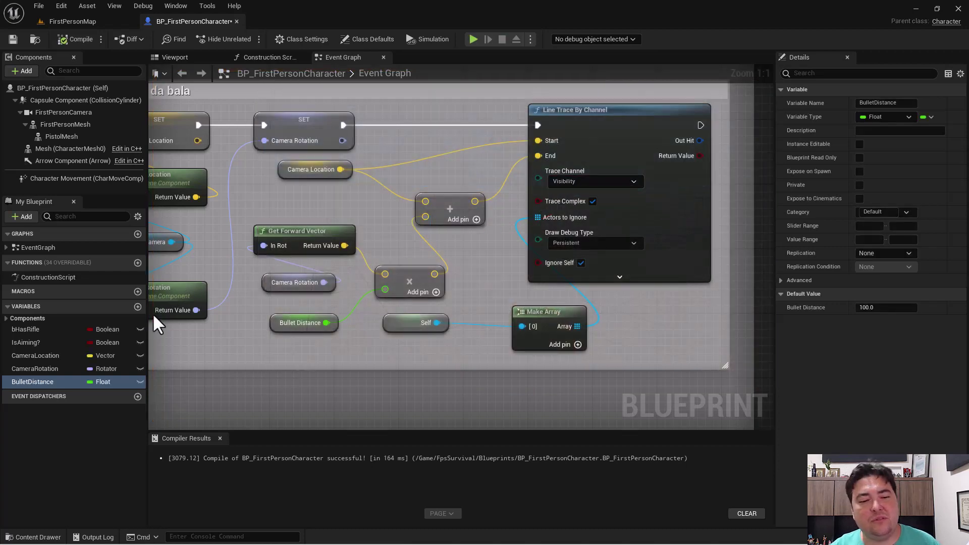
# Set the BulletDistance variable's default value to 1000
pyautogui.doubleClick(56, 383)
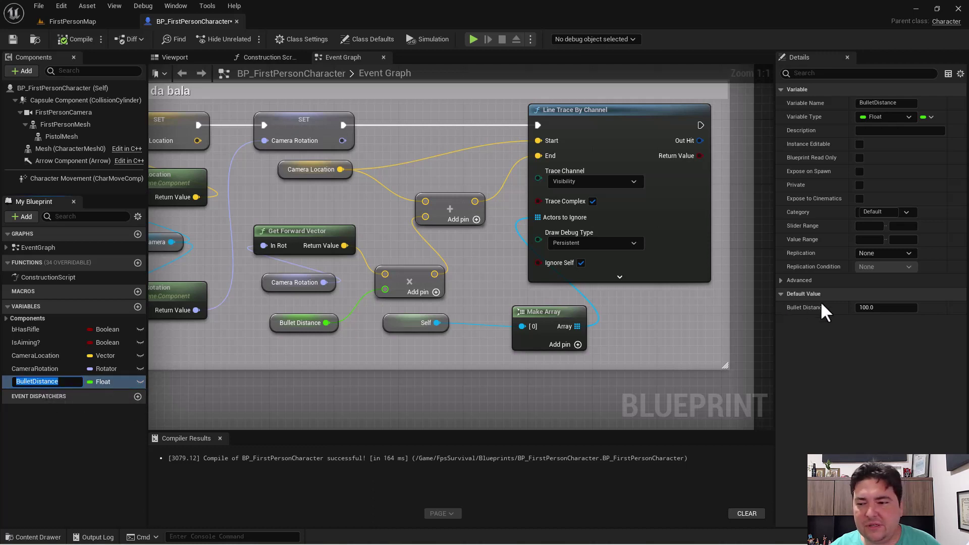
pyautogui.click(874, 308)
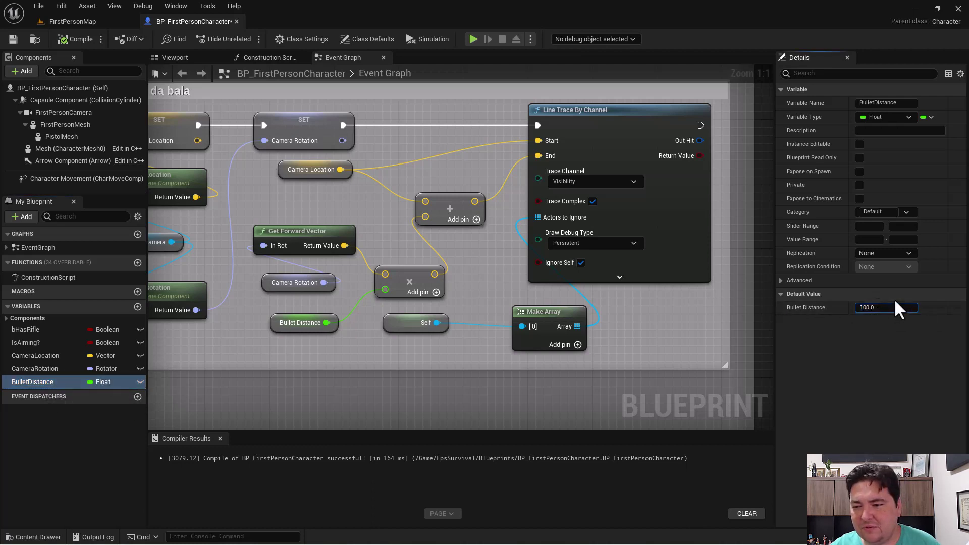
pyautogui.write('1000')
pyautogui.press('Return')
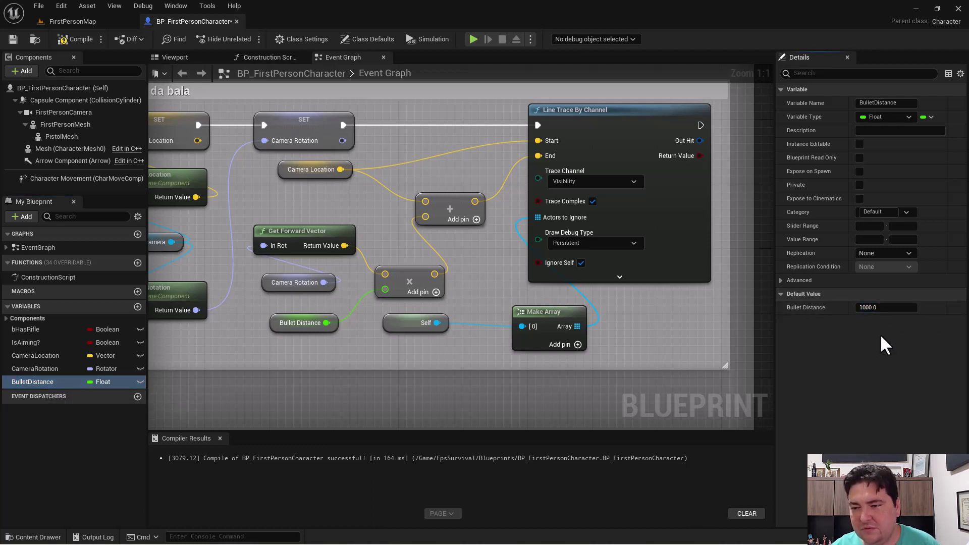
# Playtest by walking up to the grey wall and firing to check the longer red trace line
pyautogui.click(473, 44)
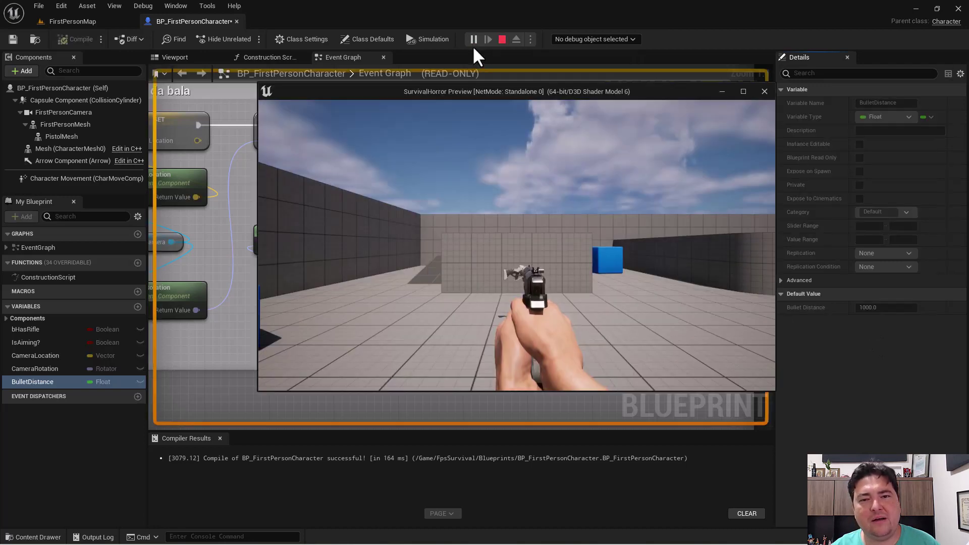
pyautogui.click(428, 178)
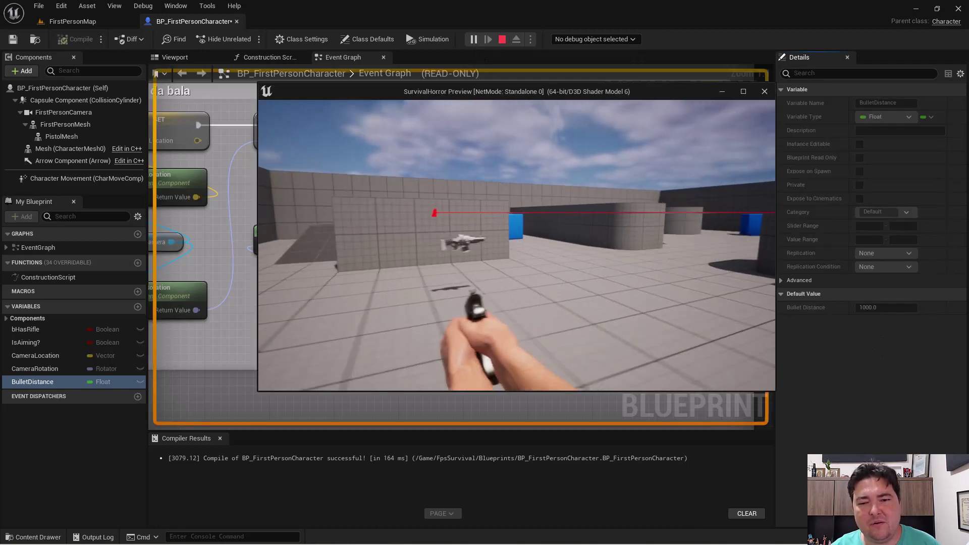
pyautogui.press('w')
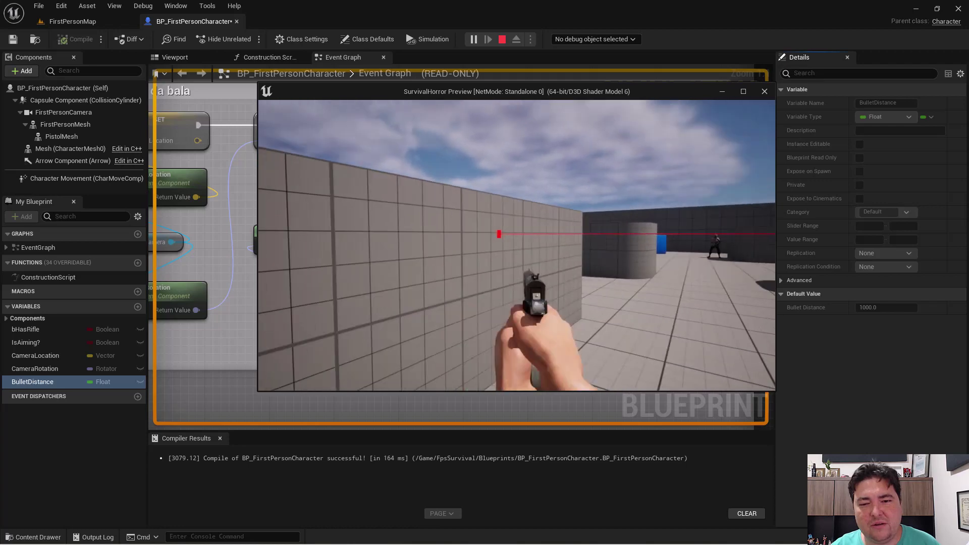
pyautogui.press('s')
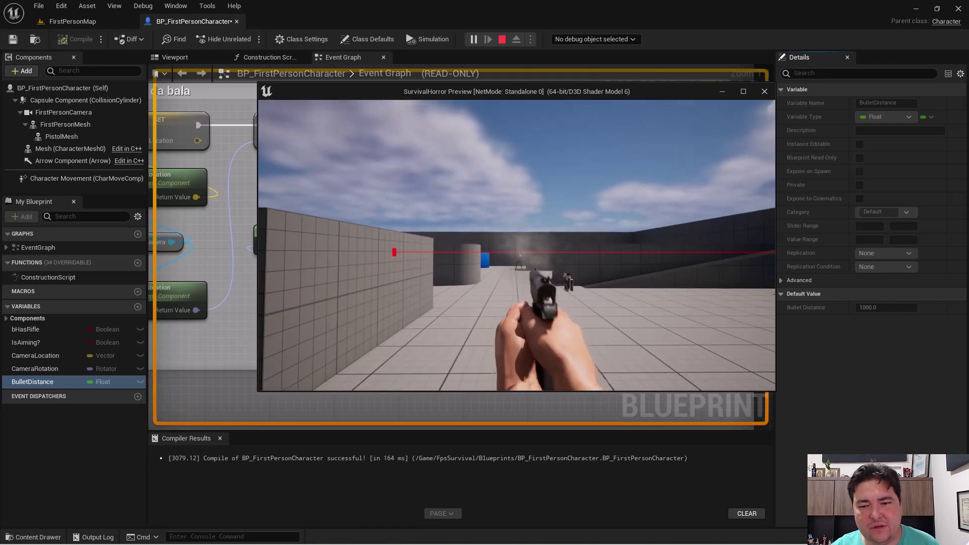
pyautogui.press('w')
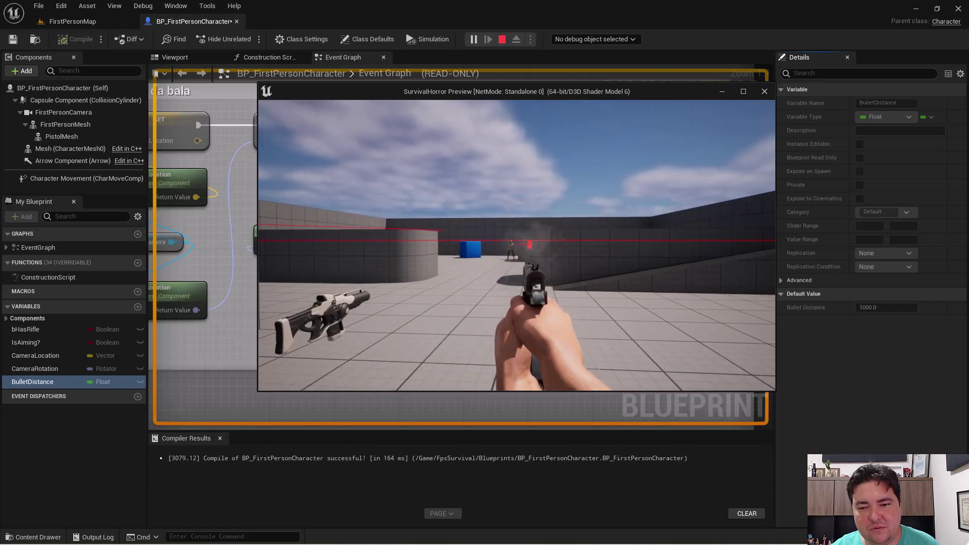
pyautogui.press('w')
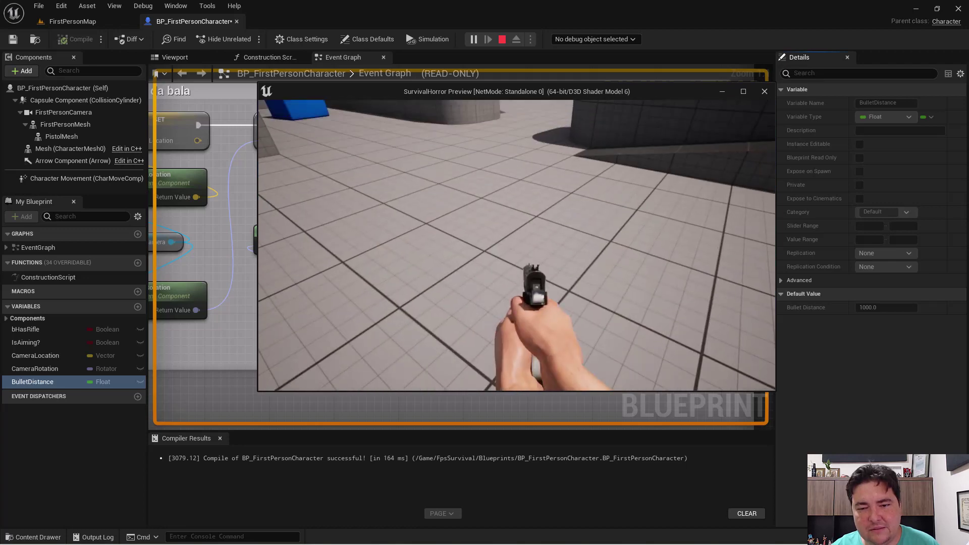
pyautogui.press('w')
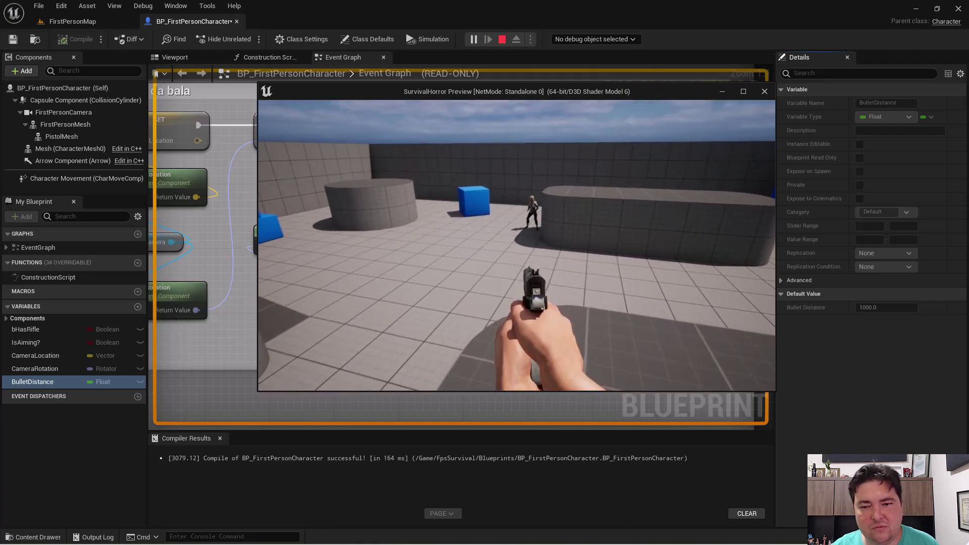
pyautogui.click(517, 246)
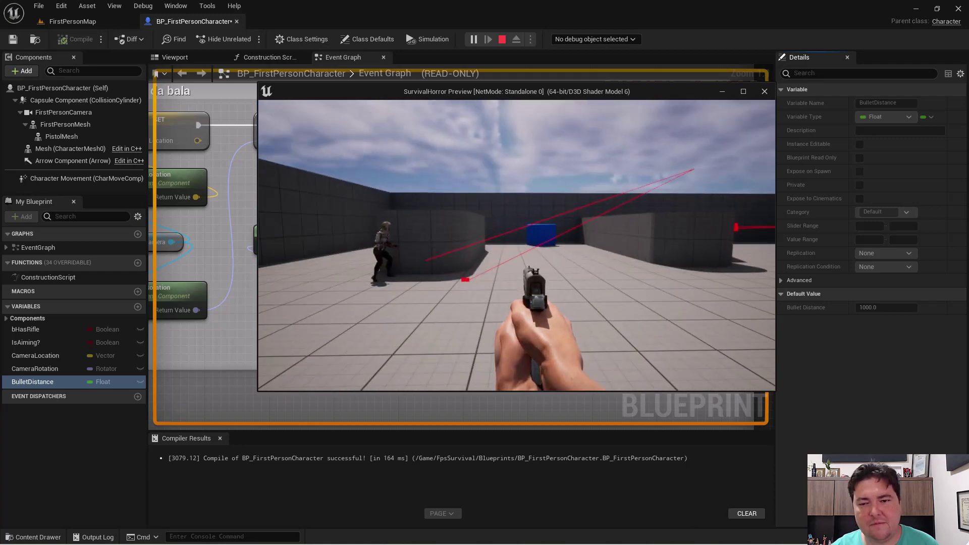
pyautogui.press('Escape')
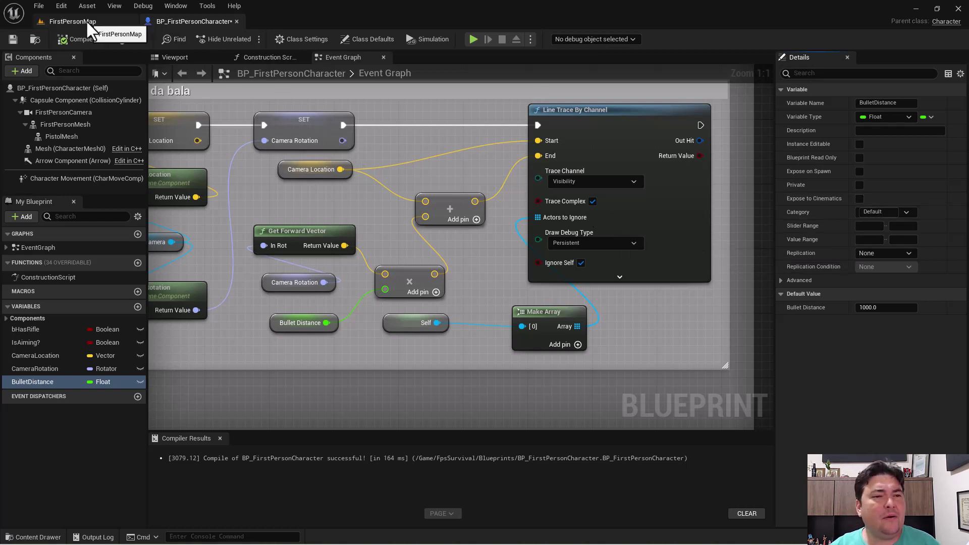
# Save the character Blueprint from the File menu and switch to the FirstPersonMap level
pyautogui.click(39, 6)
pyautogui.click(53, 72)
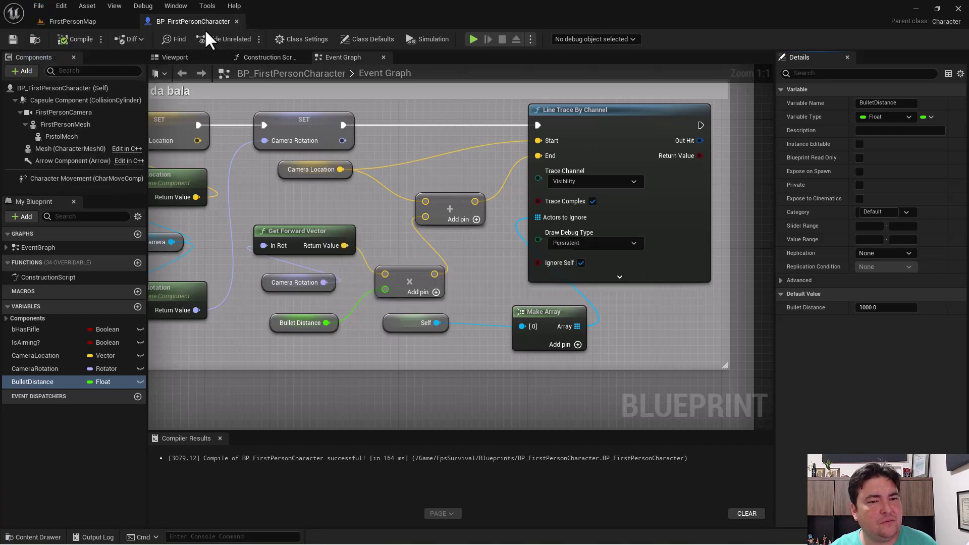
pyautogui.click(86, 20)
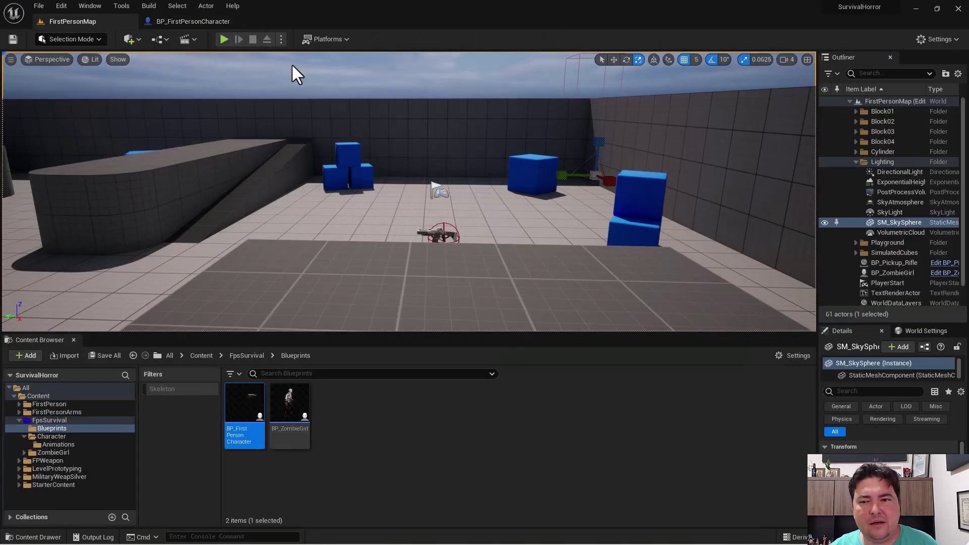
# Play the level in the editor, walking toward the zombie before stopping
pyautogui.click(224, 39)
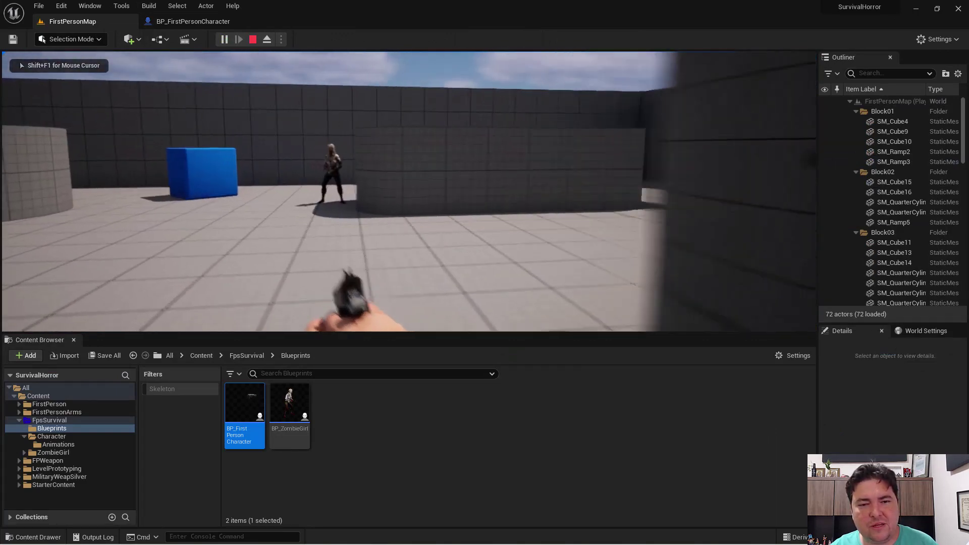
pyautogui.press('w')
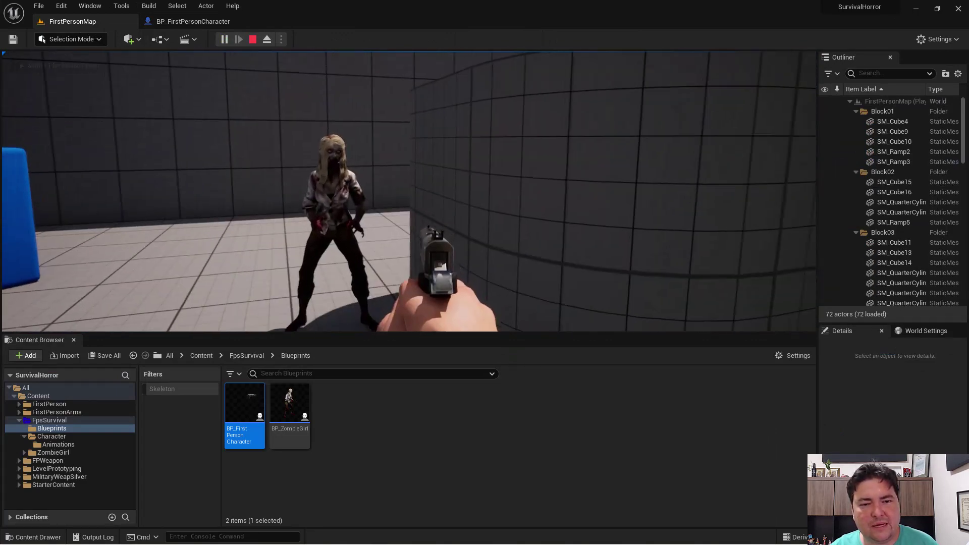
pyautogui.press('w')
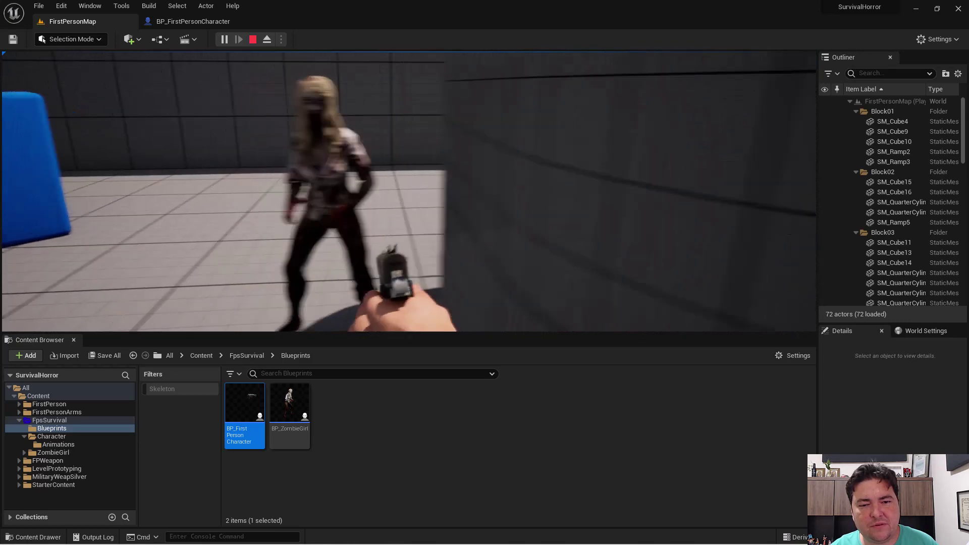
pyautogui.press('Escape')
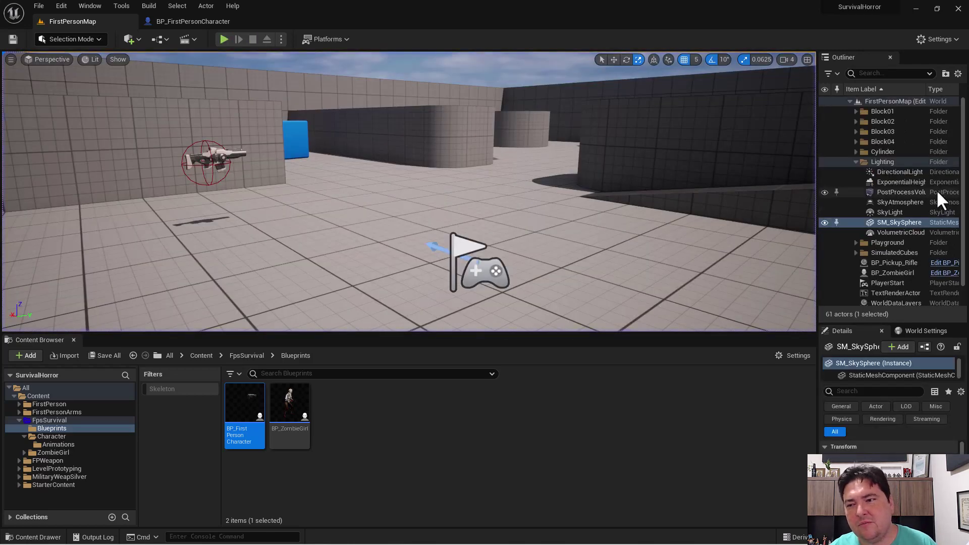
# Collapse the Lighting folder and add a NavMeshBoundsVolume from the Quickly Add Volumes menu
pyautogui.click(856, 162)
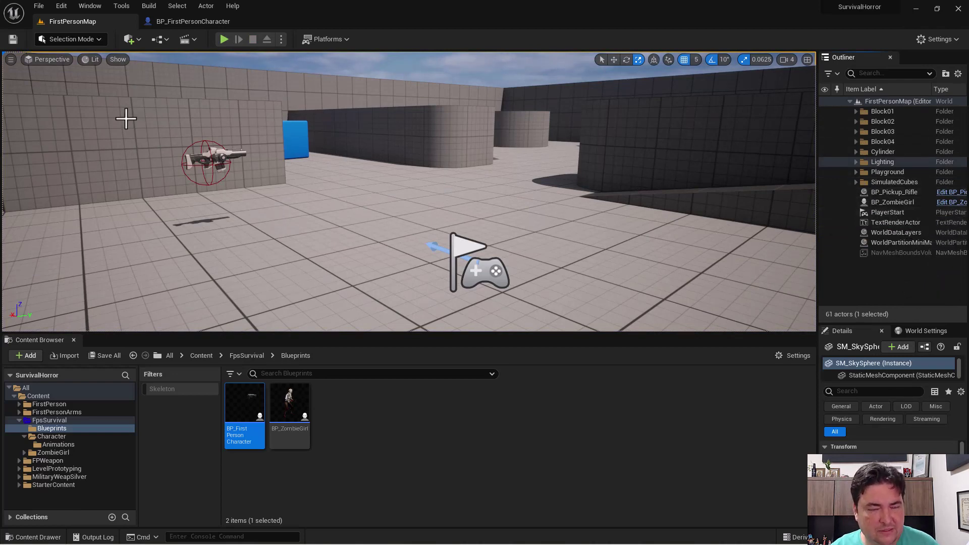
pyautogui.click(39, 5)
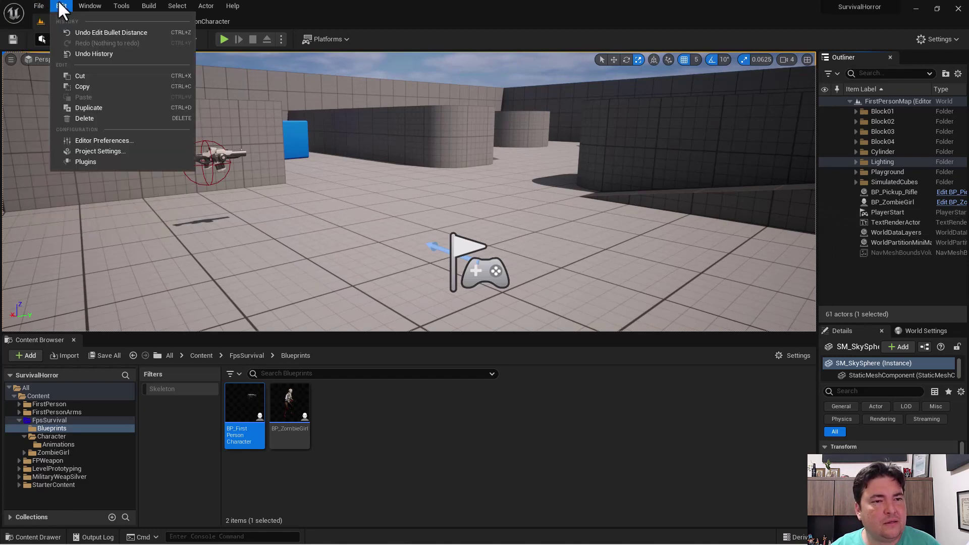
pyautogui.click(90, 6)
pyautogui.moveTo(151, 46)
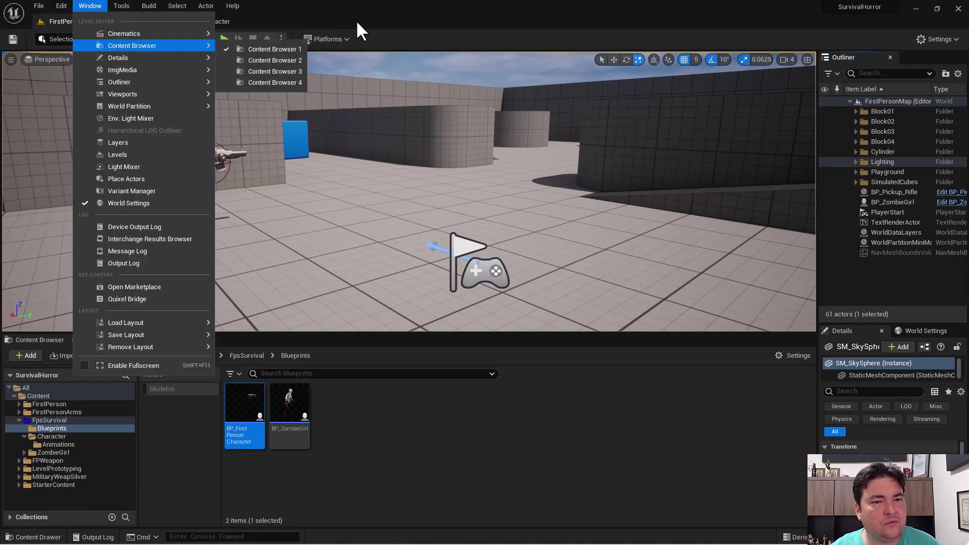
pyautogui.click(407, 27)
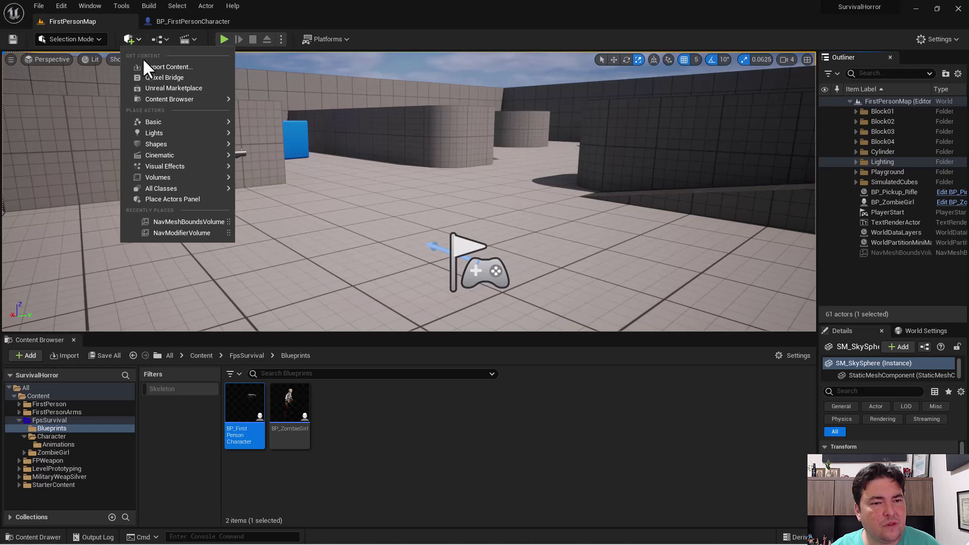
pyautogui.moveTo(161, 151)
pyautogui.moveTo(159, 121)
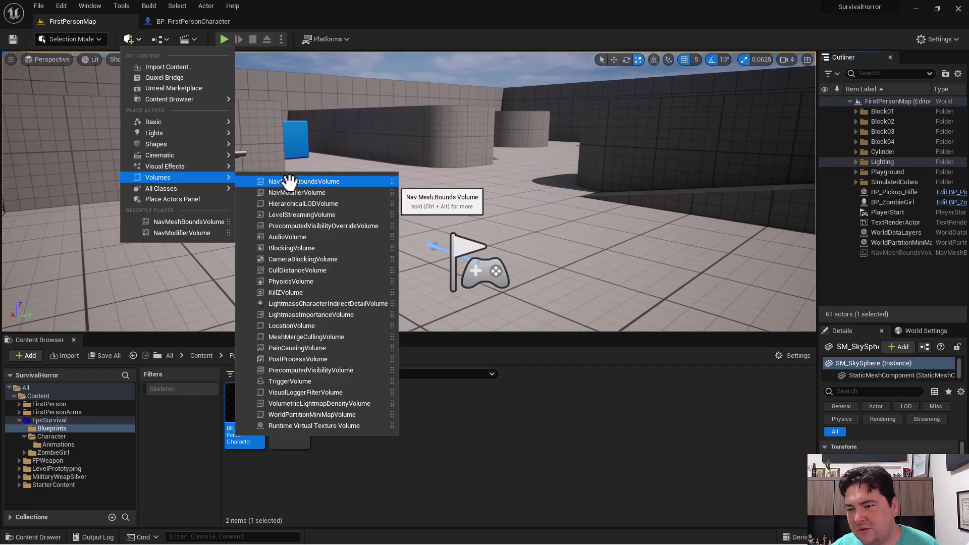
pyautogui.click(290, 181)
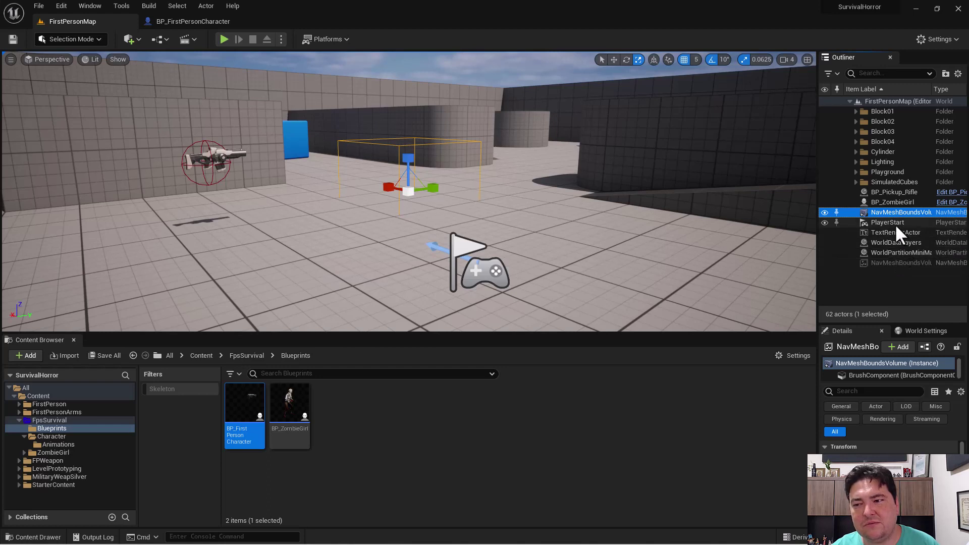
# Reselect the NavMeshBoundsVolume and scale it up to cover the arena floor
pyautogui.click(892, 263)
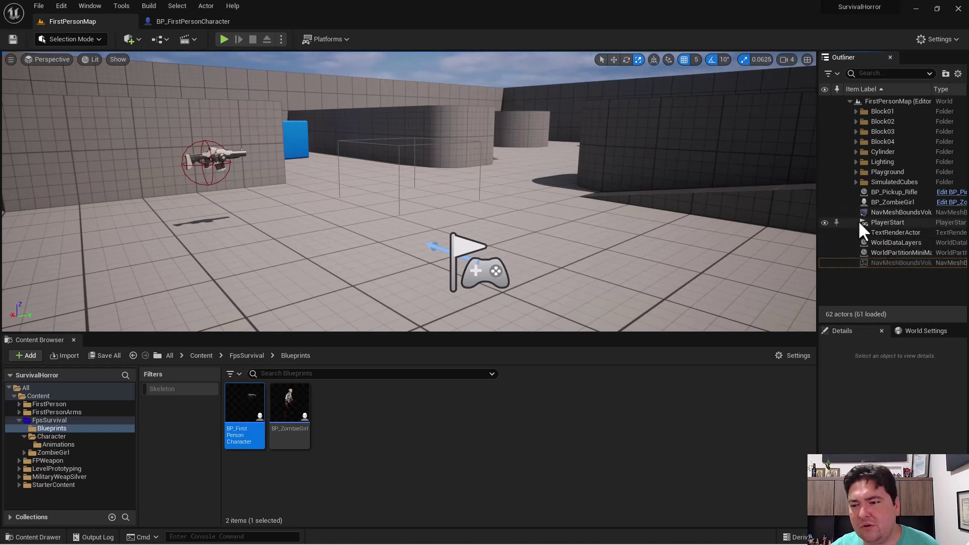
pyautogui.click(883, 212)
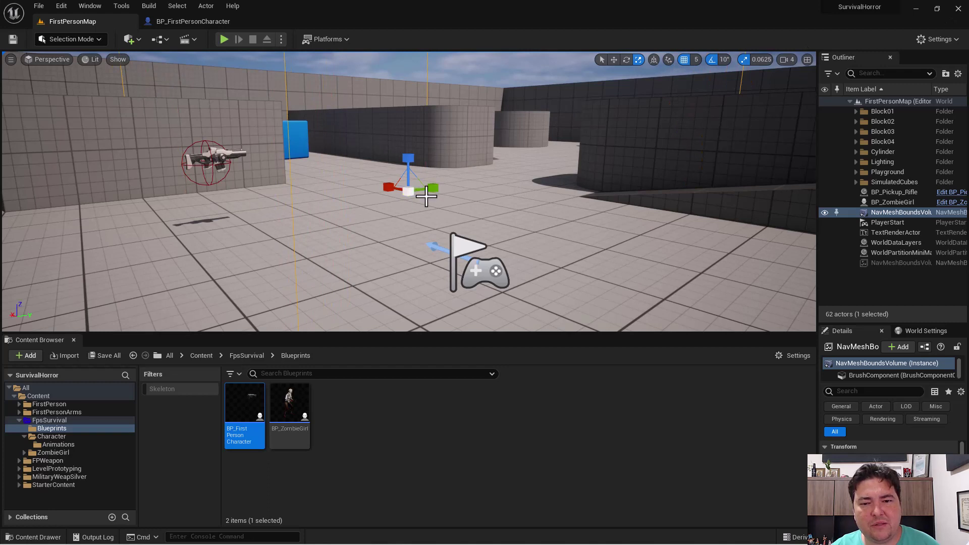
pyautogui.moveTo(433, 188); pyautogui.dragTo(454, 188)
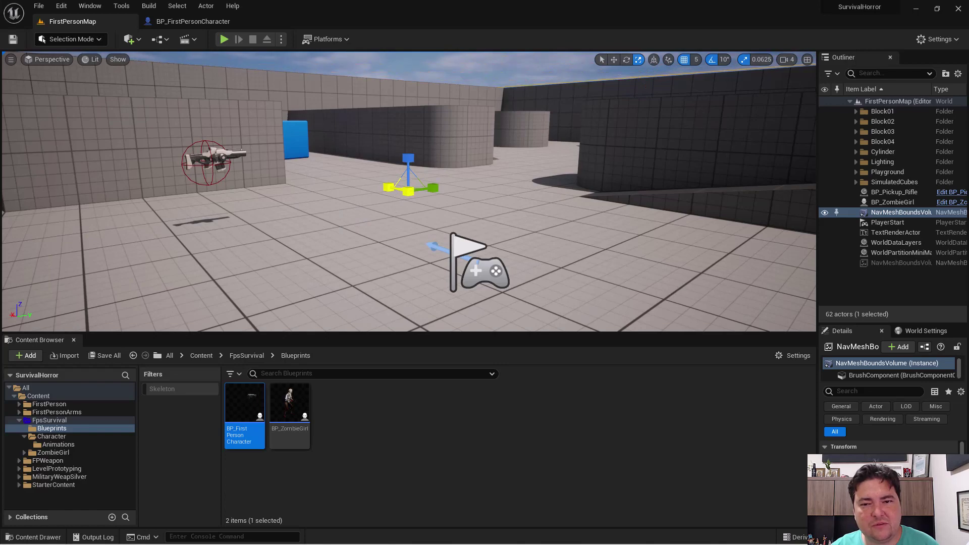
pyautogui.moveTo(623, 211); pyautogui.dragTo(623, 210, button='right')
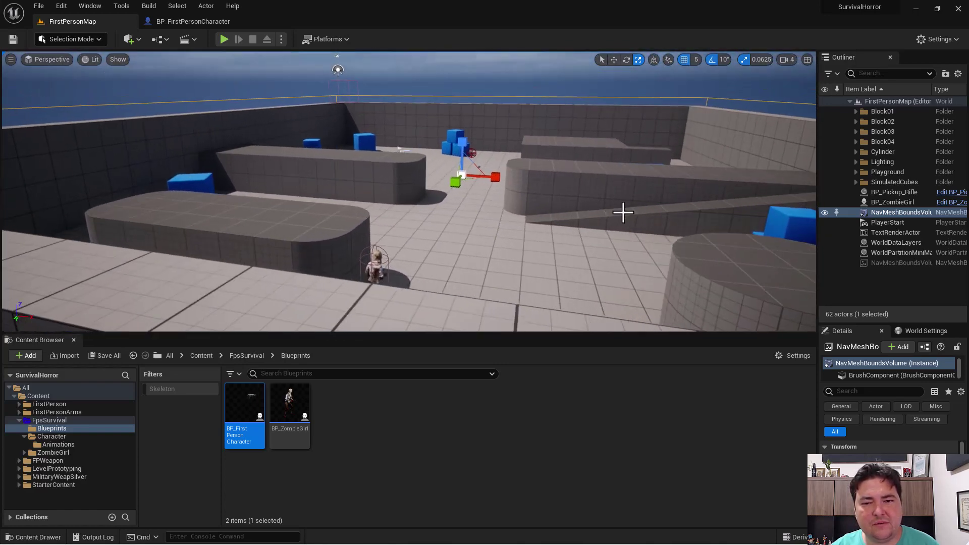
pyautogui.click(224, 39)
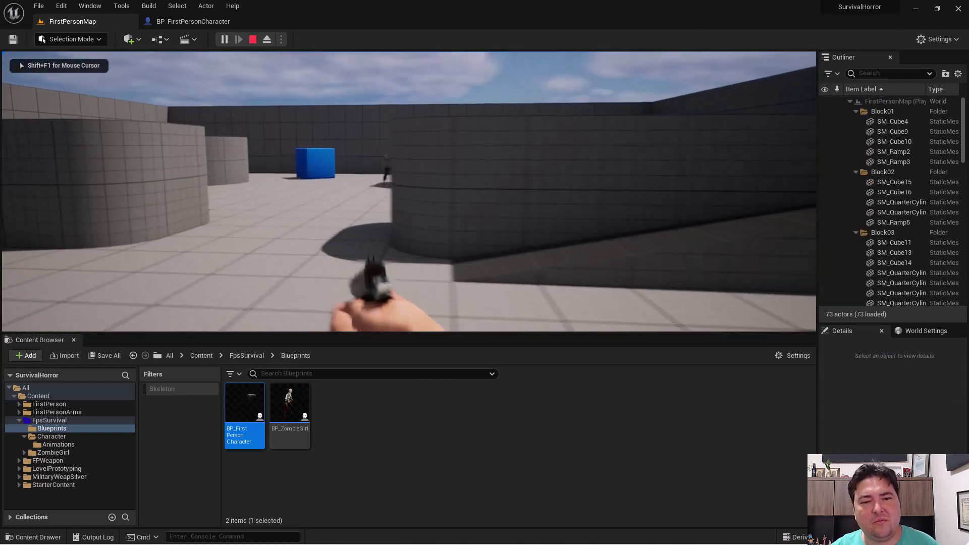
pyautogui.press('w')
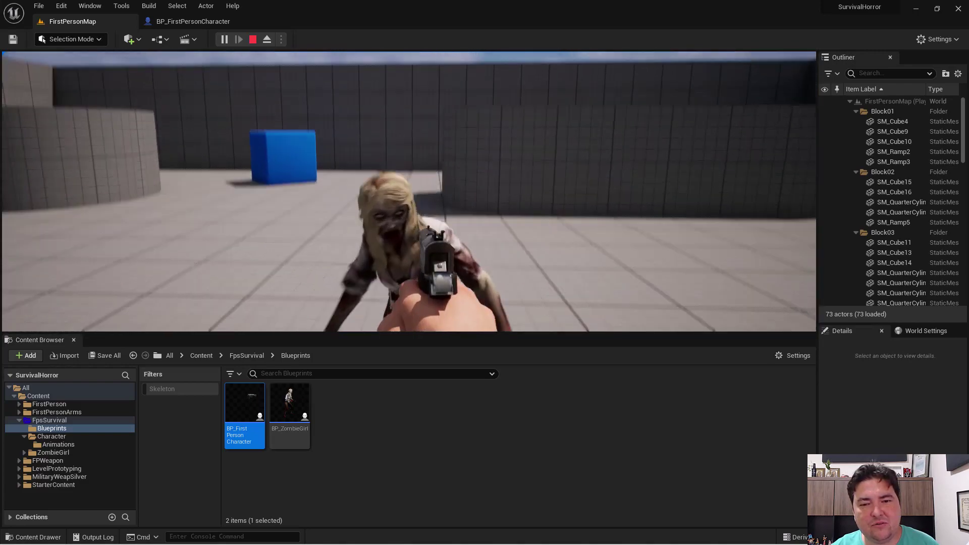
pyautogui.press('s')
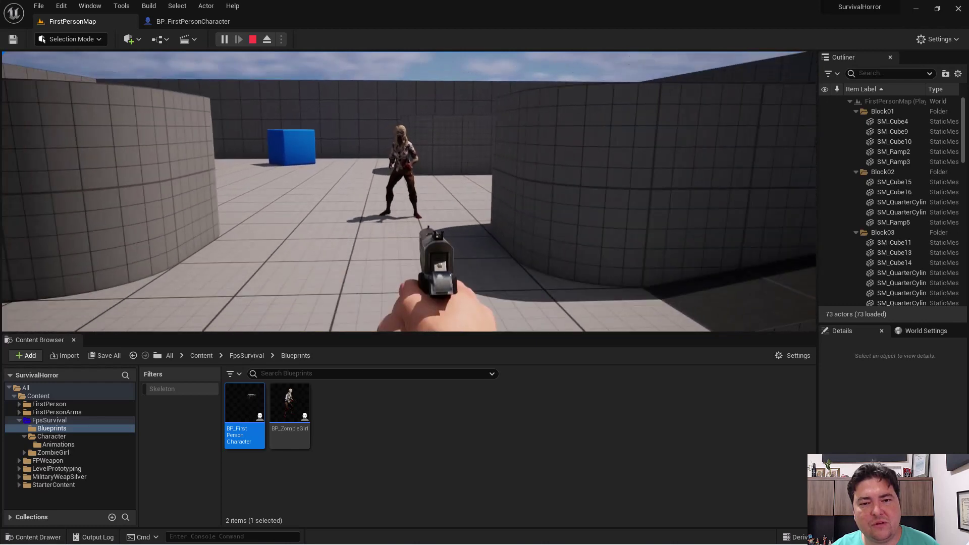
pyautogui.press('Escape')
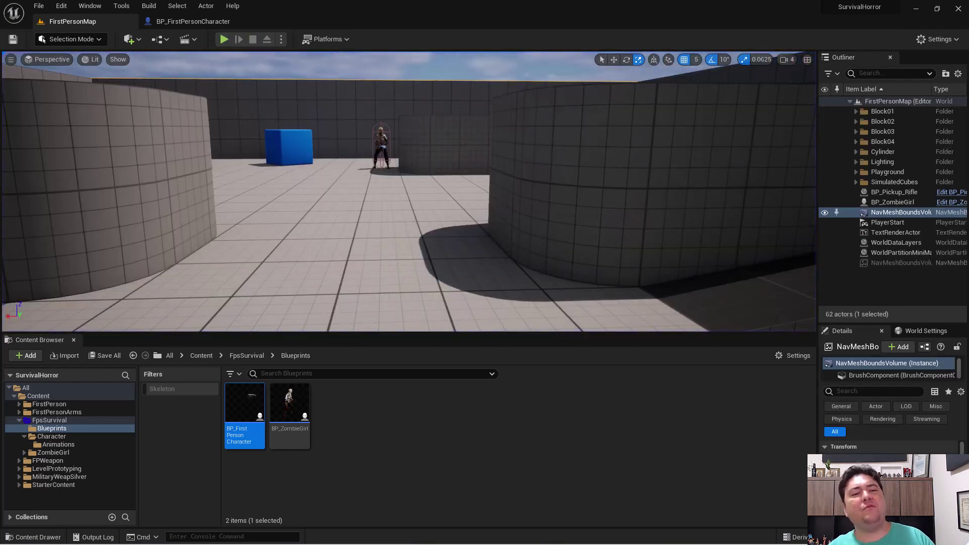